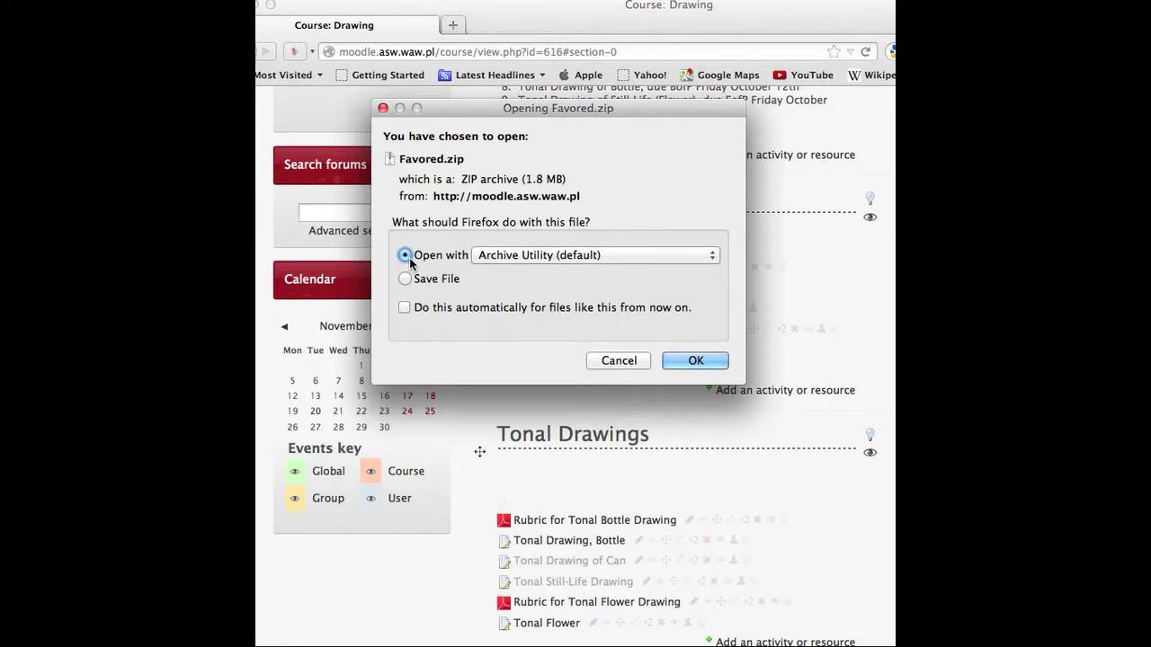
Open the downloaded Favored.zip with Archive Utility, and open the extracted Favored folder from Downloads in Finder.
{"action": "left_click", "coordinate": [698, 360]}
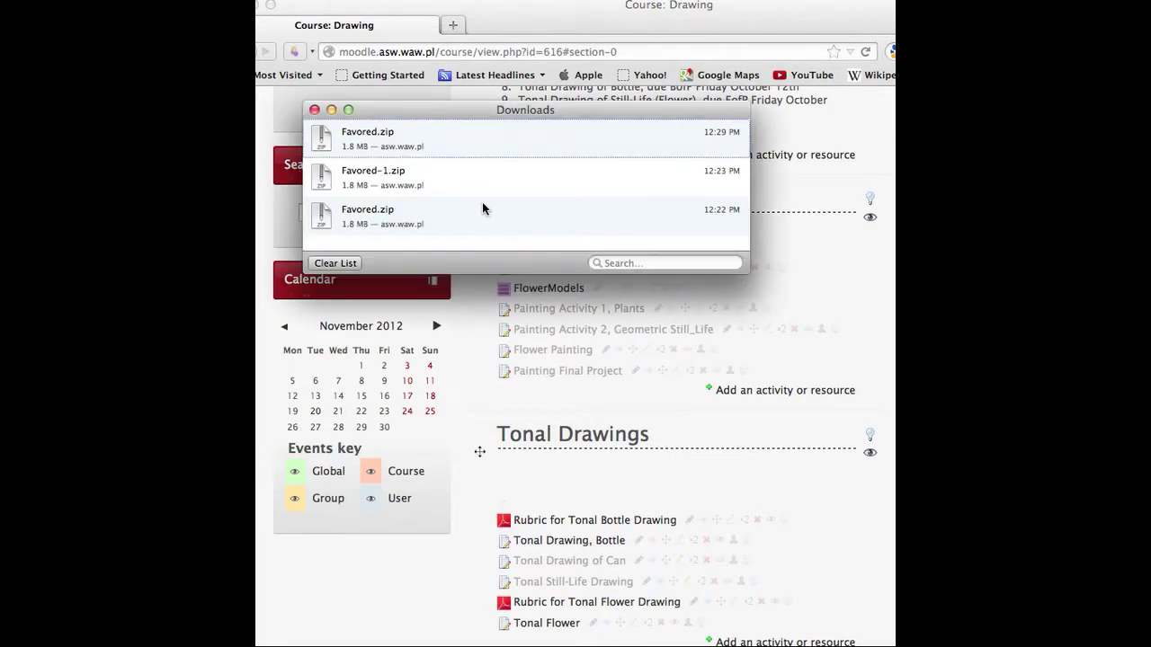
{"action": "left_click", "coordinate": [314, 109]}
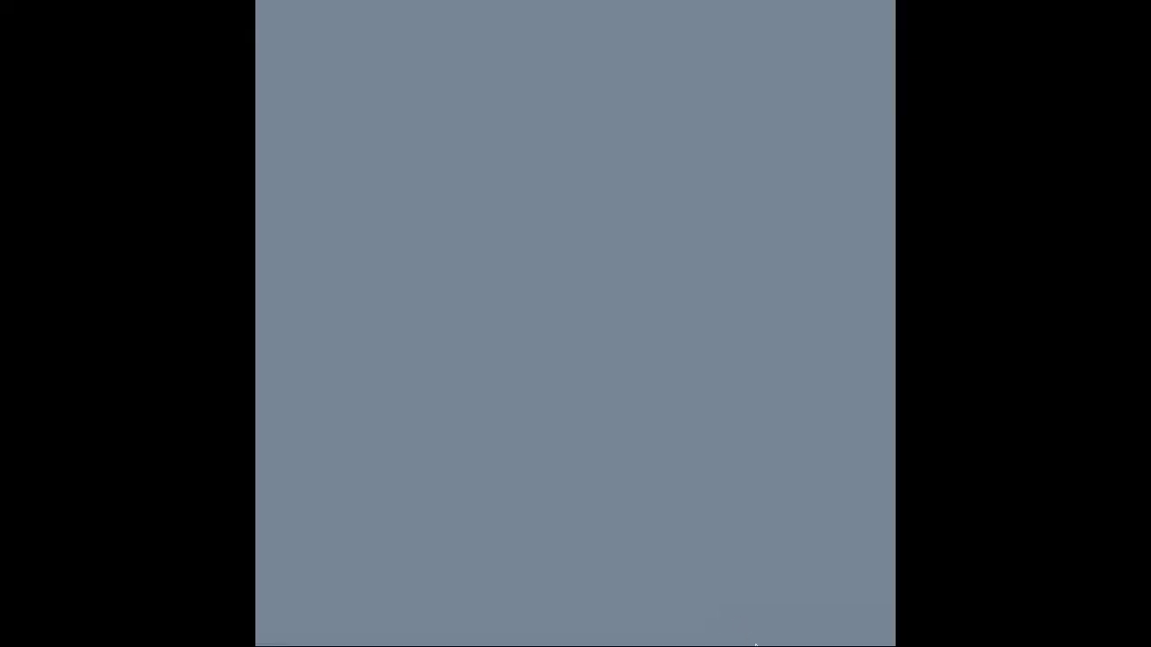
{"action": "mouse_move", "coordinate": [757, 645]}
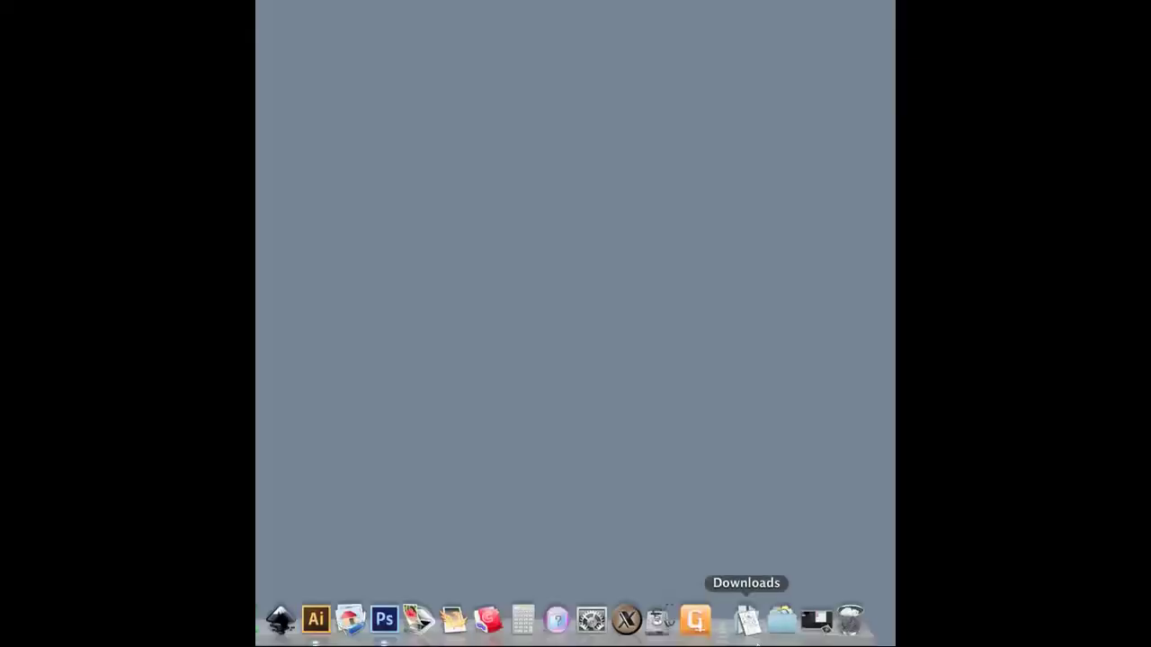
{"action": "left_click", "coordinate": [749, 621]}
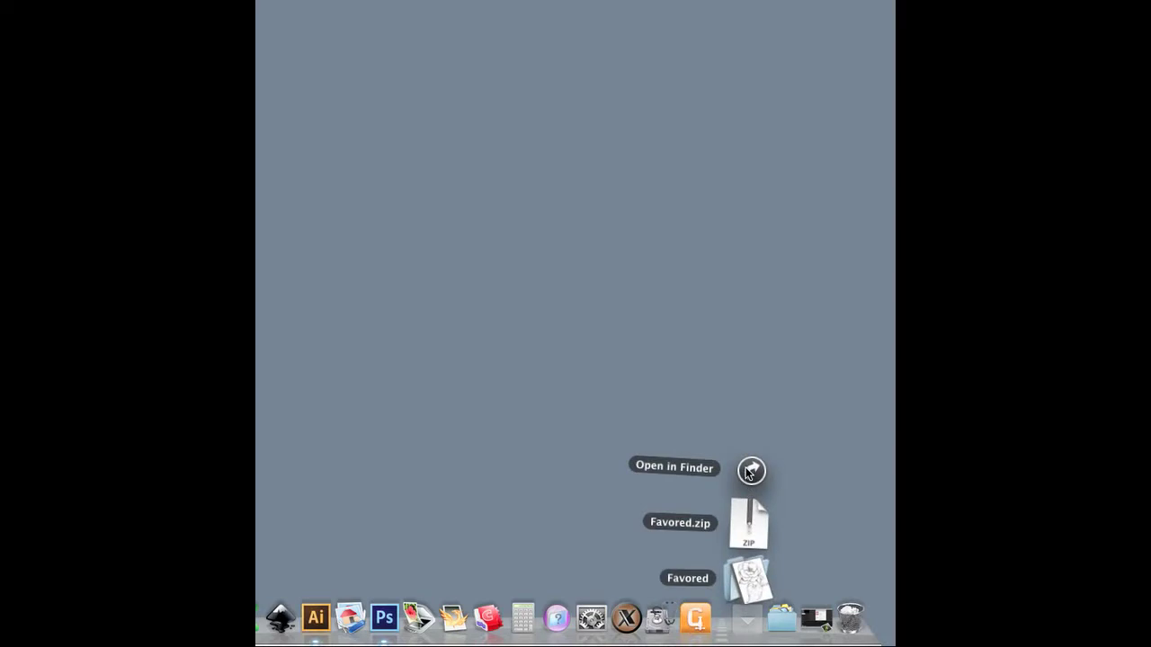
{"action": "left_click", "coordinate": [749, 470]}
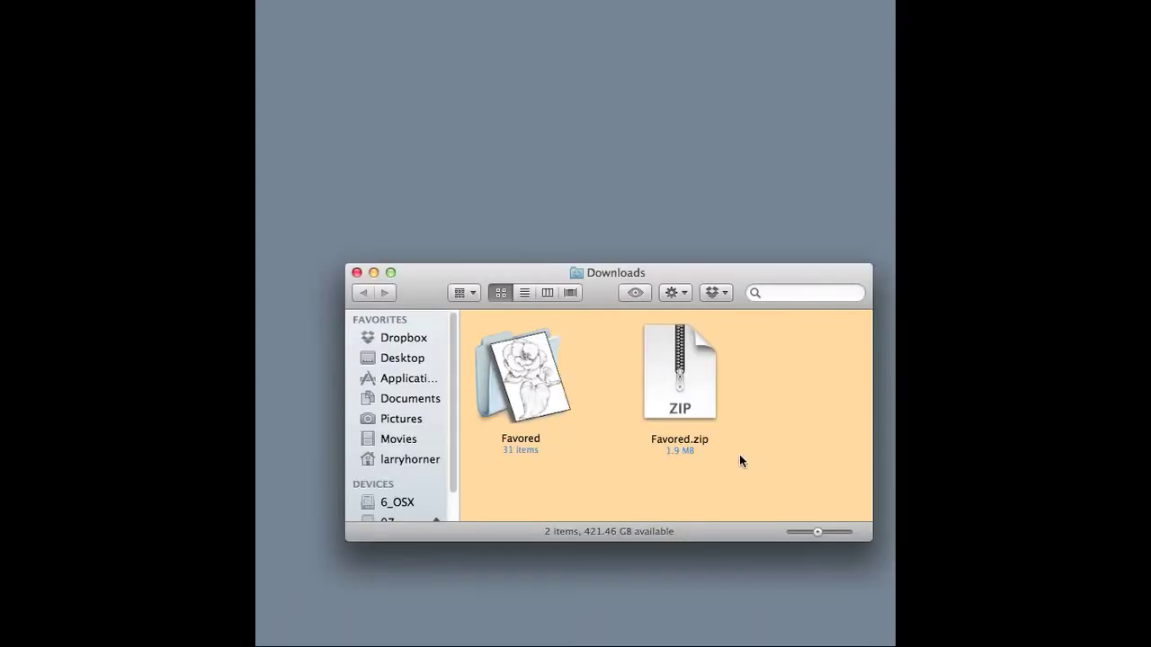
{"action": "left_click", "coordinate": [536, 380]}
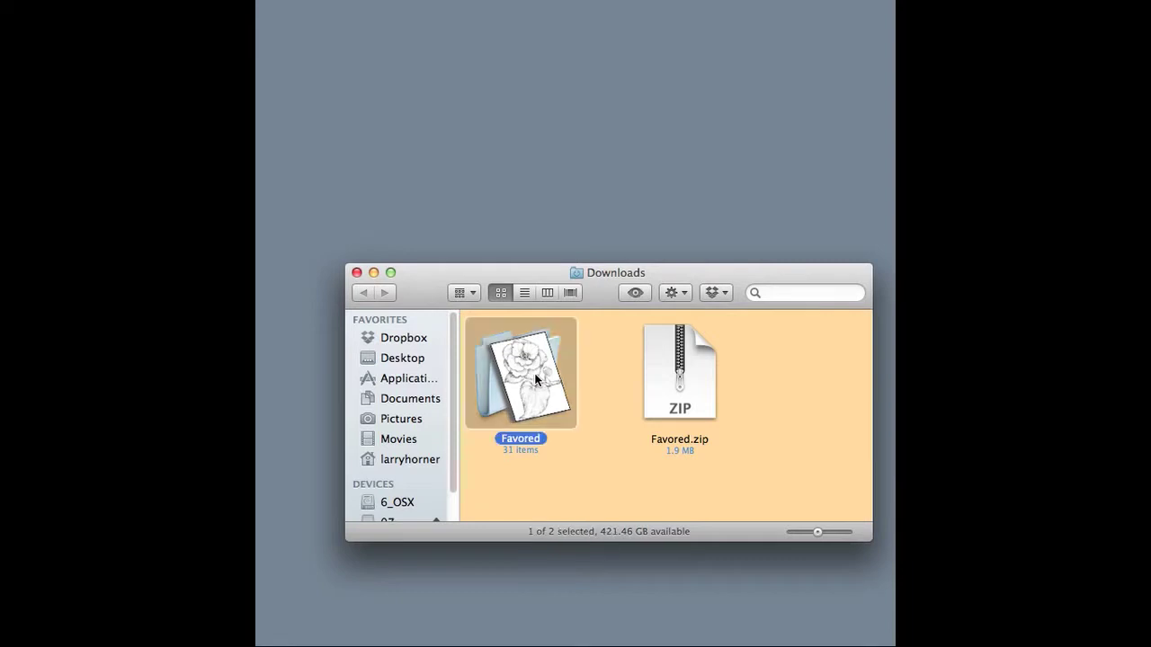
{"action": "double_click", "coordinate": [535, 380]}
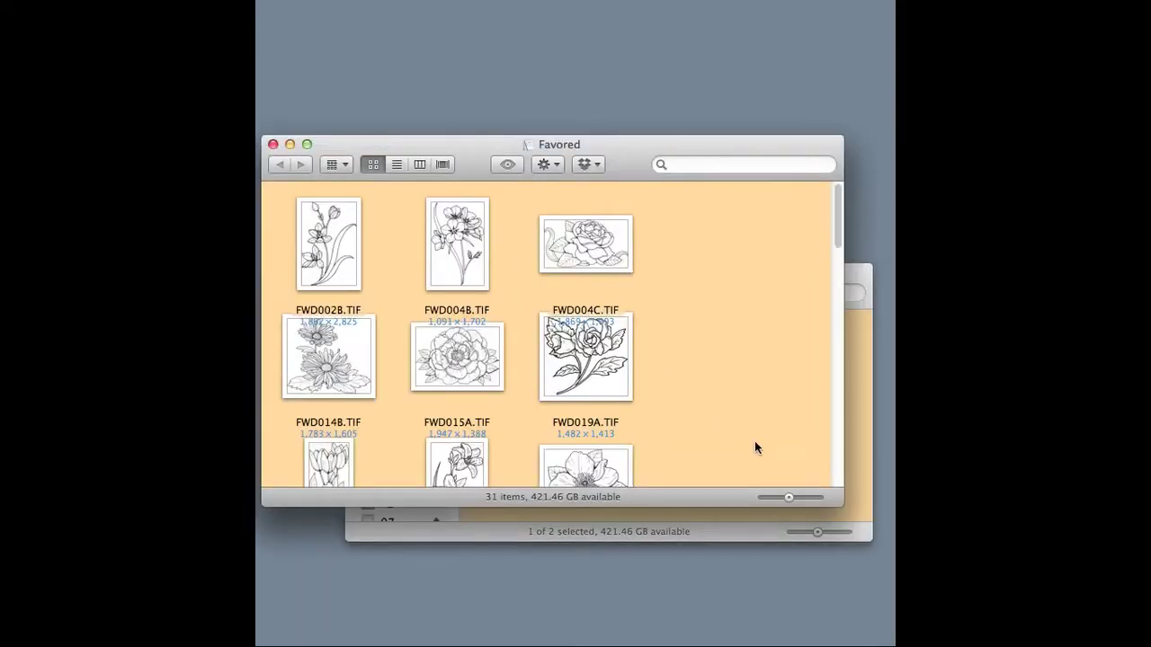
Resize the Favored folder window, browse its flower drawings and open TFL062A.TIF in Photoshop.
{"action": "left_click_drag", "start_coordinate": [841, 506], "coordinate": [846, 470]}
{"action": "scroll", "coordinate": [676, 325], "scroll_direction": "down", "scroll_amount": 5}
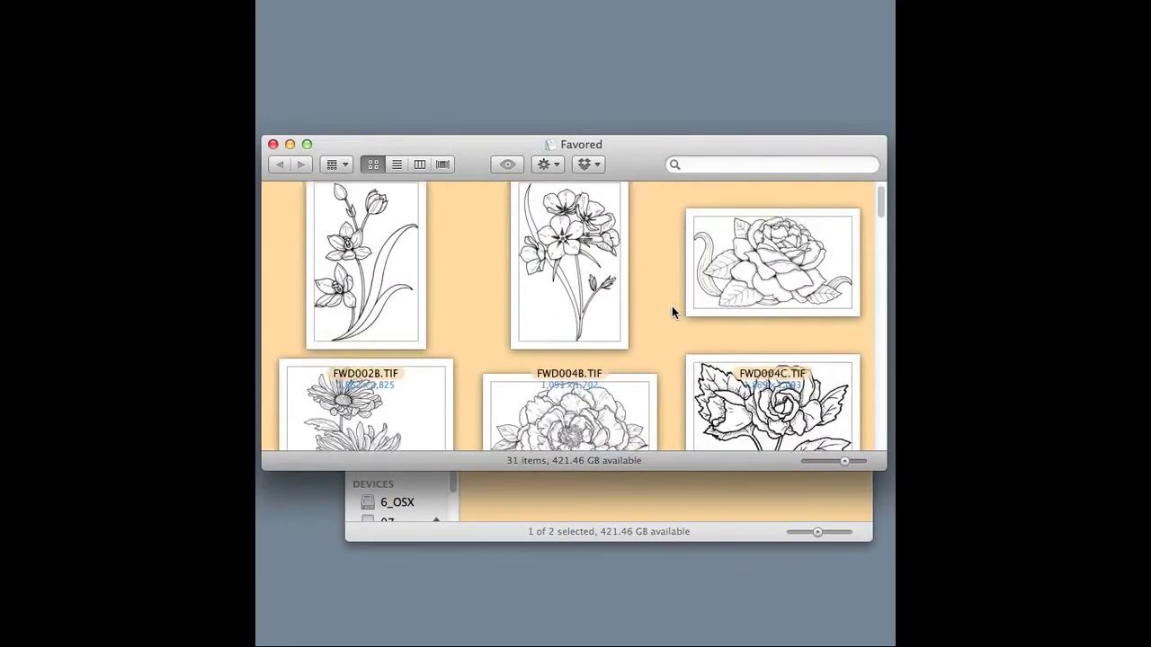
{"action": "scroll", "coordinate": [673, 312], "scroll_direction": "down", "scroll_amount": 10}
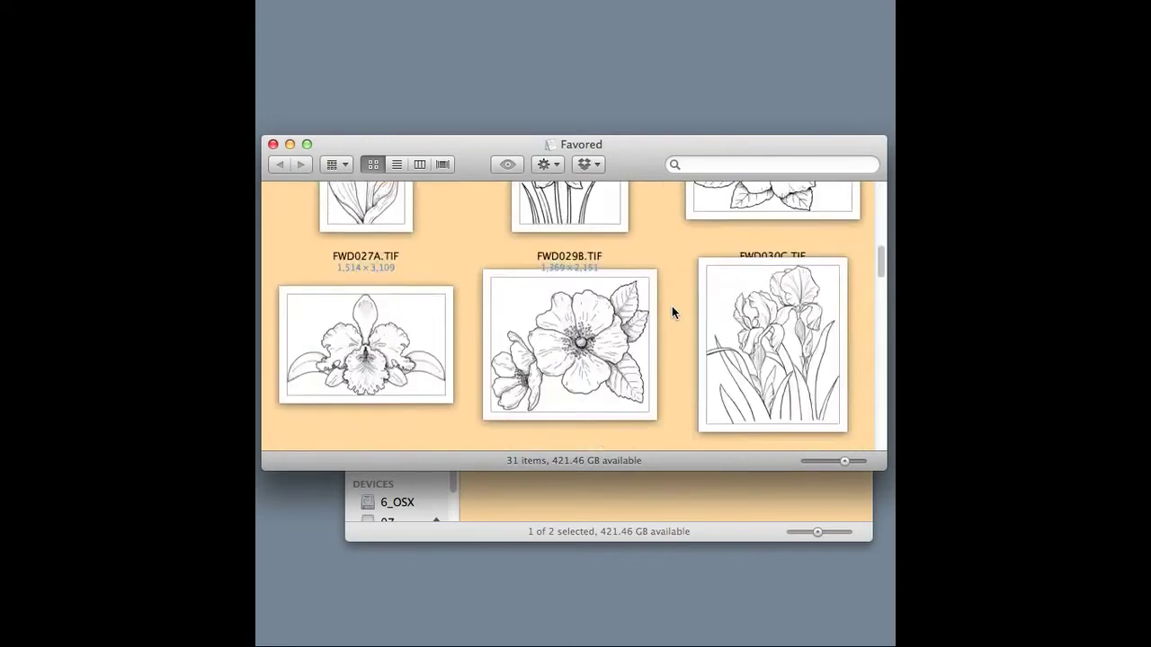
{"action": "scroll", "coordinate": [670, 312], "scroll_direction": "down", "scroll_amount": 8}
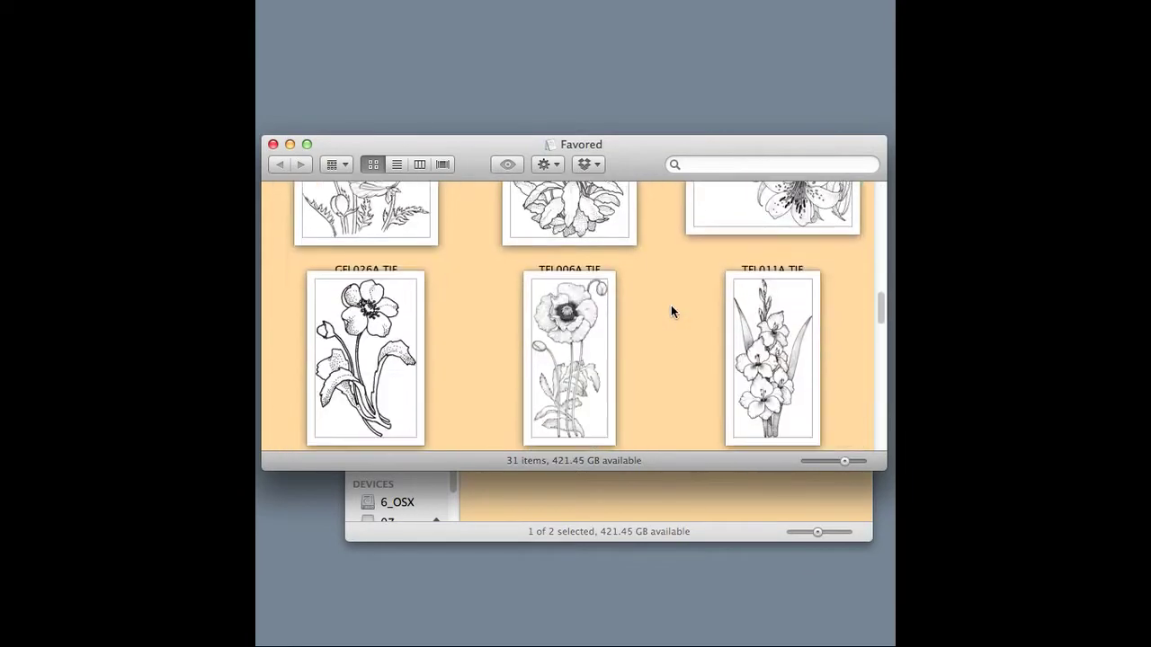
{"action": "scroll", "coordinate": [671, 312], "scroll_direction": "down", "scroll_amount": 12}
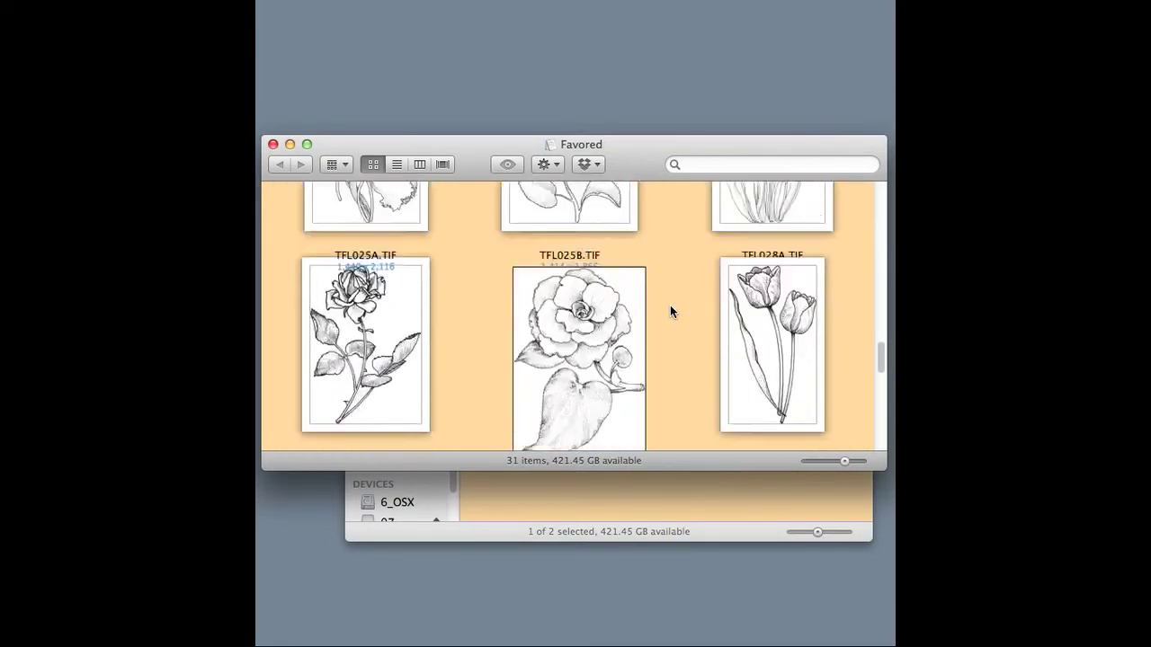
{"action": "left_click", "coordinate": [400, 297]}
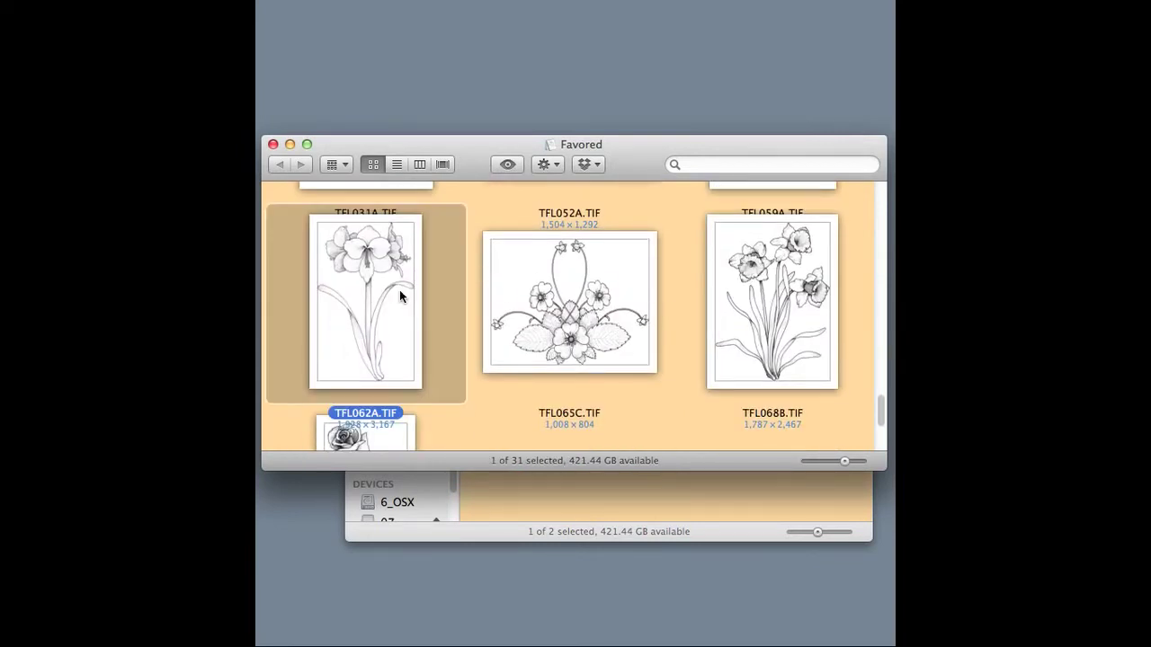
{"action": "double_click", "coordinate": [400, 296]}
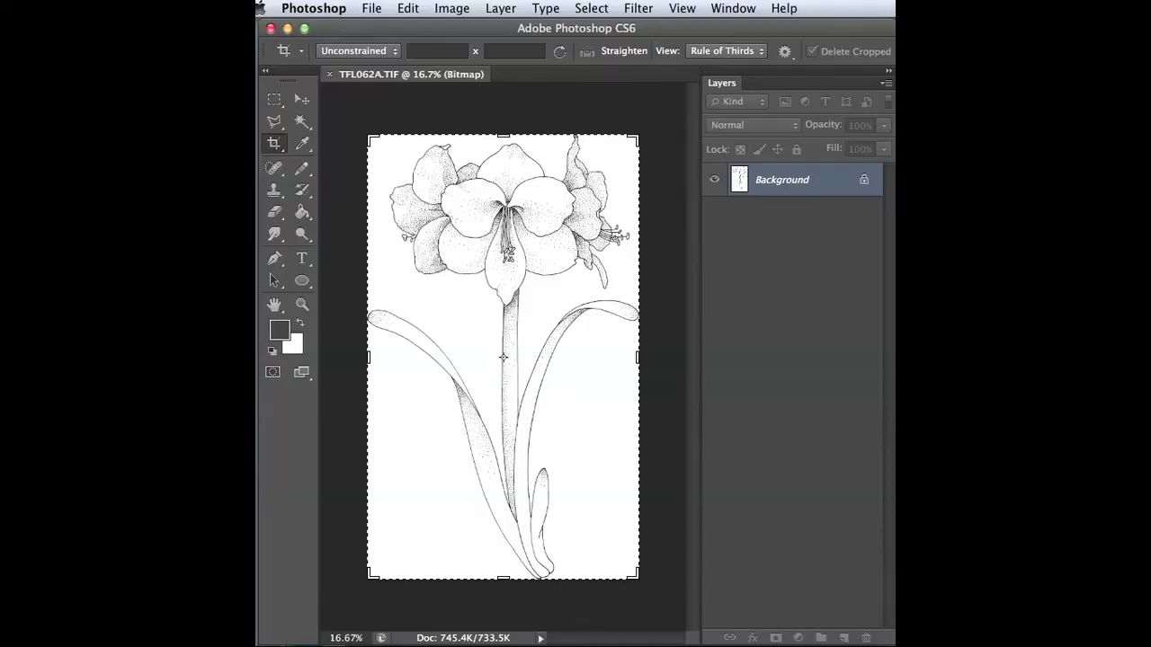
Convert the flower image from Bitmap to Grayscale mode with a size ratio of 1.
{"action": "left_click", "coordinate": [466, 9]}
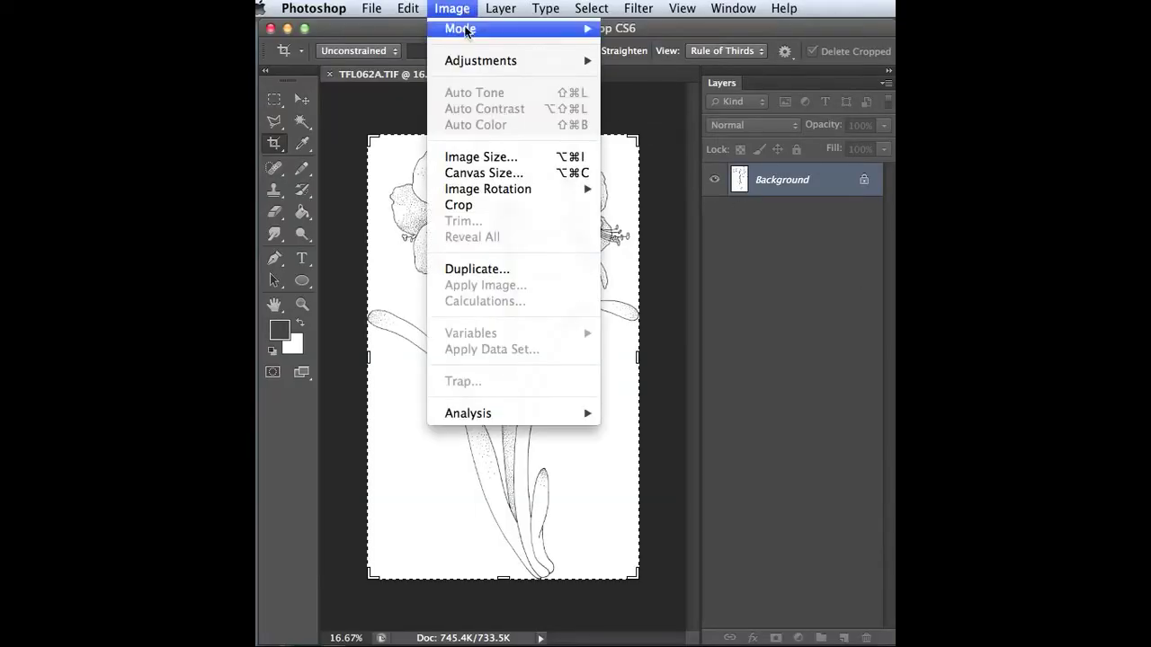
{"action": "mouse_move", "coordinate": [466, 36]}
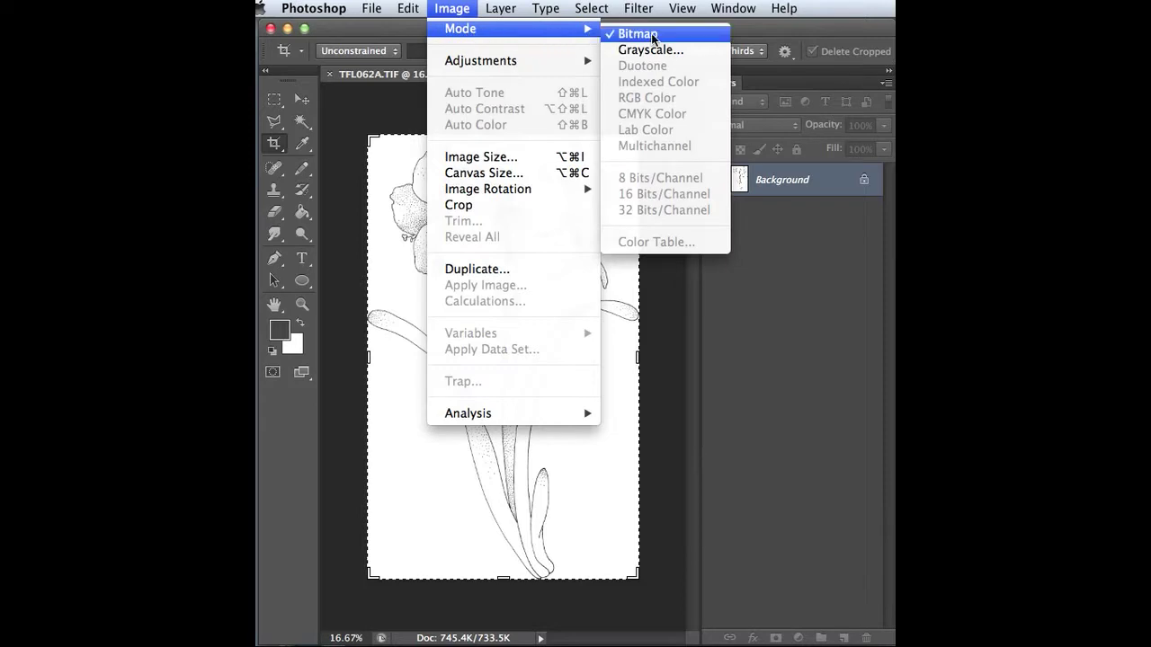
{"action": "left_click", "coordinate": [702, 51]}
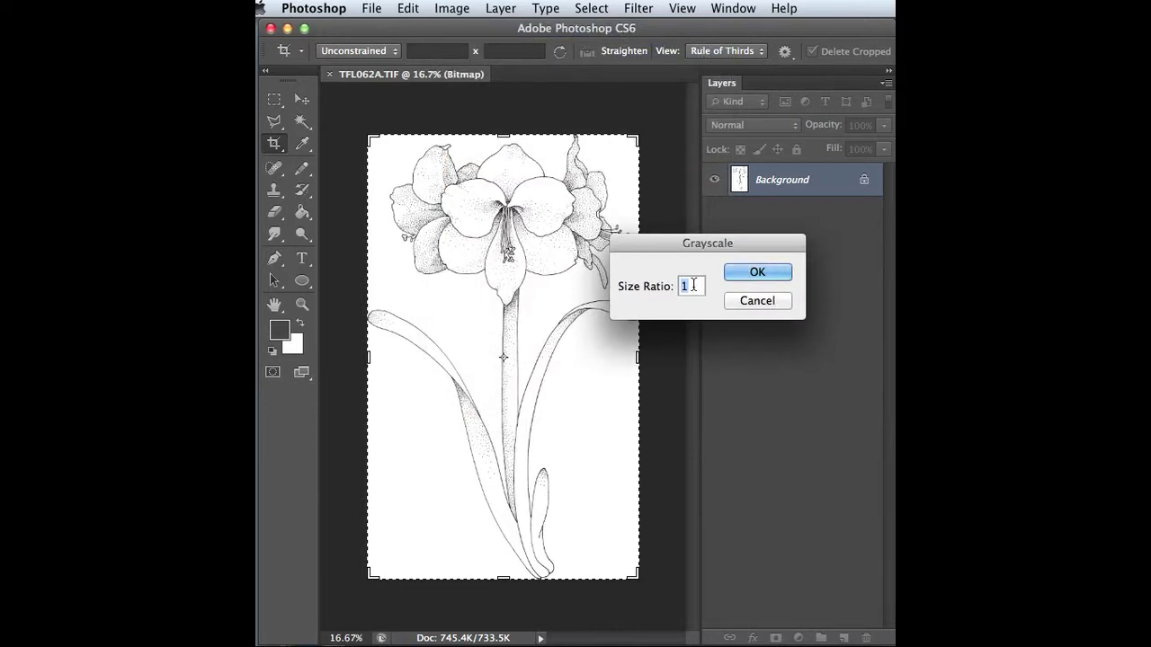
{"action": "left_click", "coordinate": [769, 275]}
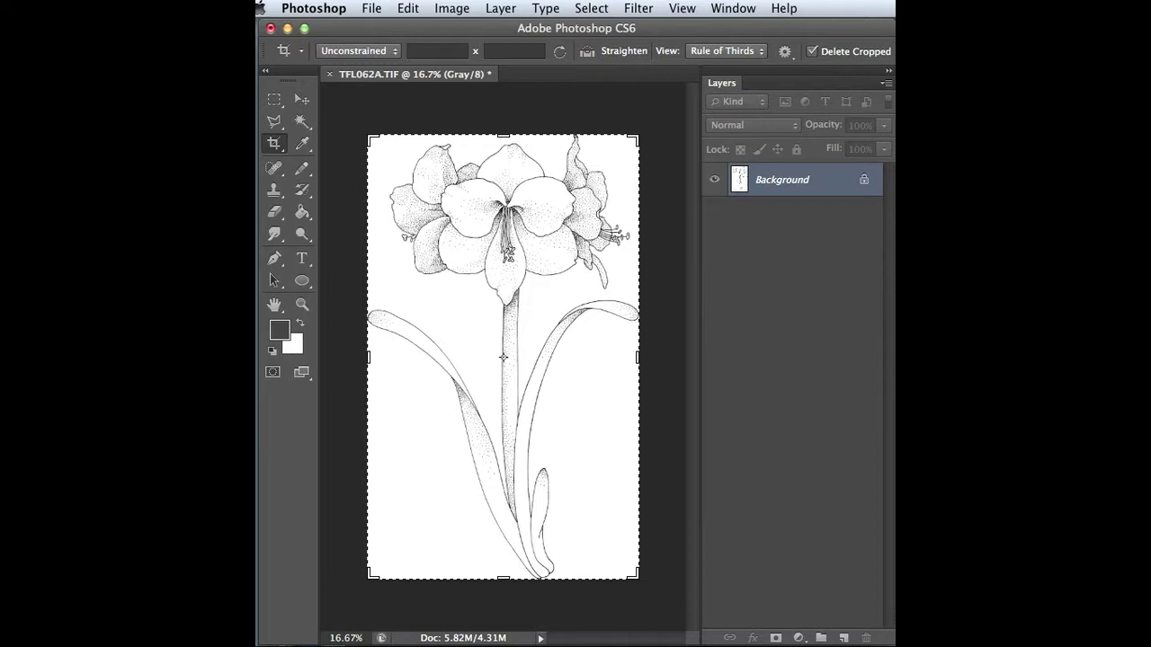
Select the entire canvas of TFL062A.TIF and copy it to the clipboard.
{"action": "left_click", "coordinate": [591, 9]}
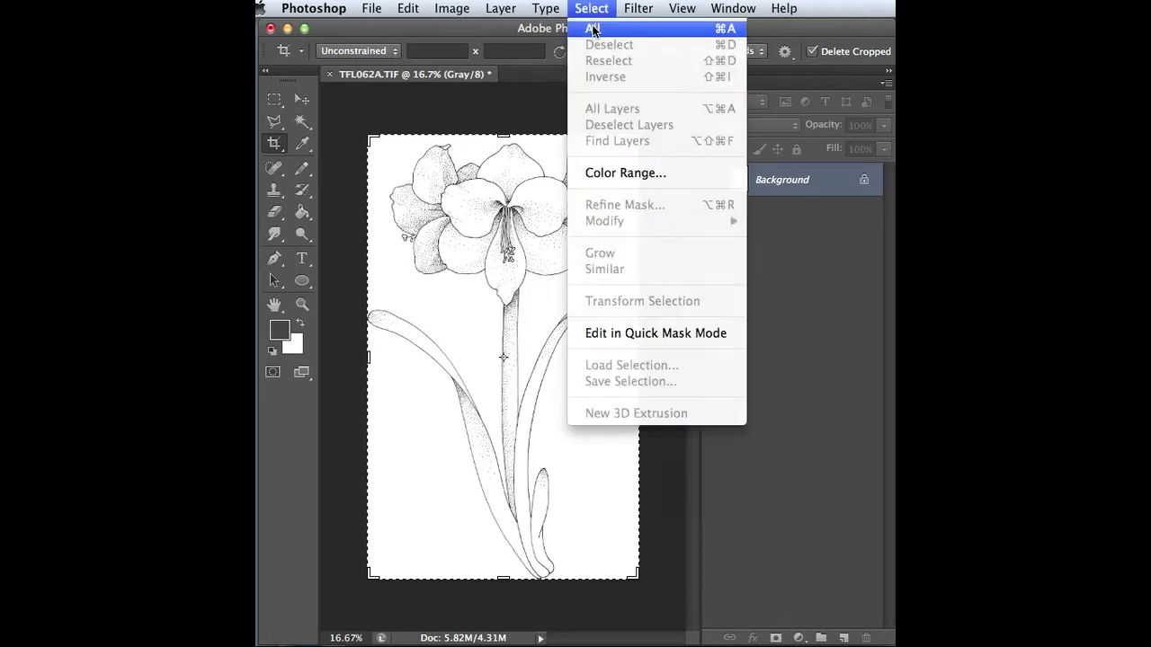
{"action": "left_click", "coordinate": [593, 30]}
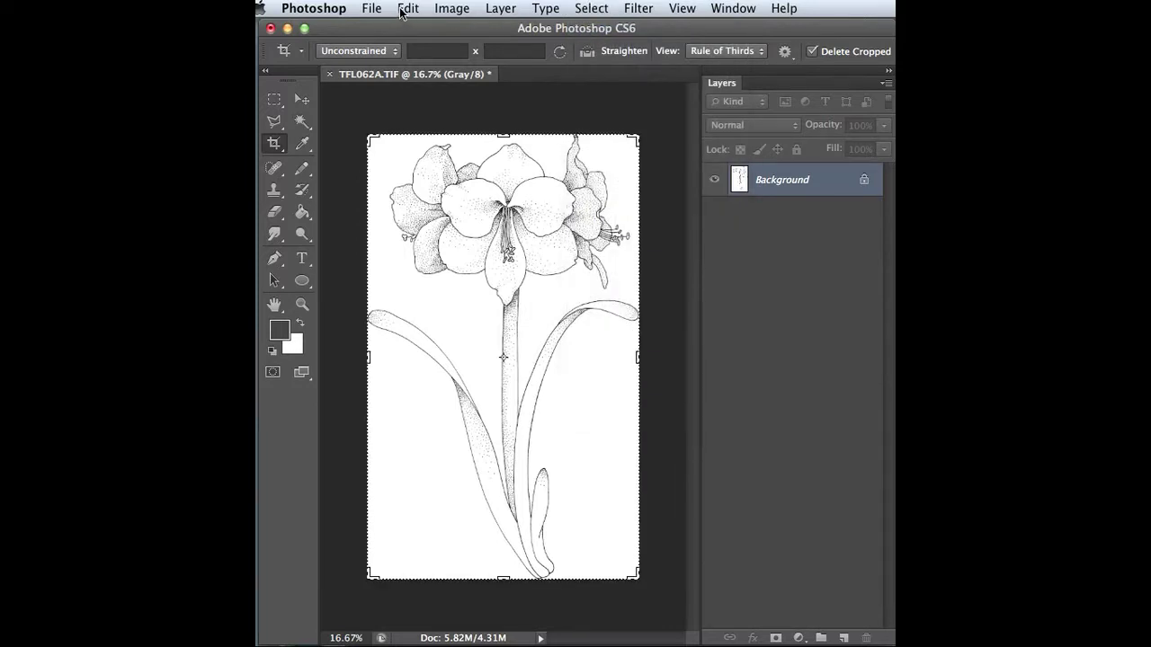
{"action": "left_click", "coordinate": [402, 9]}
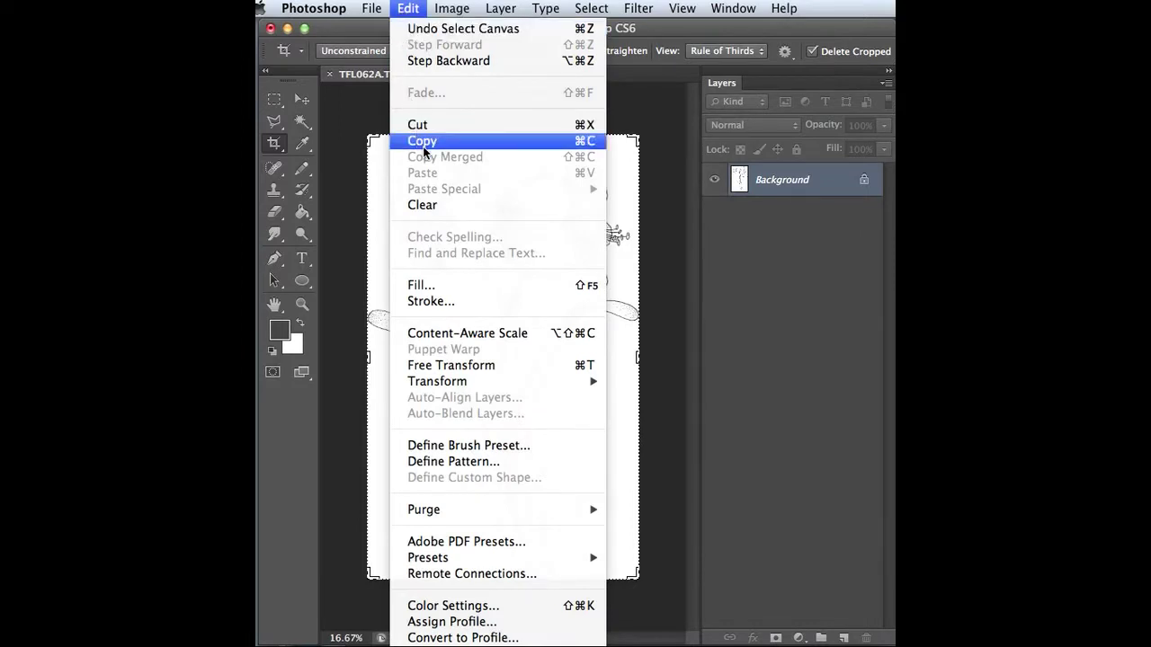
{"action": "left_click", "coordinate": [554, 142]}
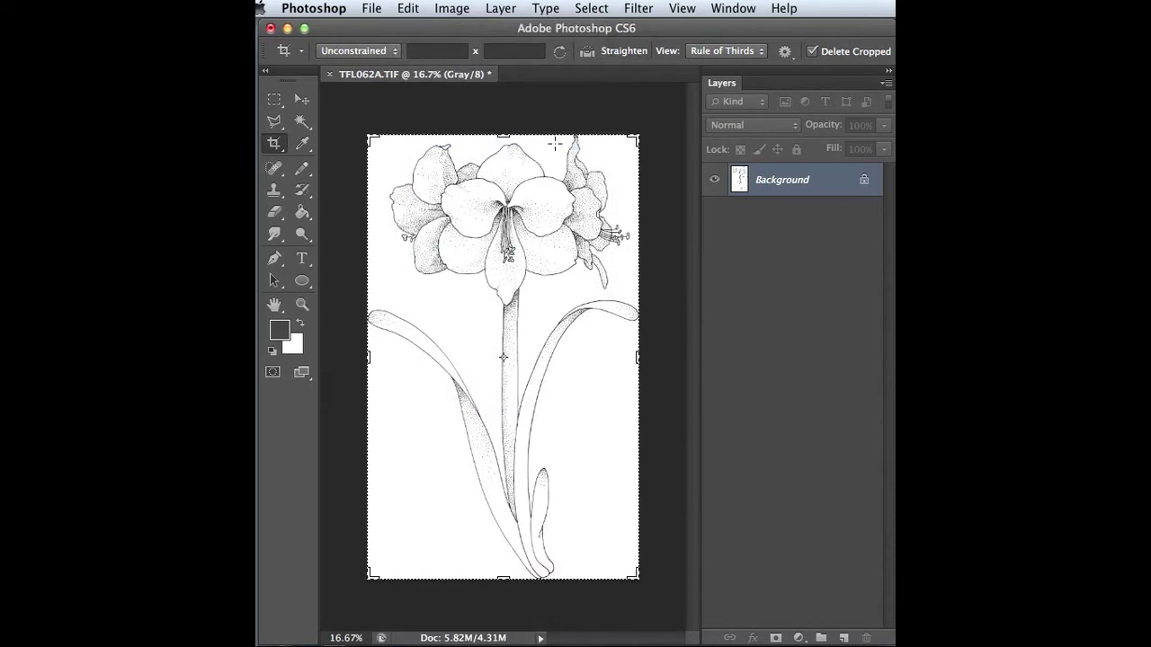
Create a new document named myFlowerModel using the International Paper preset at A4 size.
{"action": "left_click", "coordinate": [372, 9]}
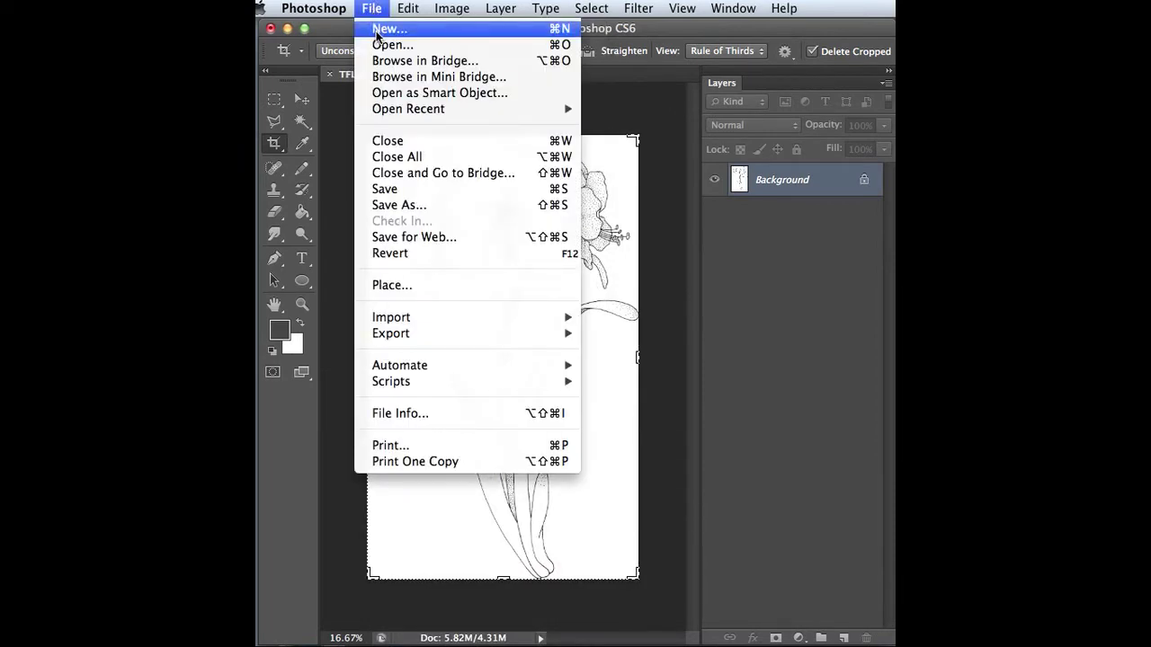
{"action": "left_click", "coordinate": [378, 31]}
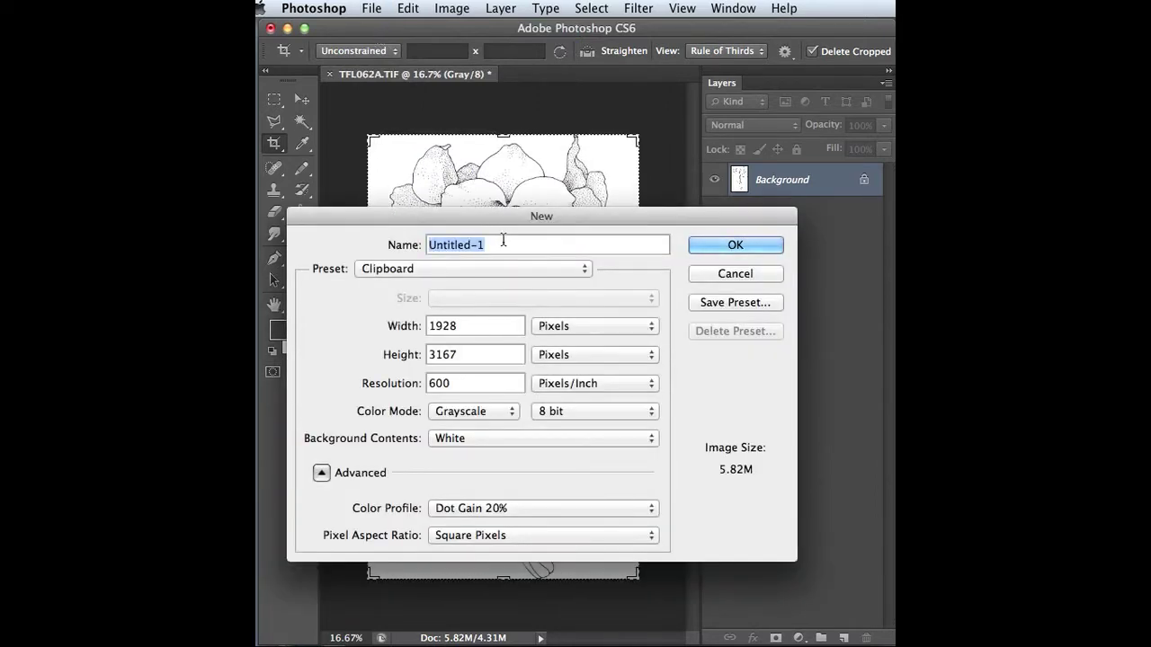
{"action": "type", "text": "my"}
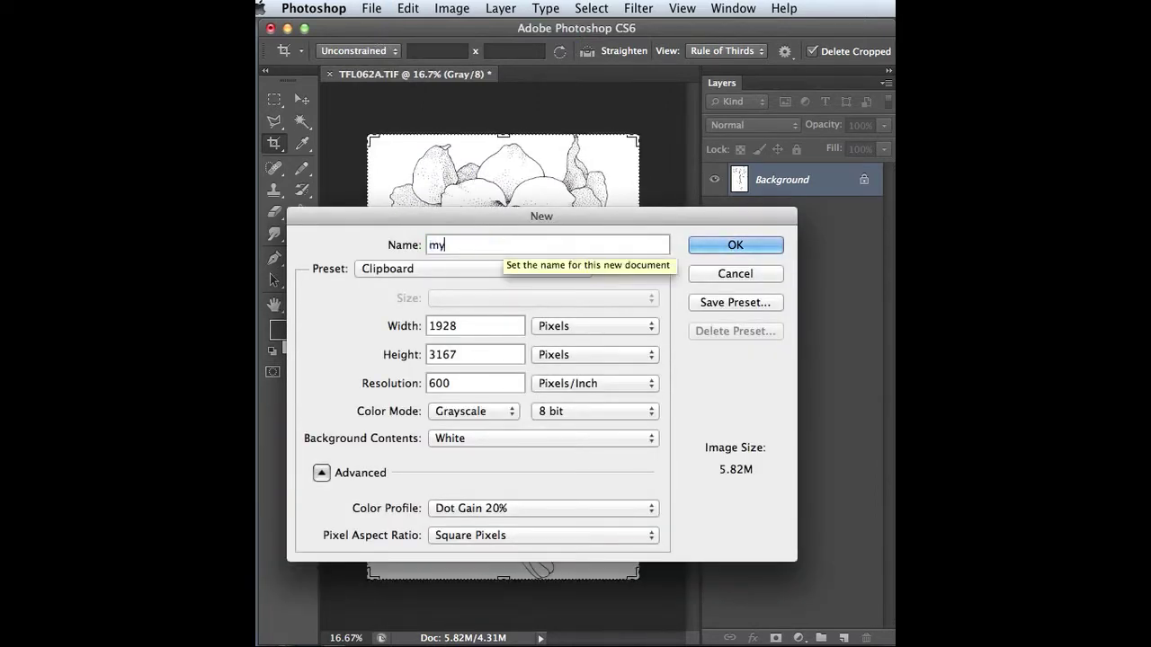
{"action": "type", "text": "Flow"}
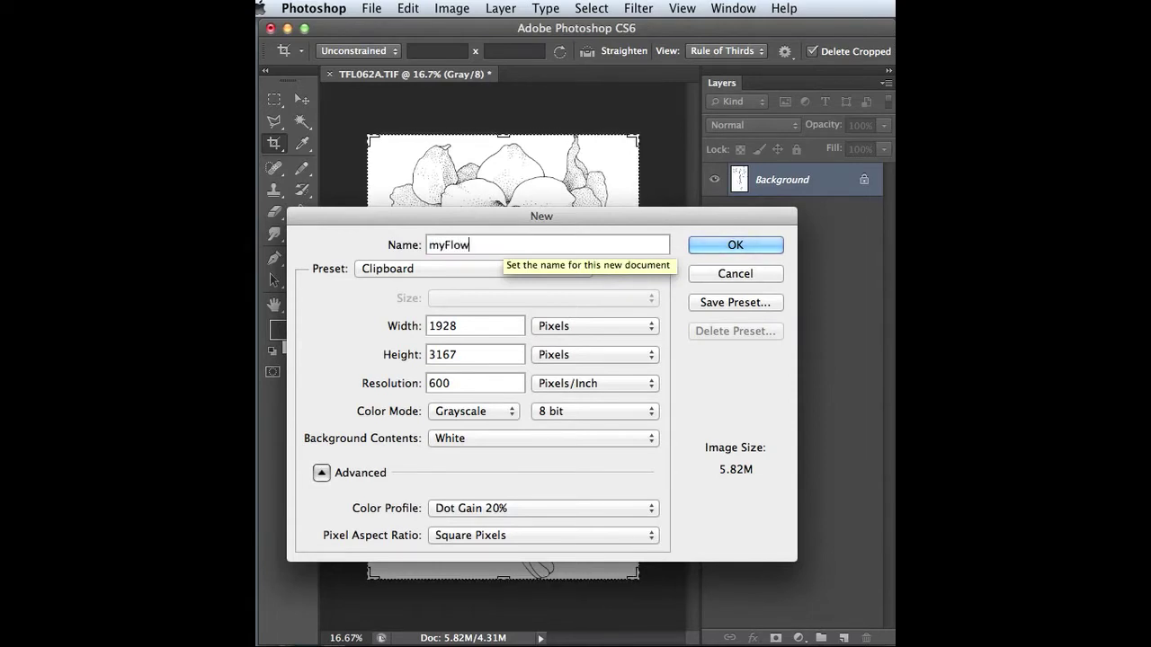
{"action": "type", "text": "erModel"}
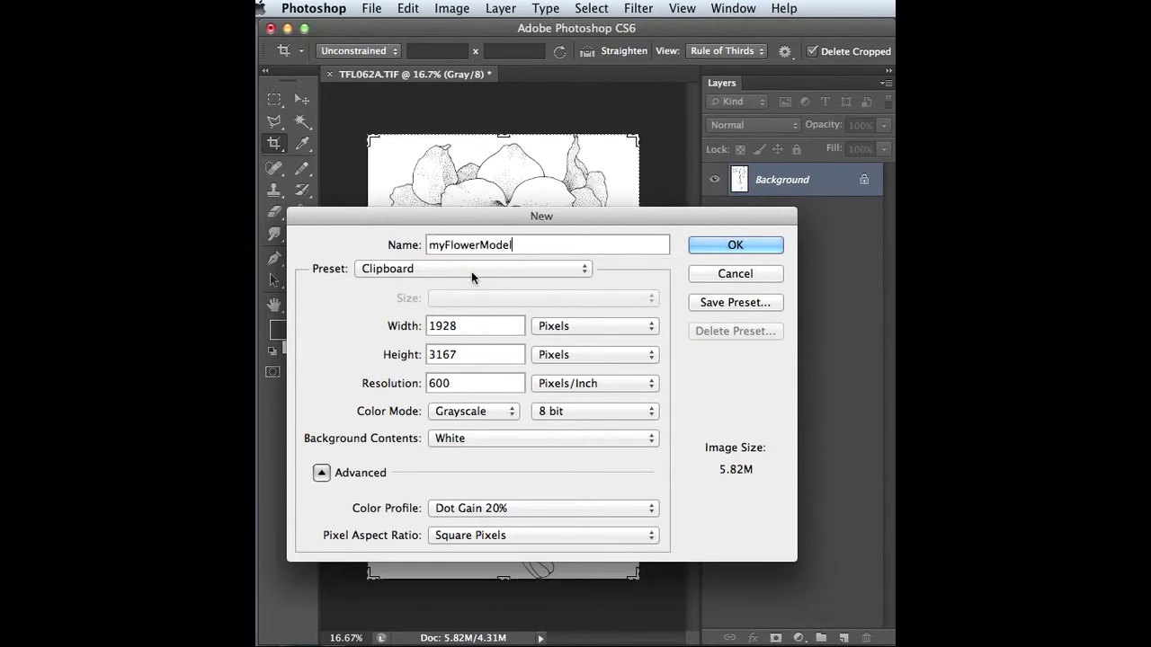
{"action": "left_click", "coordinate": [430, 267]}
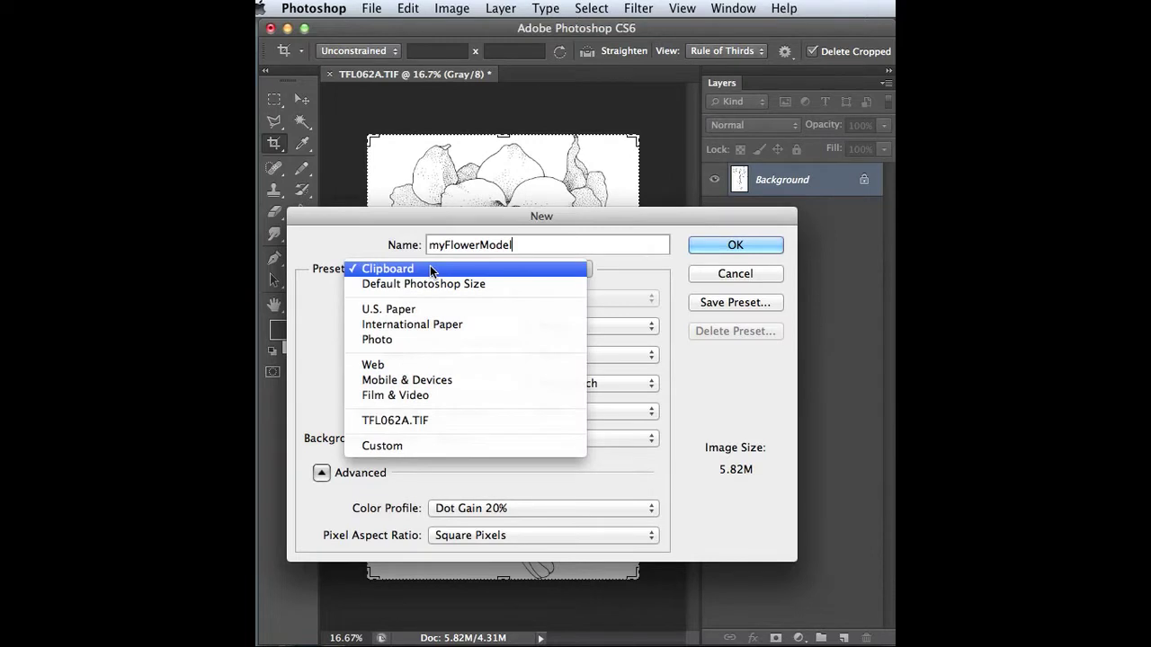
{"action": "left_click", "coordinate": [524, 324]}
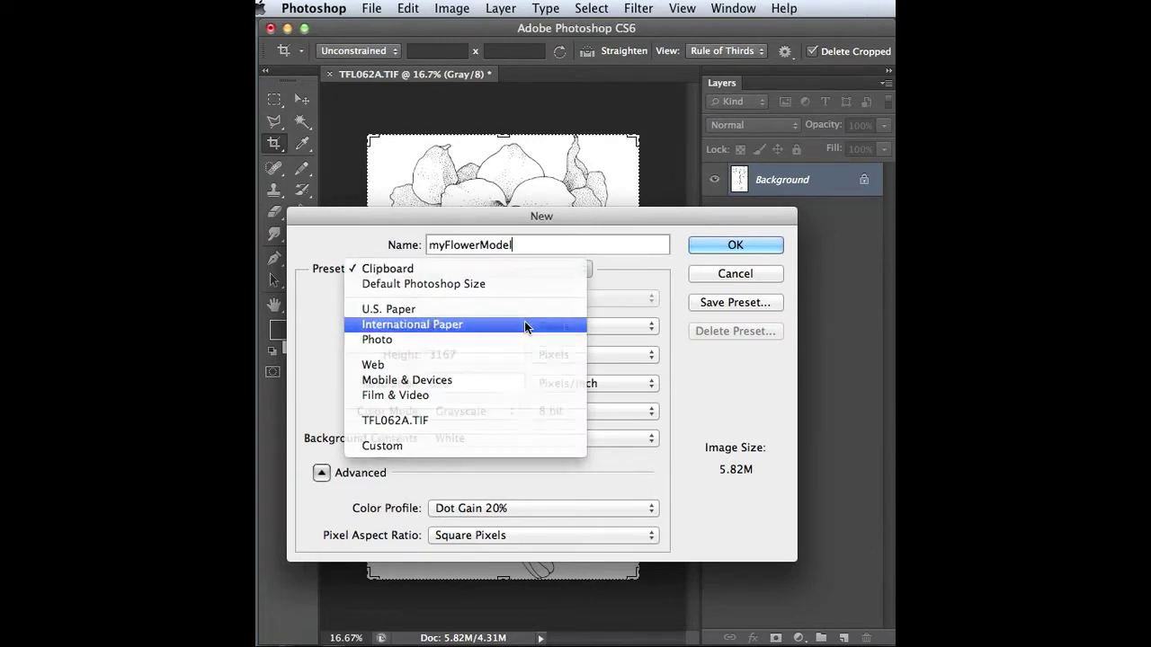
{"action": "left_click", "coordinate": [527, 305]}
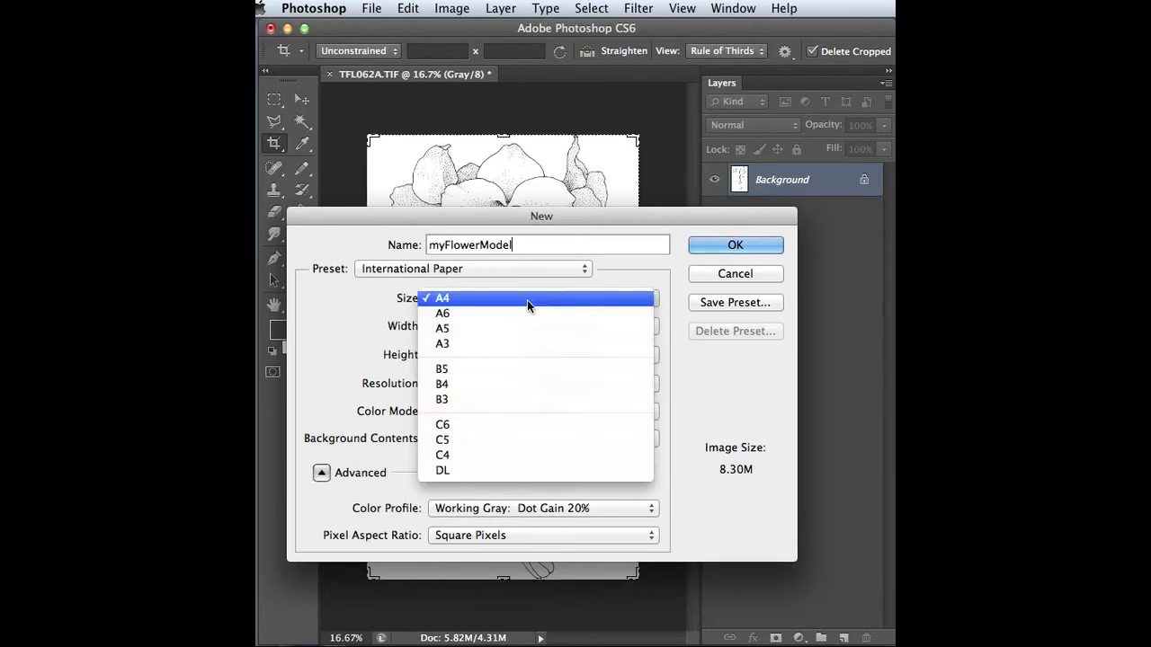
{"action": "left_click", "coordinate": [527, 301]}
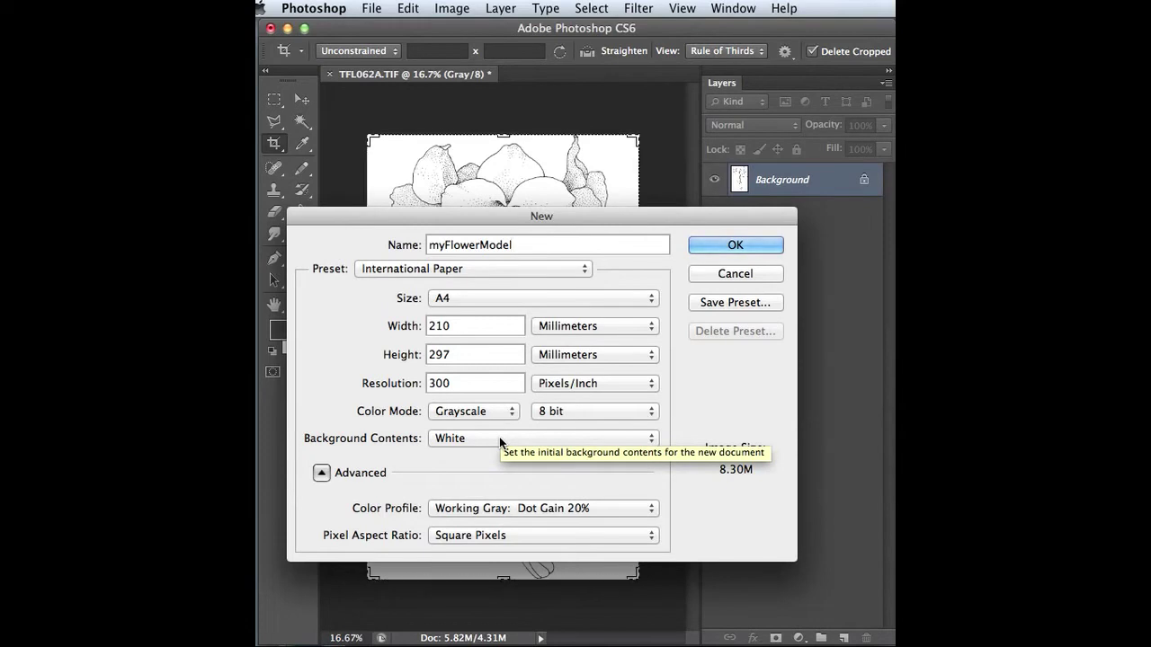
{"action": "left_click", "coordinate": [765, 243]}
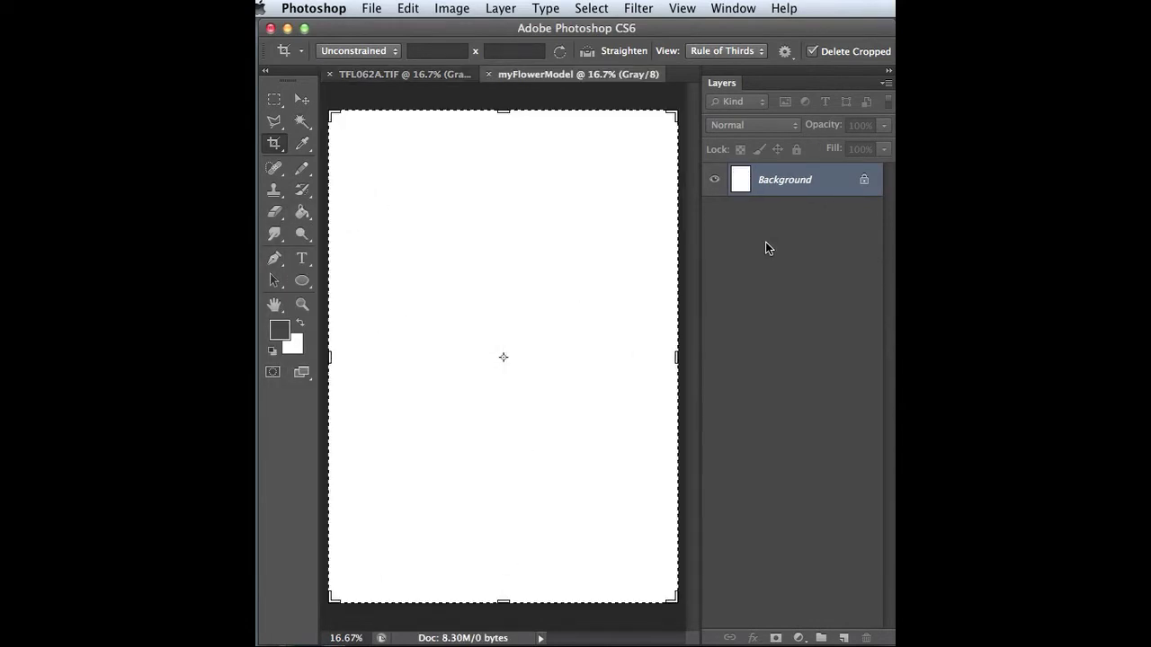
Paste the copied flower into myFlowerModel and shift it slightly on the page with the Move tool.
{"action": "left_click", "coordinate": [409, 8]}
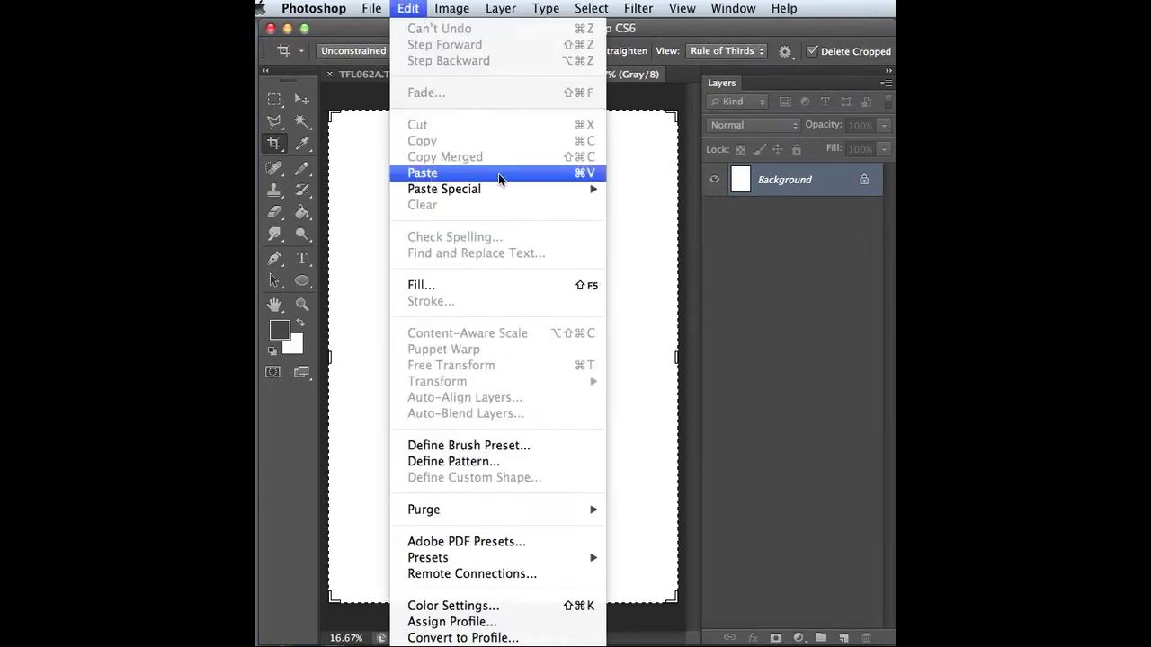
{"action": "left_click", "coordinate": [554, 176]}
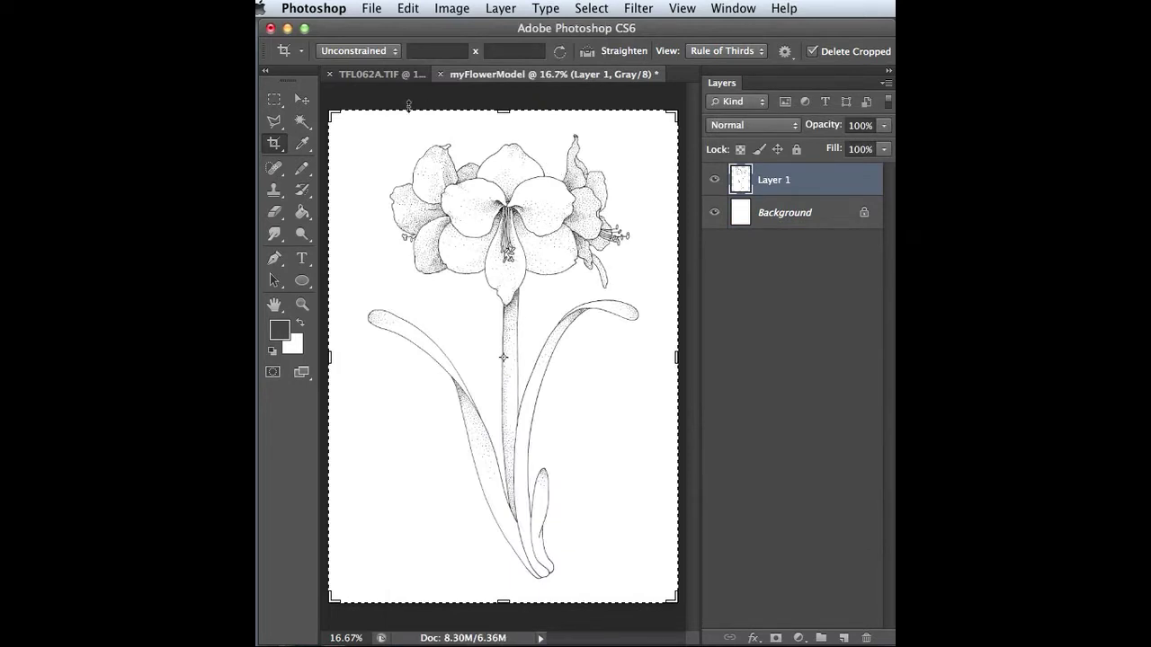
{"action": "left_click", "coordinate": [301, 105]}
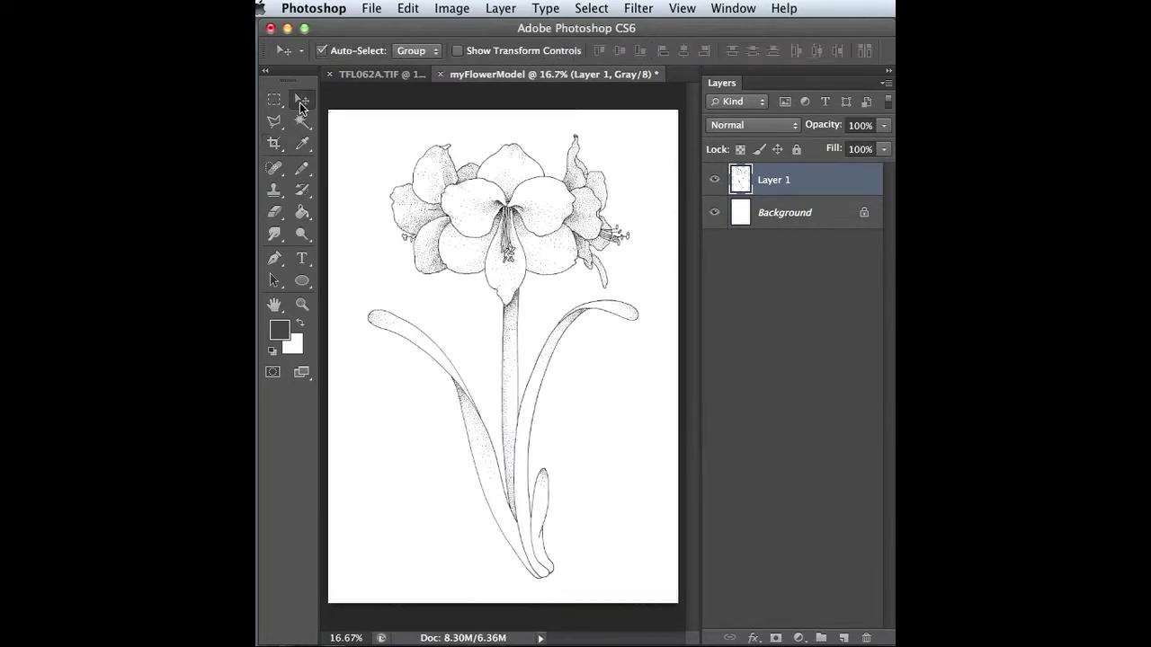
{"action": "left_click_drag", "start_coordinate": [521, 218], "coordinate": [520, 225]}
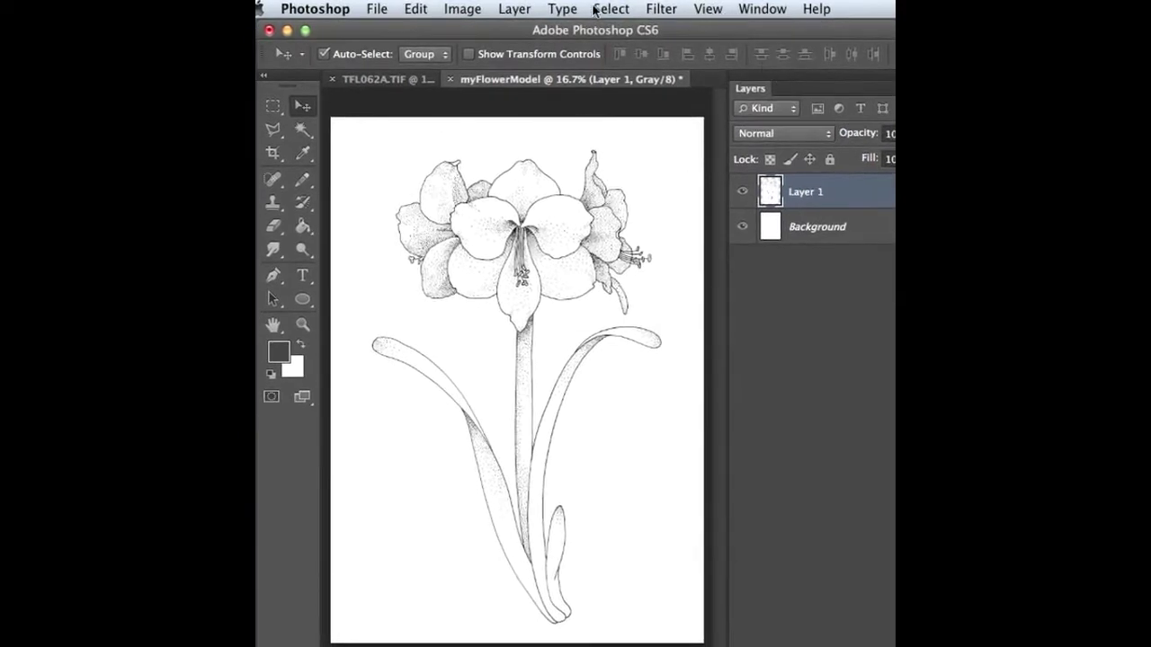
Show the grid over the flower drawing in myFlowerModel.
{"action": "left_click", "coordinate": [707, 9]}
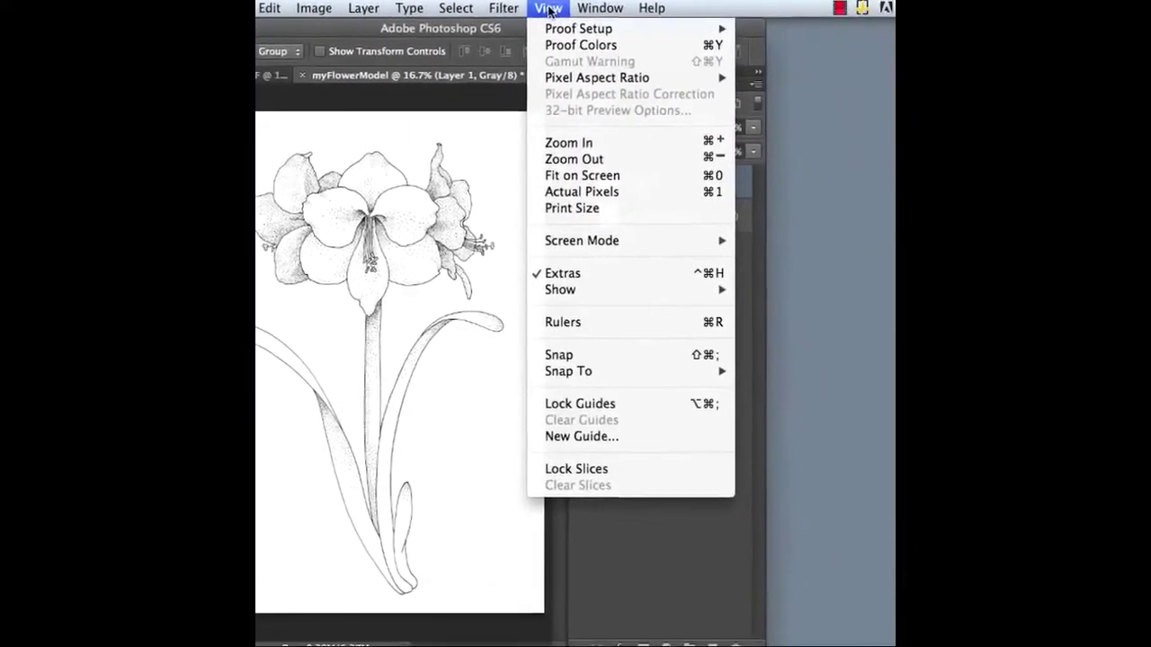
{"action": "mouse_move", "coordinate": [559, 289]}
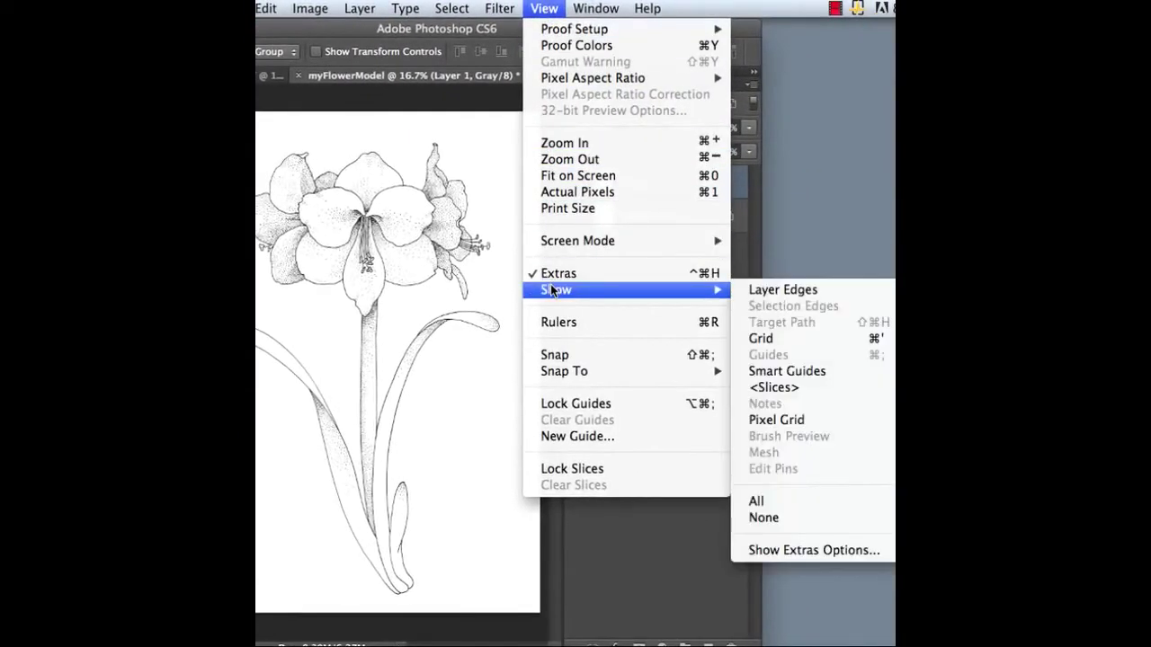
{"action": "left_click", "coordinate": [795, 339]}
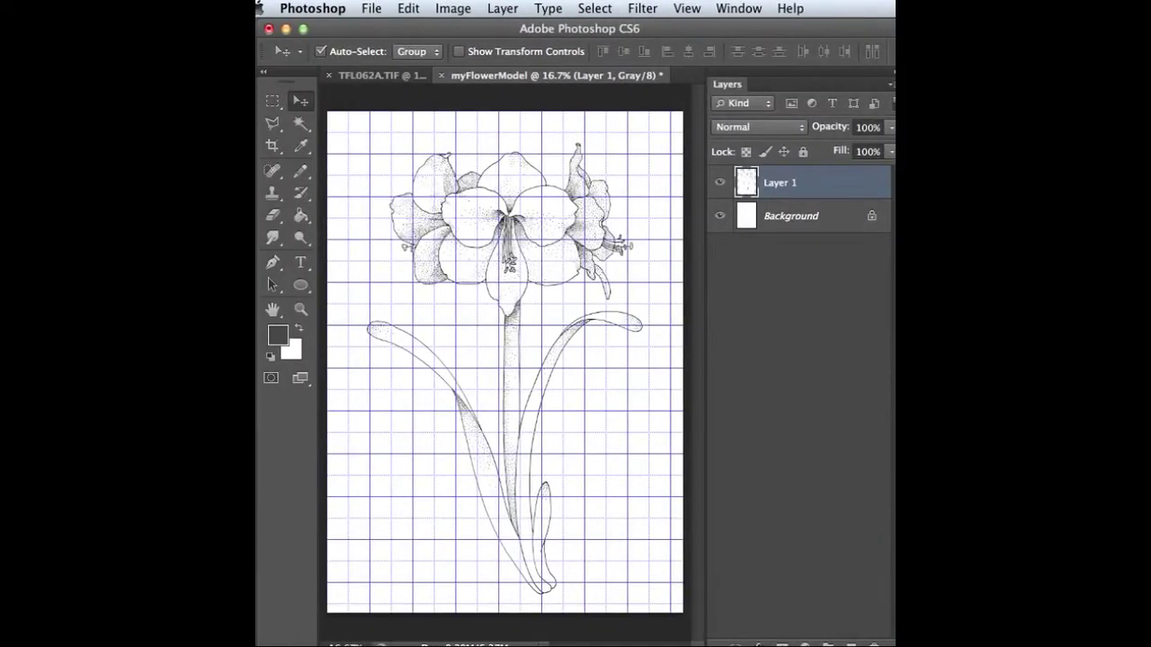
In the Guides, Grid & Slices preferences, set the grid color to Medium Blue and keep its style as Lines.
{"action": "left_click", "coordinate": [319, 13]}
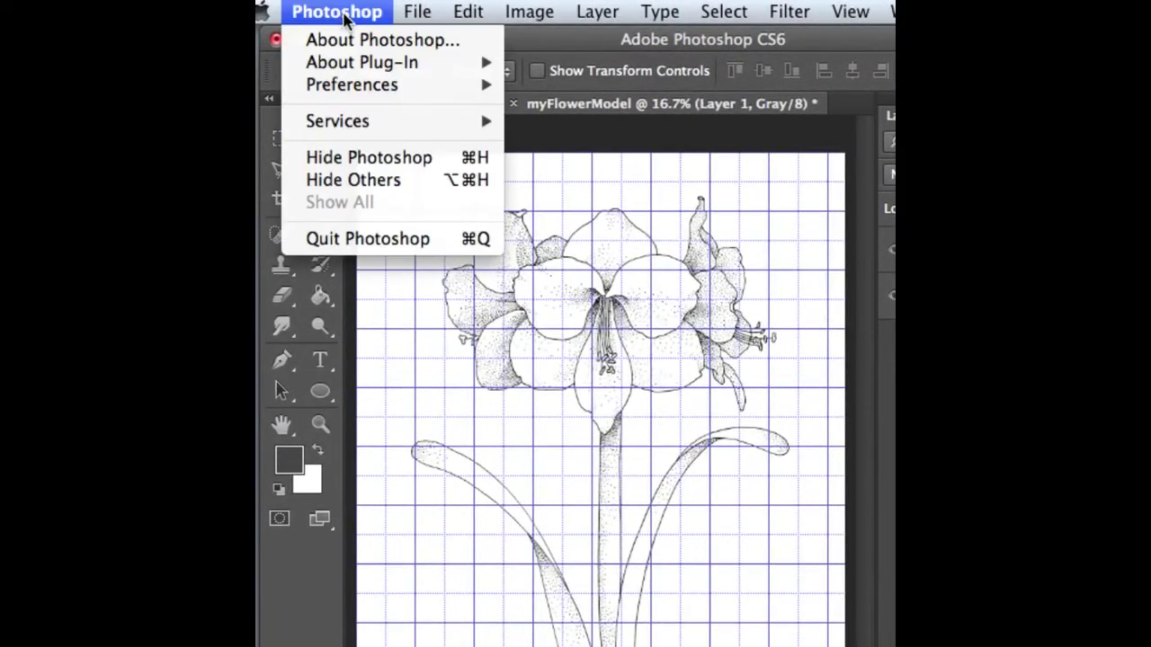
{"action": "mouse_move", "coordinate": [353, 90]}
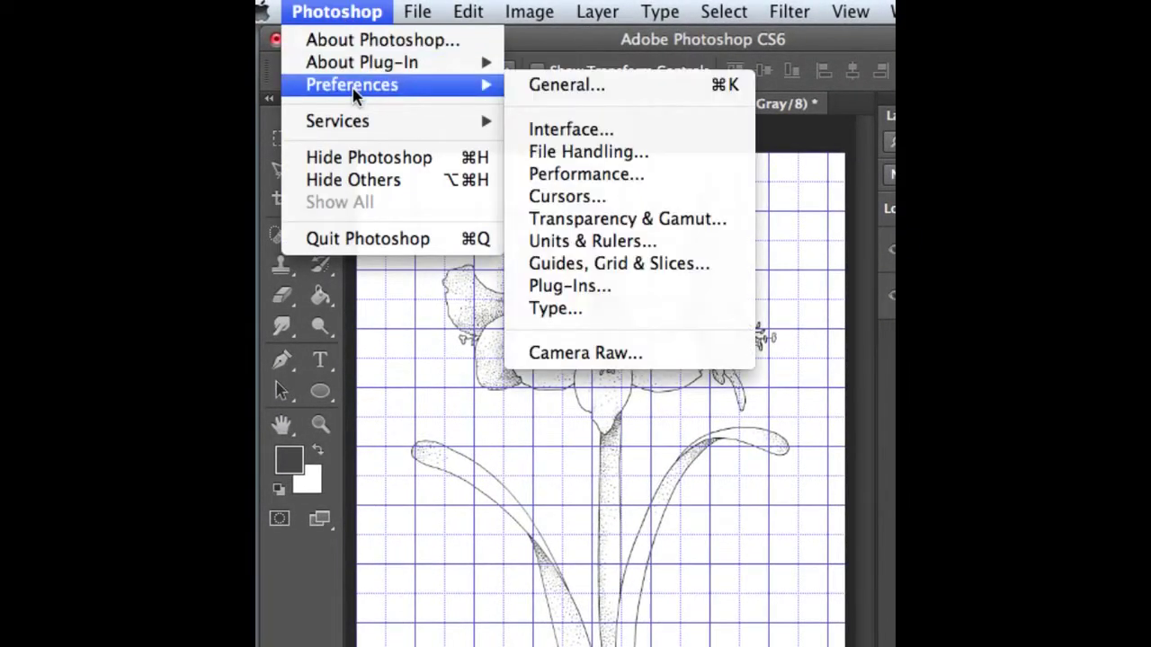
{"action": "left_click", "coordinate": [745, 273]}
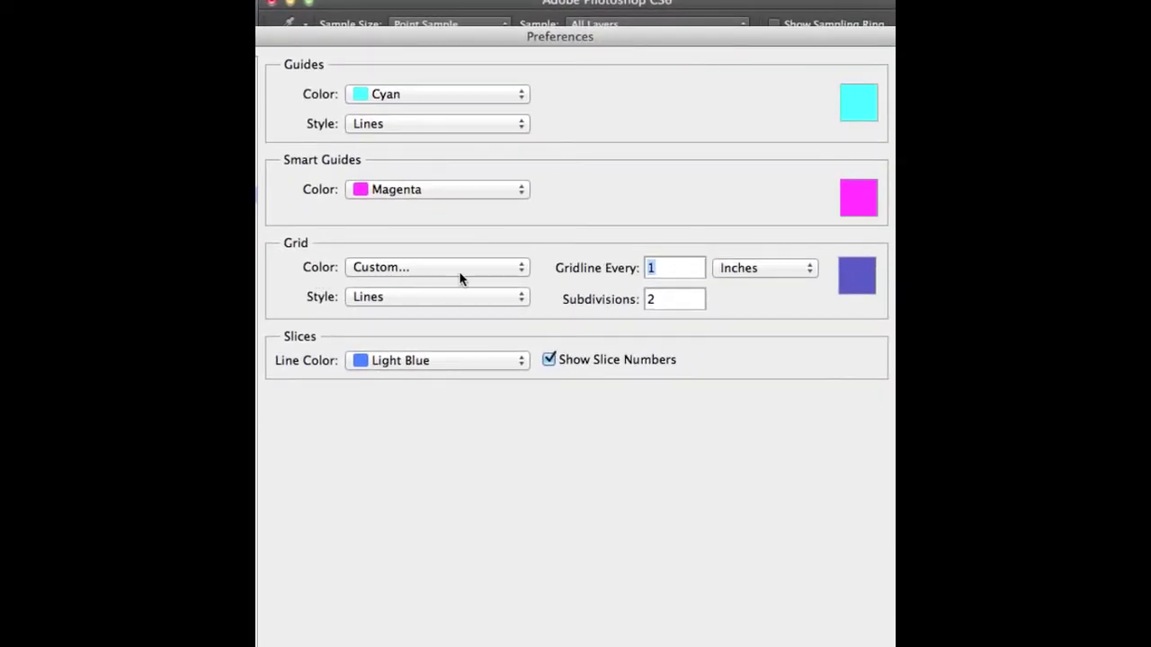
{"action": "left_click", "coordinate": [524, 269]}
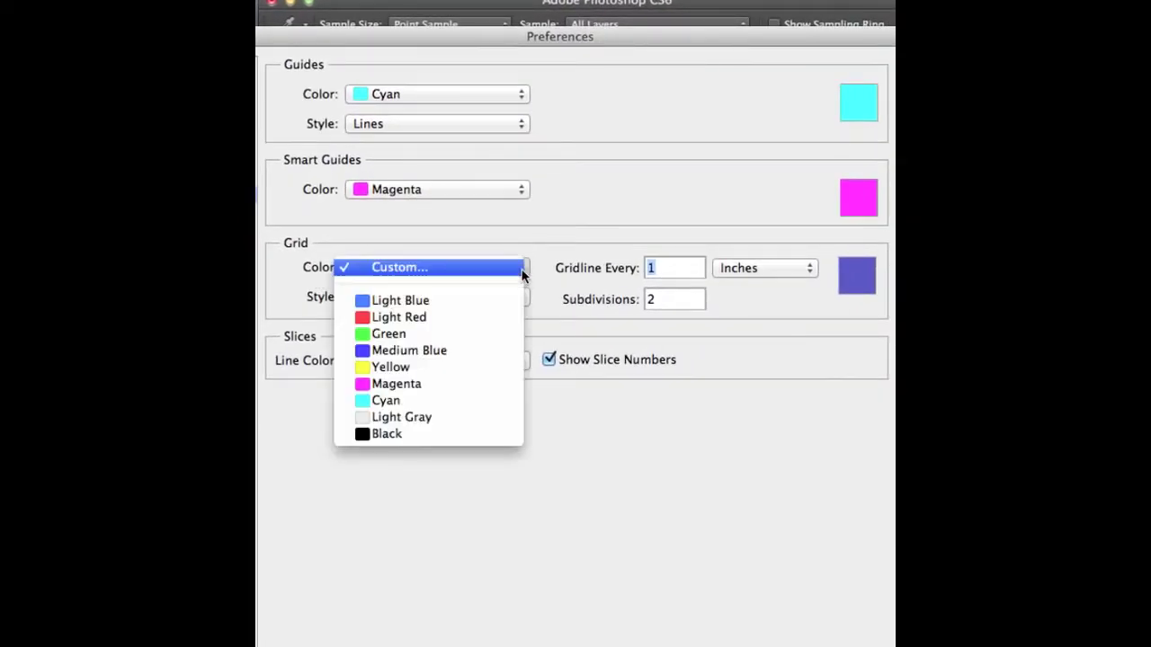
{"action": "left_click", "coordinate": [465, 352]}
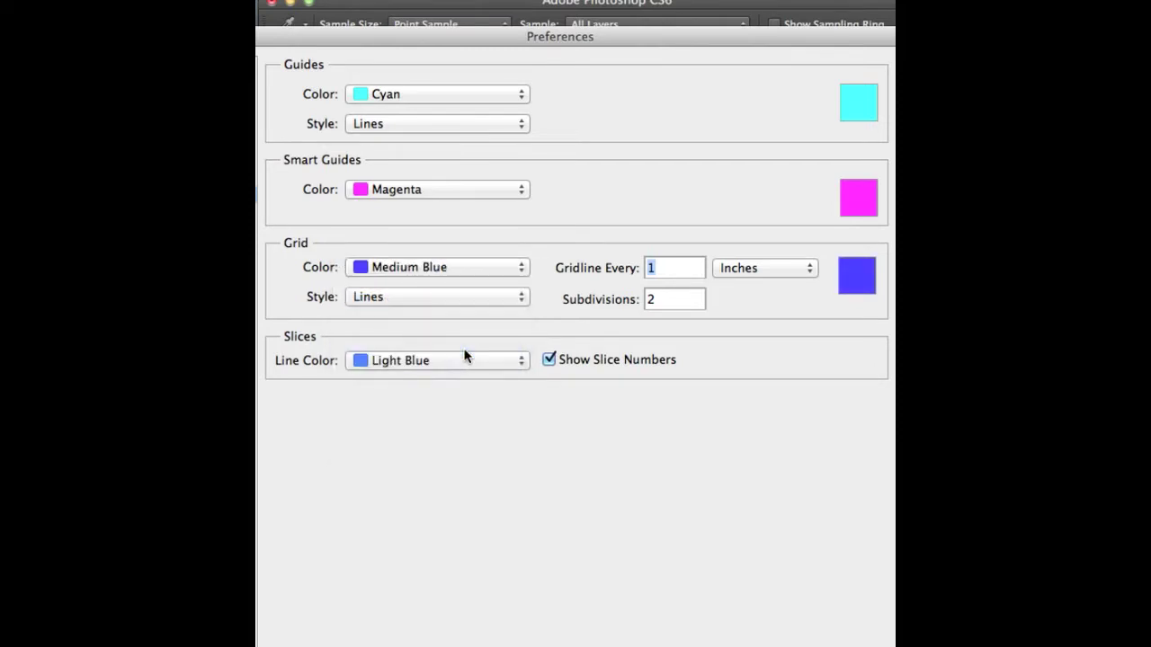
{"action": "left_click", "coordinate": [519, 297]}
{"action": "left_click", "coordinate": [520, 299]}
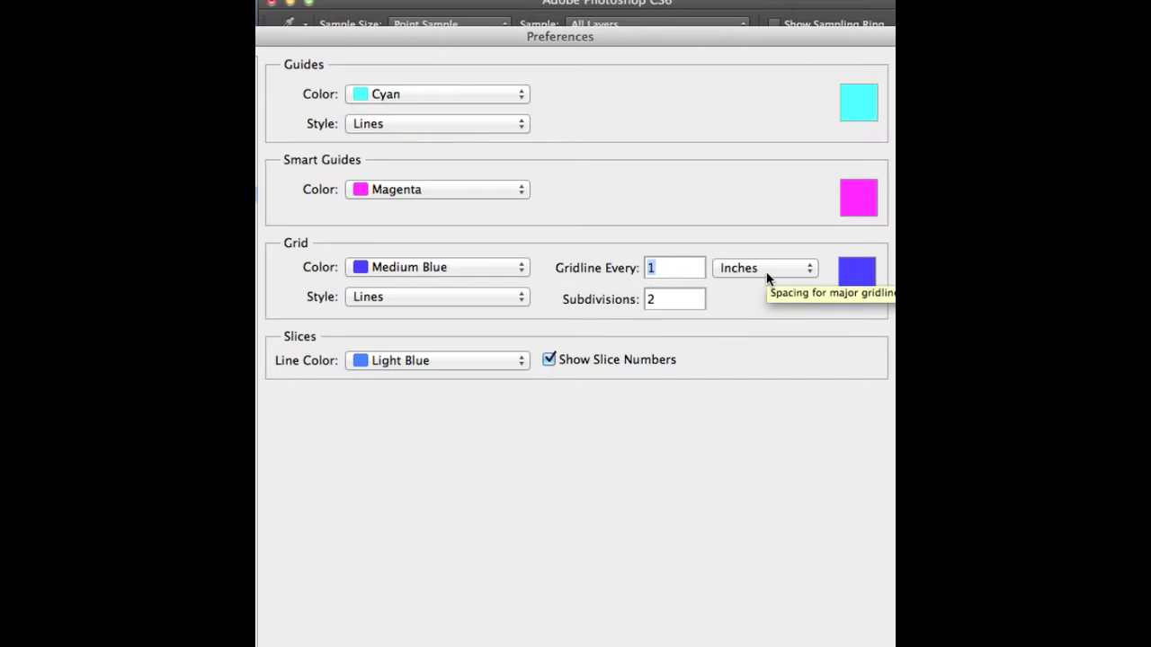
{"action": "left_click", "coordinate": [860, 279]}
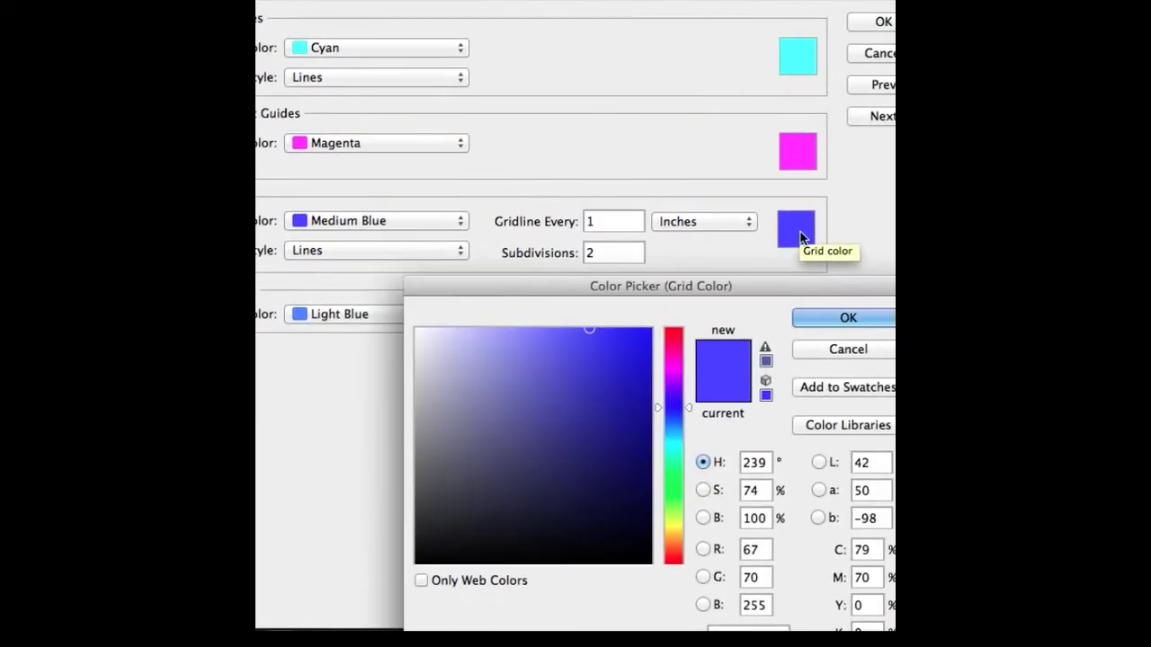
{"action": "mouse_move", "coordinate": [686, 406]}
{"action": "left_mouse_down"}
{"action": "mouse_move", "coordinate": [680, 350]}
{"action": "mouse_move", "coordinate": [680, 545]}
{"action": "mouse_move", "coordinate": [677, 409]}
{"action": "left_mouse_up"}
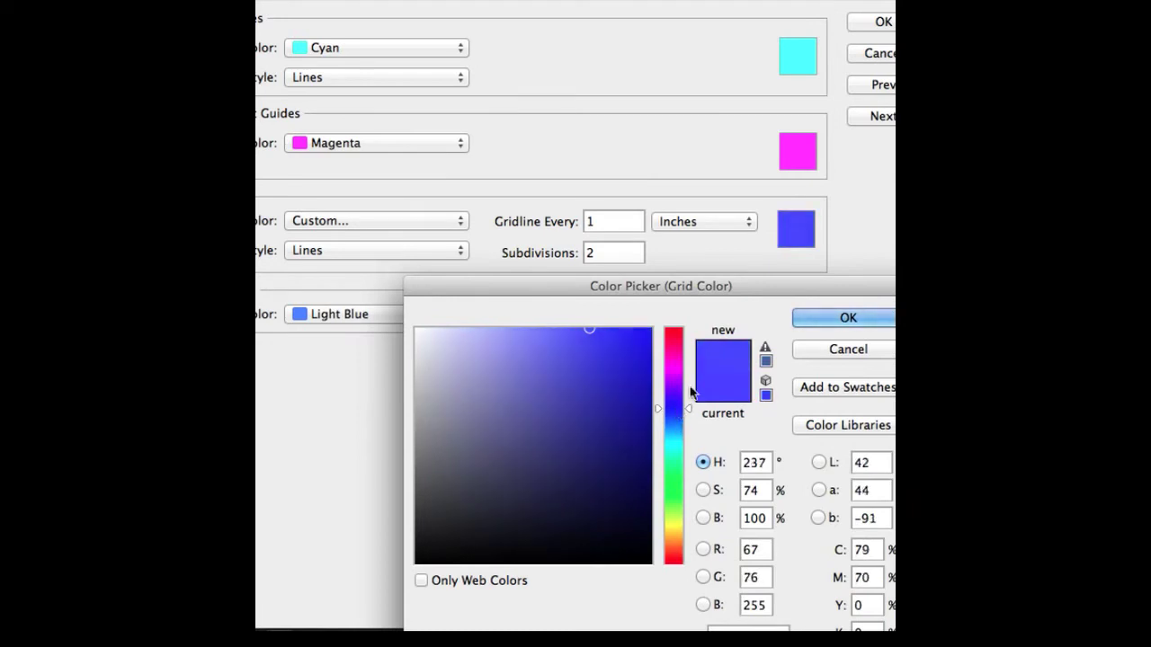
{"action": "left_click", "coordinate": [825, 349]}
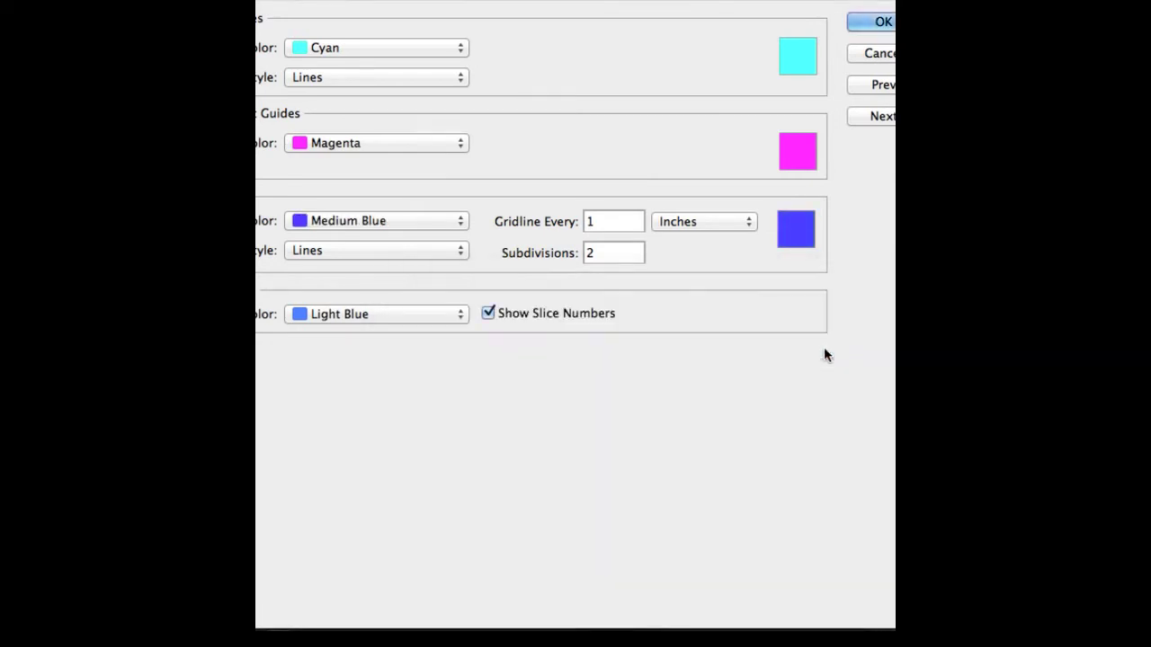
Apply the grid preferences and inspect the center of the bloom against the gridlines up close.
{"action": "left_click", "coordinate": [858, 24]}
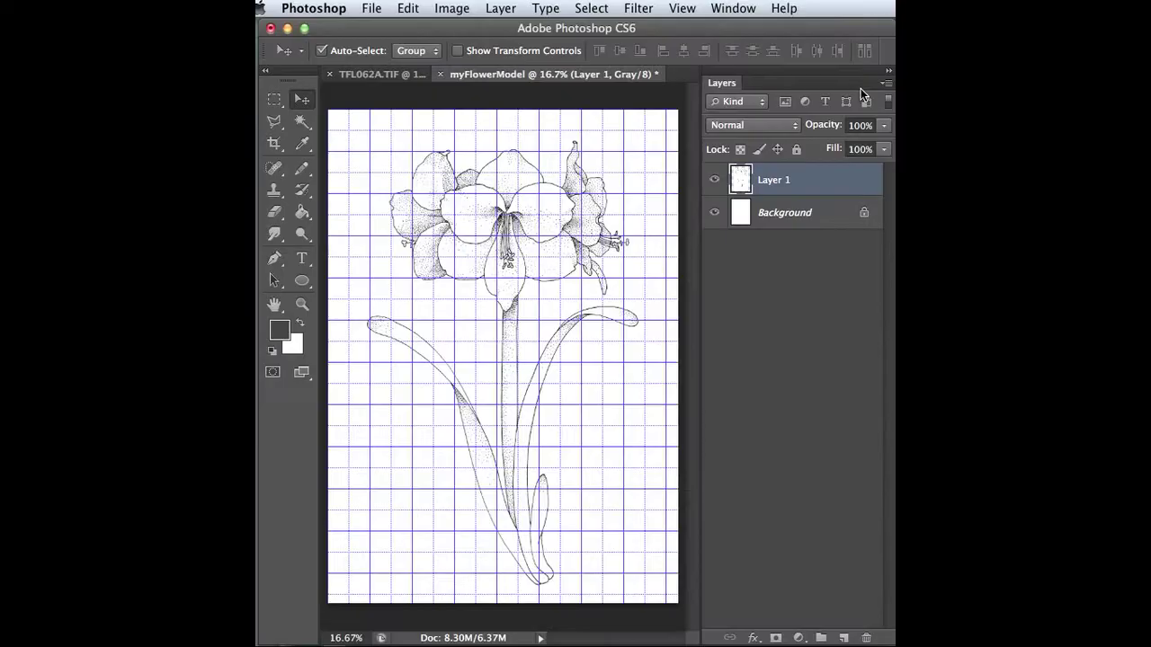
{"action": "key", "text": "super+equal"}
{"action": "key", "text": "super+equal"}
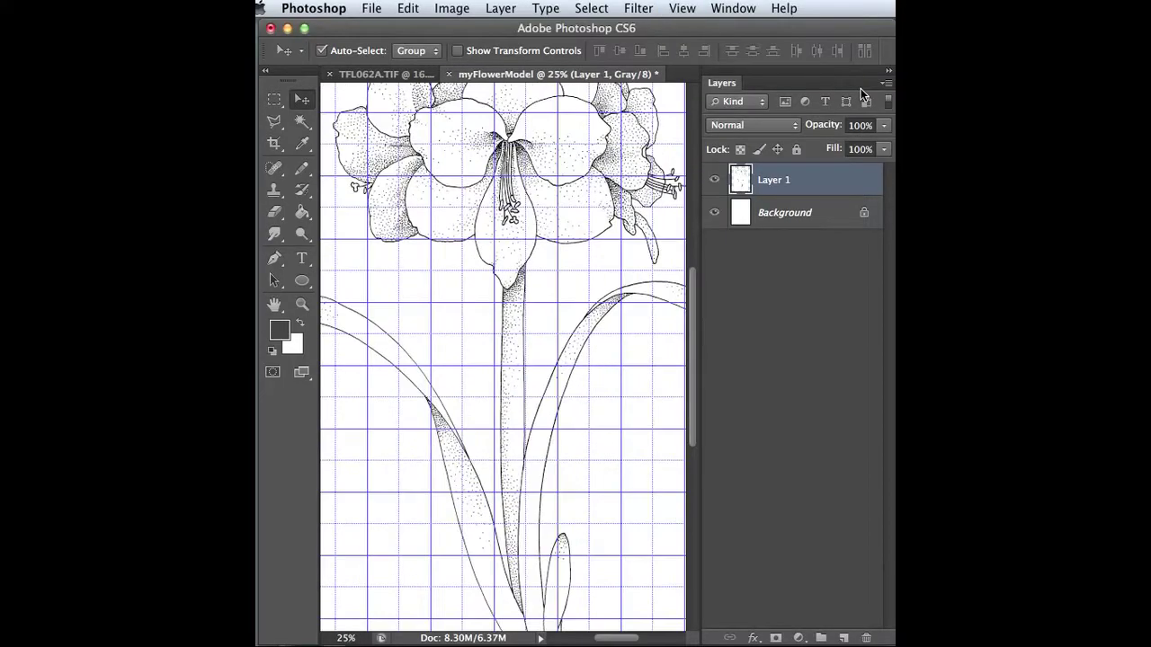
{"action": "key", "text": "super+equal"}
{"action": "key", "text": "super+equal"}
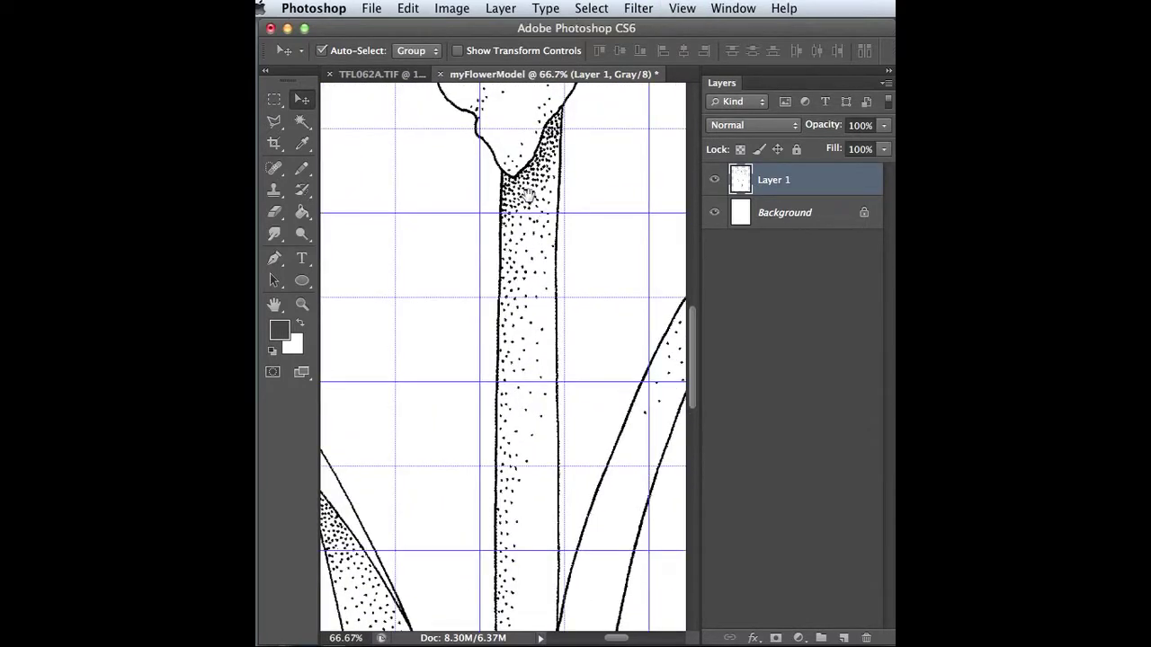
{"action": "left_click_drag", "start_coordinate": [527, 195], "coordinate": [506, 646]}
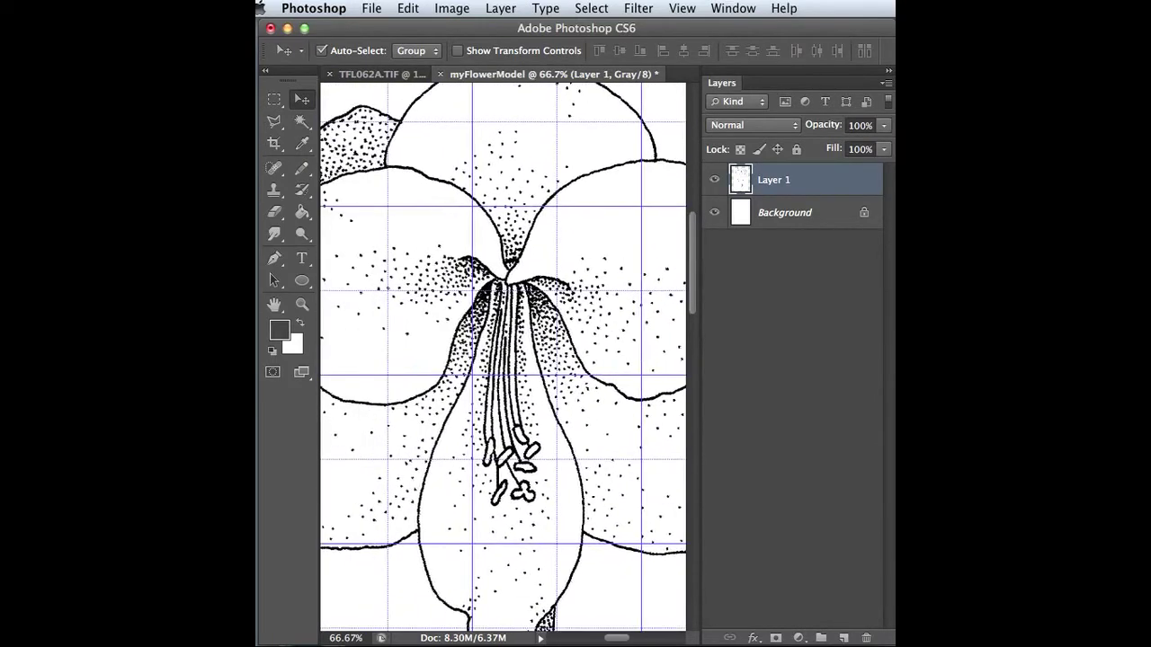
{"action": "left_click", "coordinate": [681, 8]}
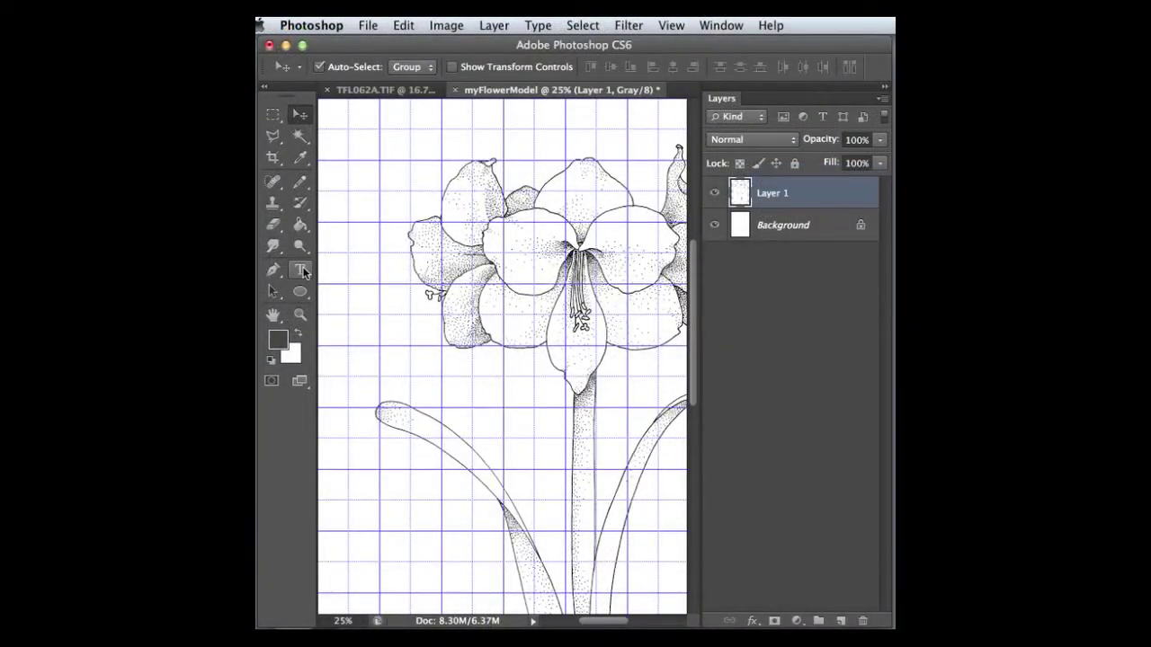
Set up the Type tool with Arial Regular at 24 pt, Smooth anti-aliasing and left alignment.
{"action": "left_click", "coordinate": [303, 272]}
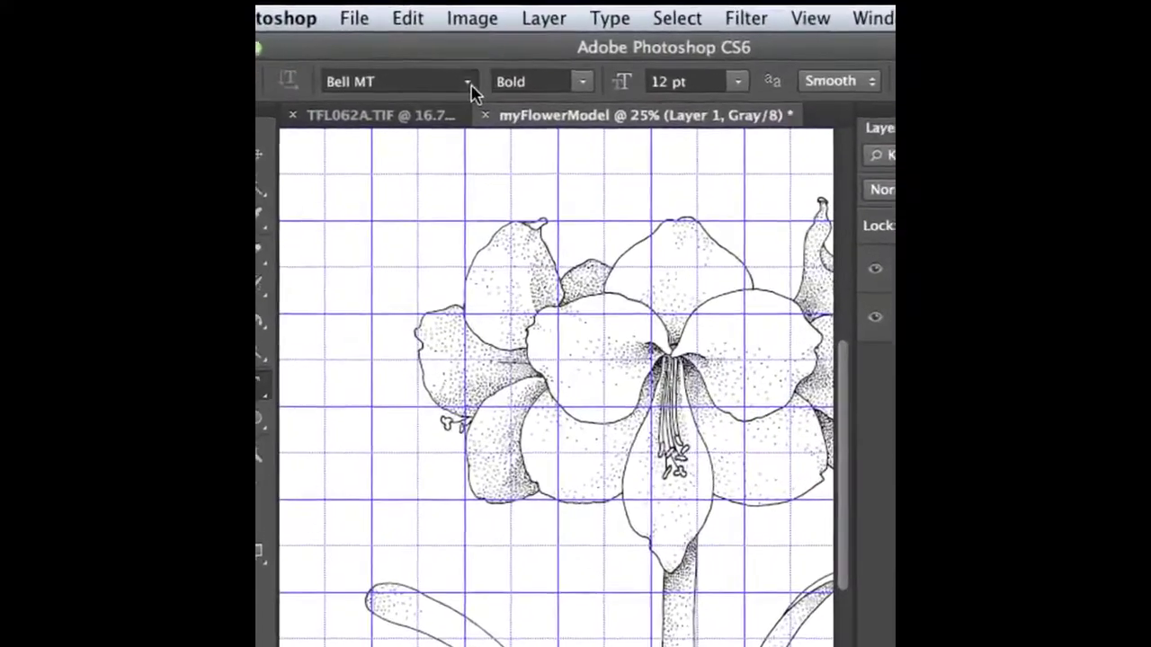
{"action": "left_click", "coordinate": [471, 89]}
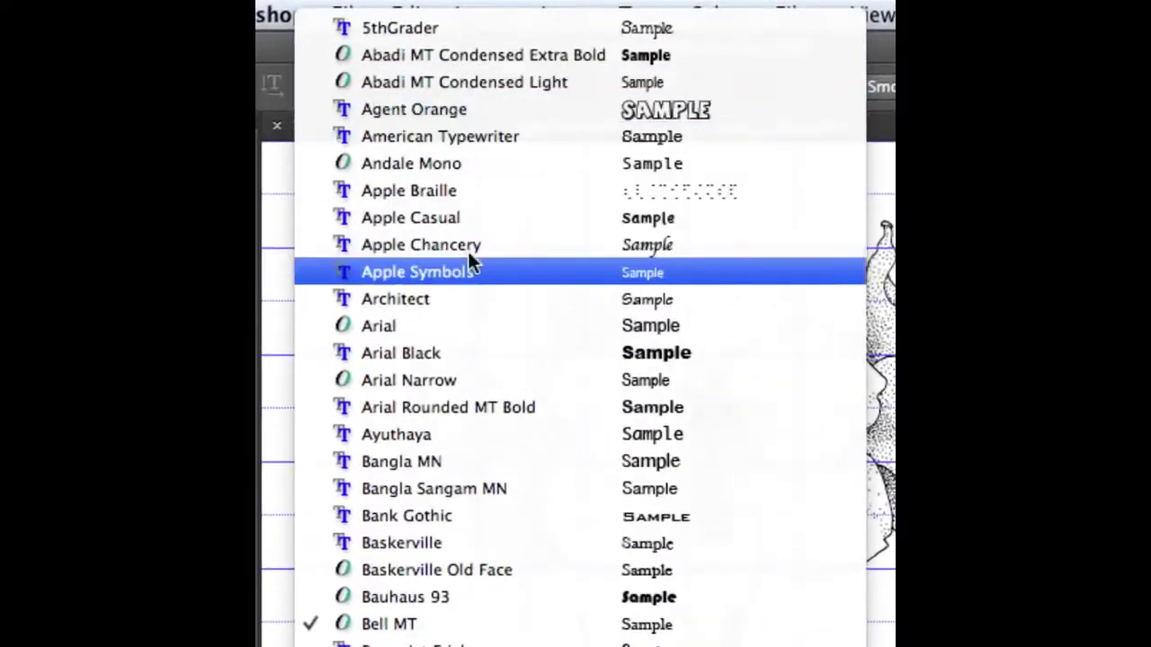
{"action": "left_click", "coordinate": [469, 325]}
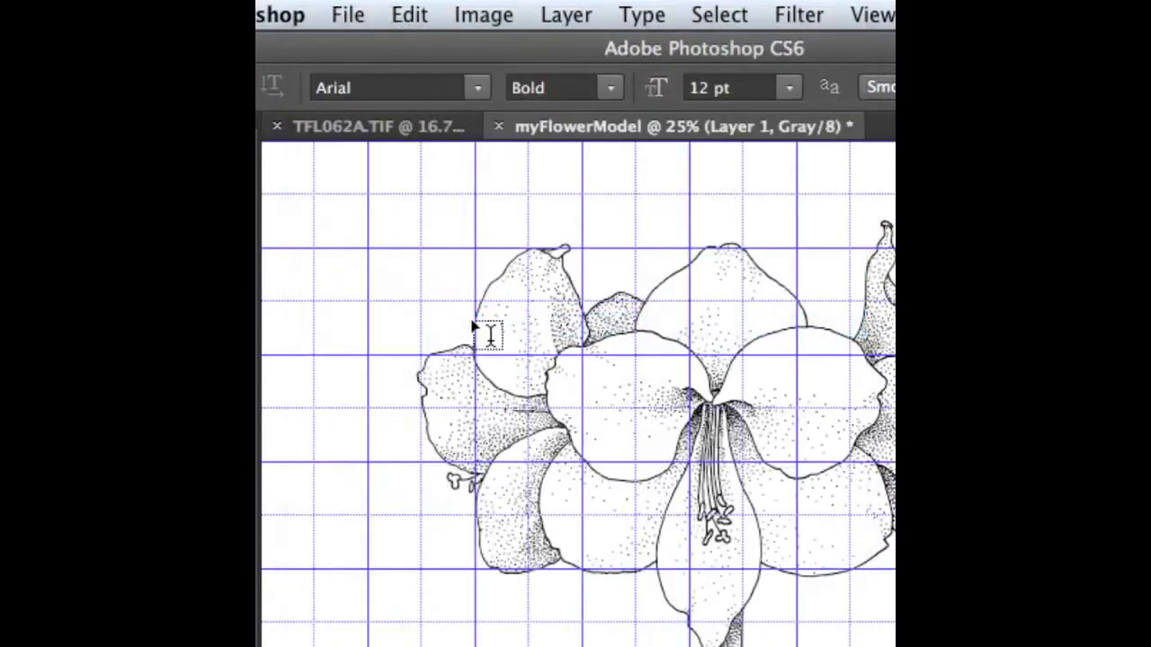
{"action": "left_click", "coordinate": [606, 86]}
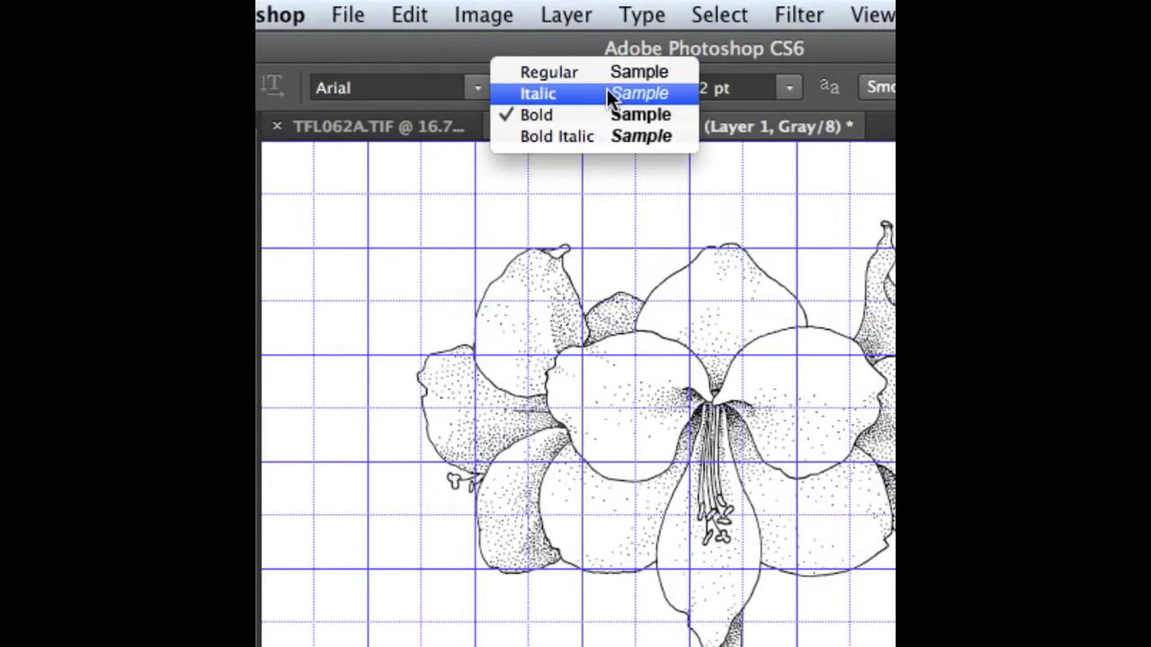
{"action": "left_click", "coordinate": [588, 72]}
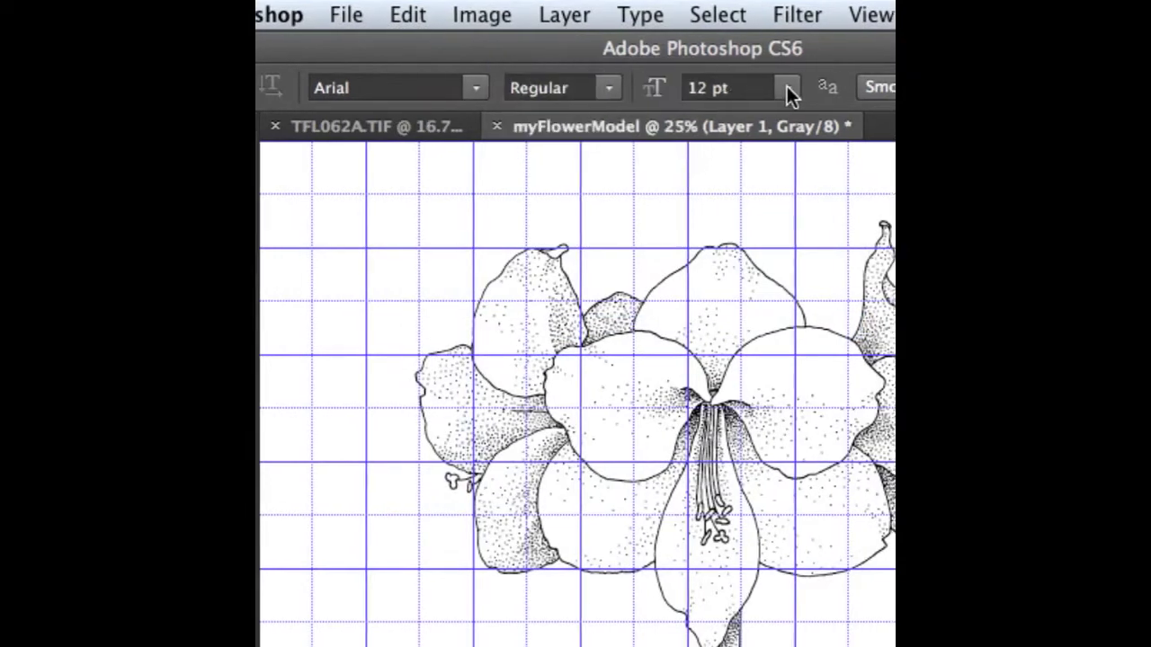
{"action": "left_click", "coordinate": [788, 87]}
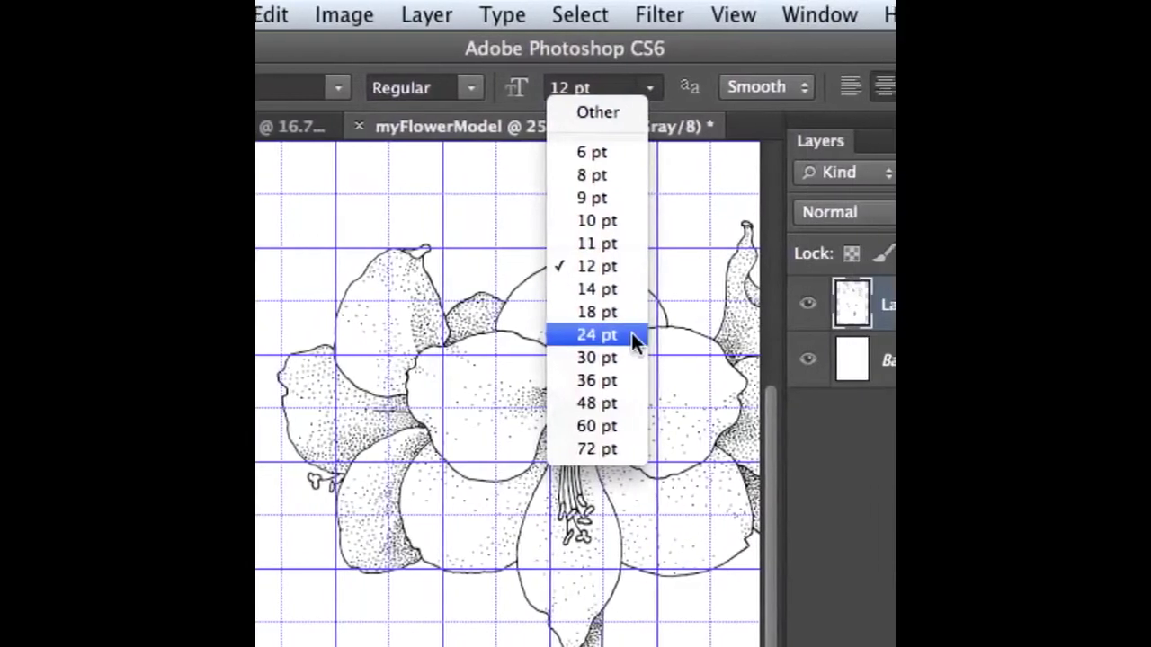
{"action": "left_click", "coordinate": [692, 334]}
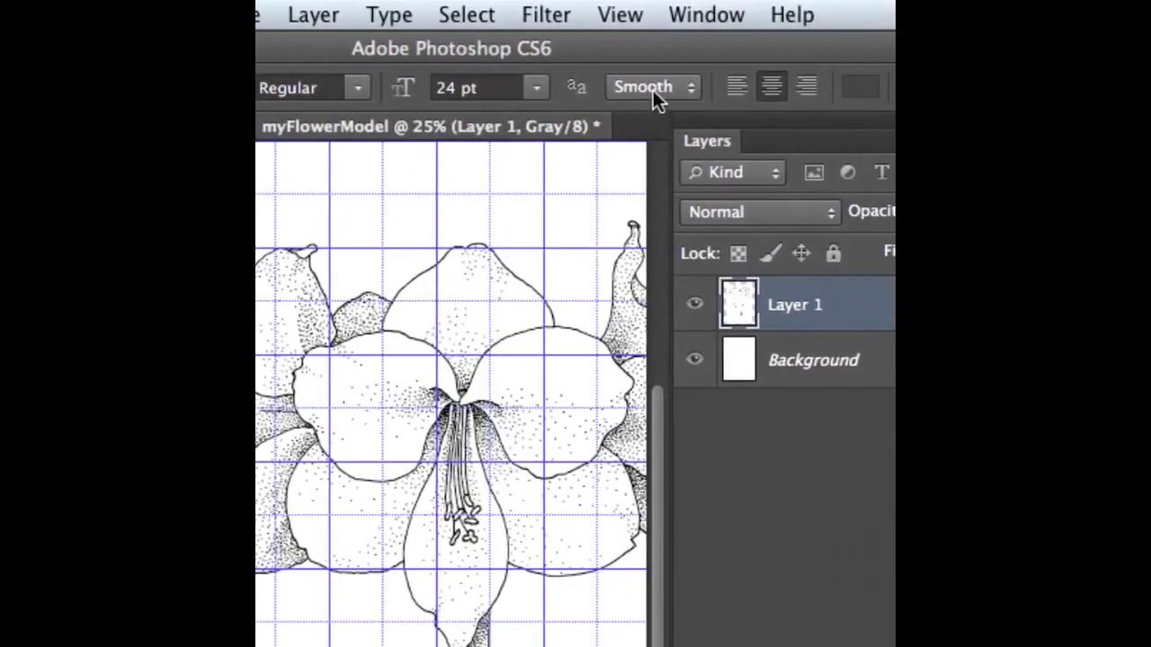
{"action": "left_click", "coordinate": [681, 90]}
{"action": "left_click", "coordinate": [653, 90]}
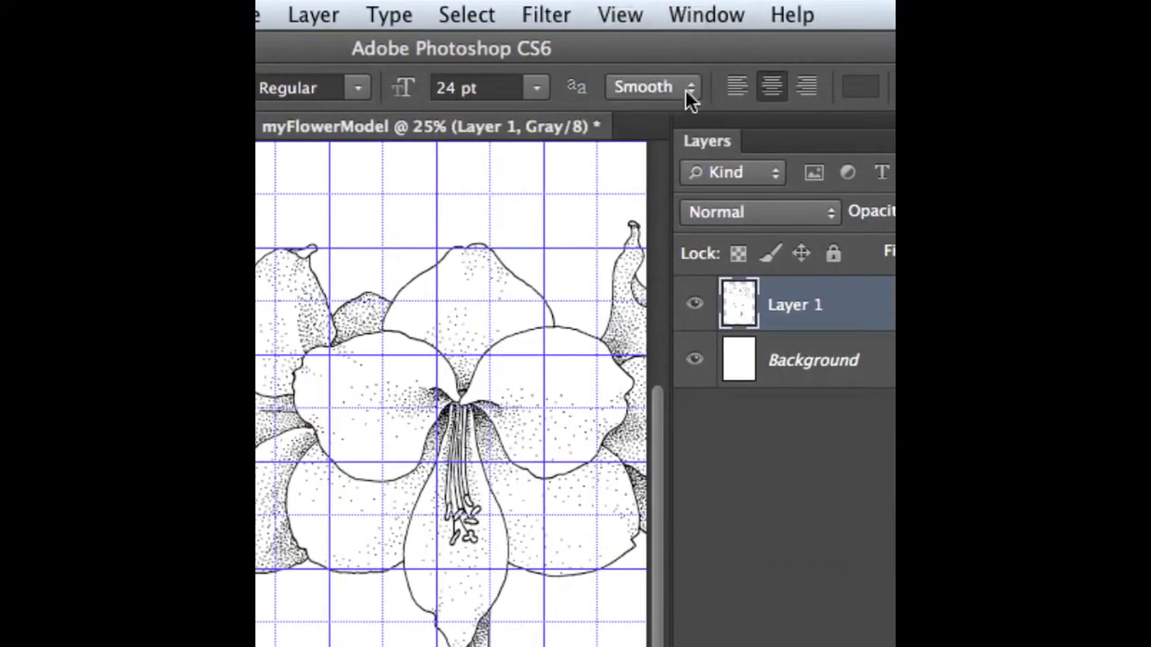
{"action": "left_click", "coordinate": [742, 93]}
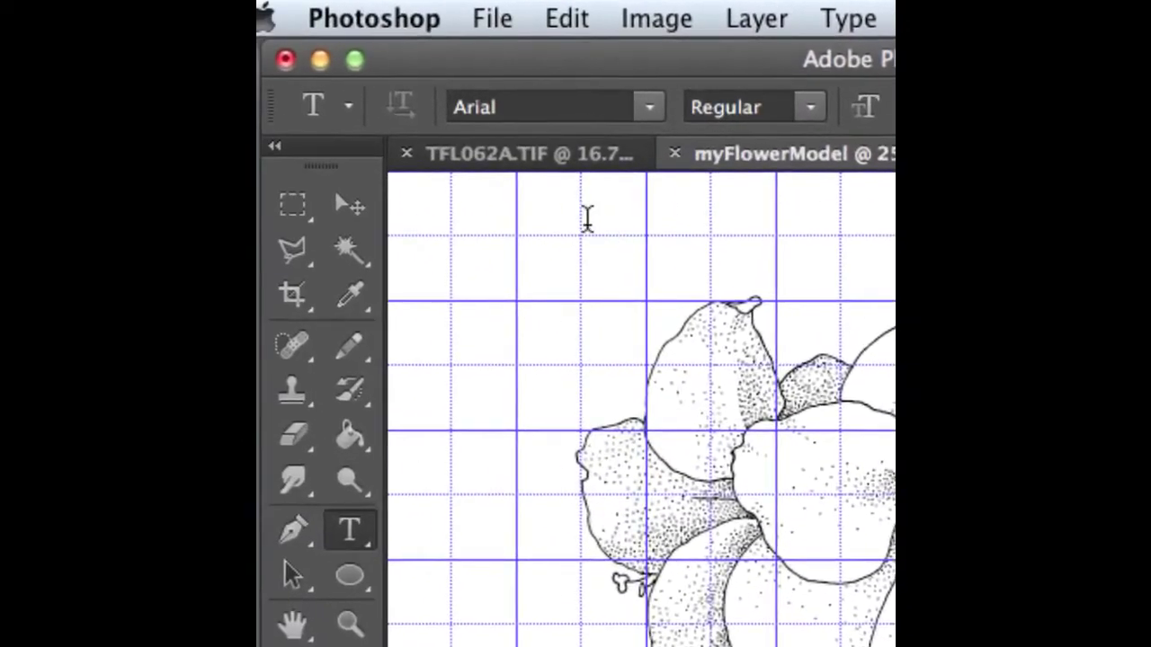
Add the text ABCDEFGH above the flower and move it toward the page's upper-left corner.
{"action": "left_click", "coordinate": [586, 219]}
{"action": "type", "text": "A"}
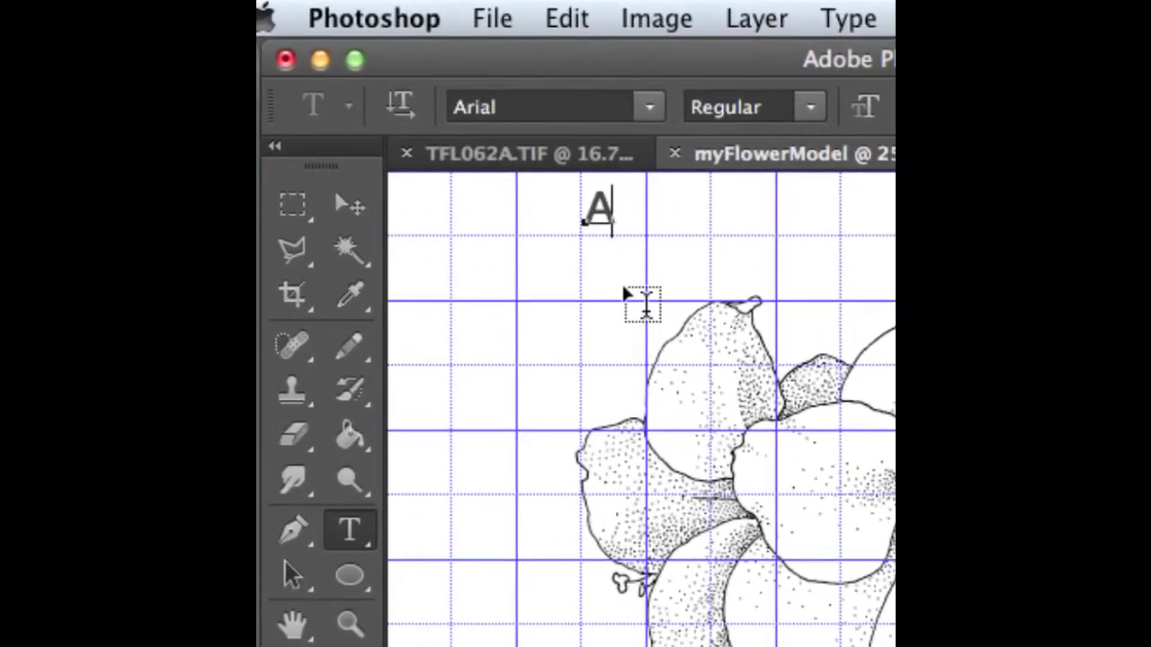
{"action": "type", "text": "BCD"}
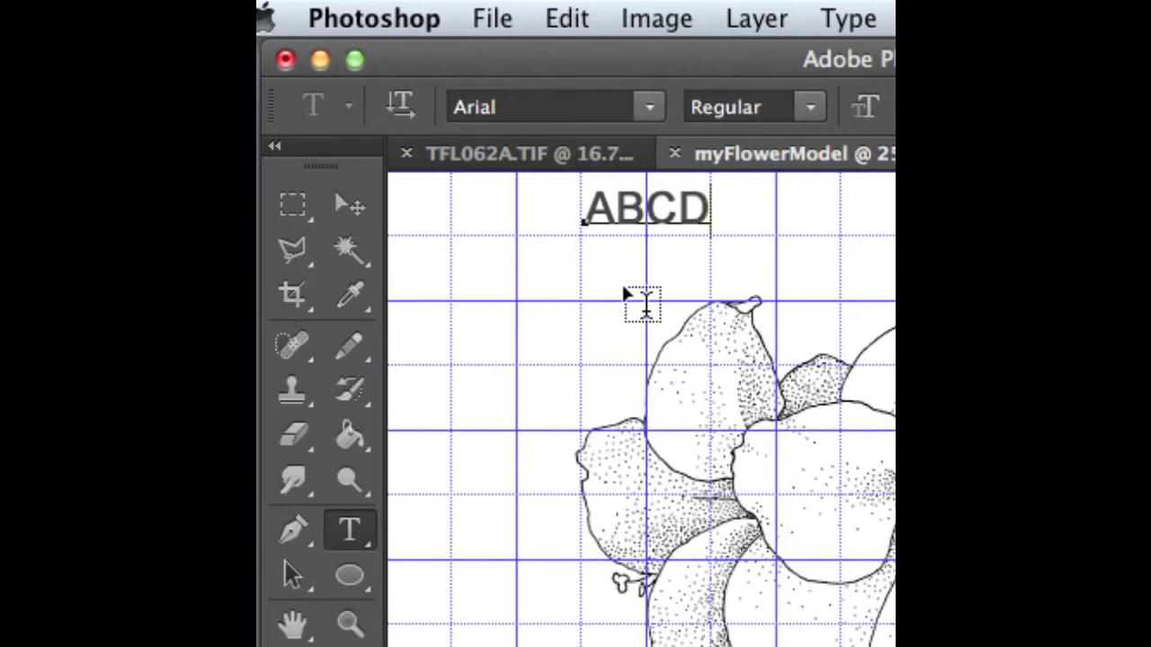
{"action": "type", "text": "EFGH"}
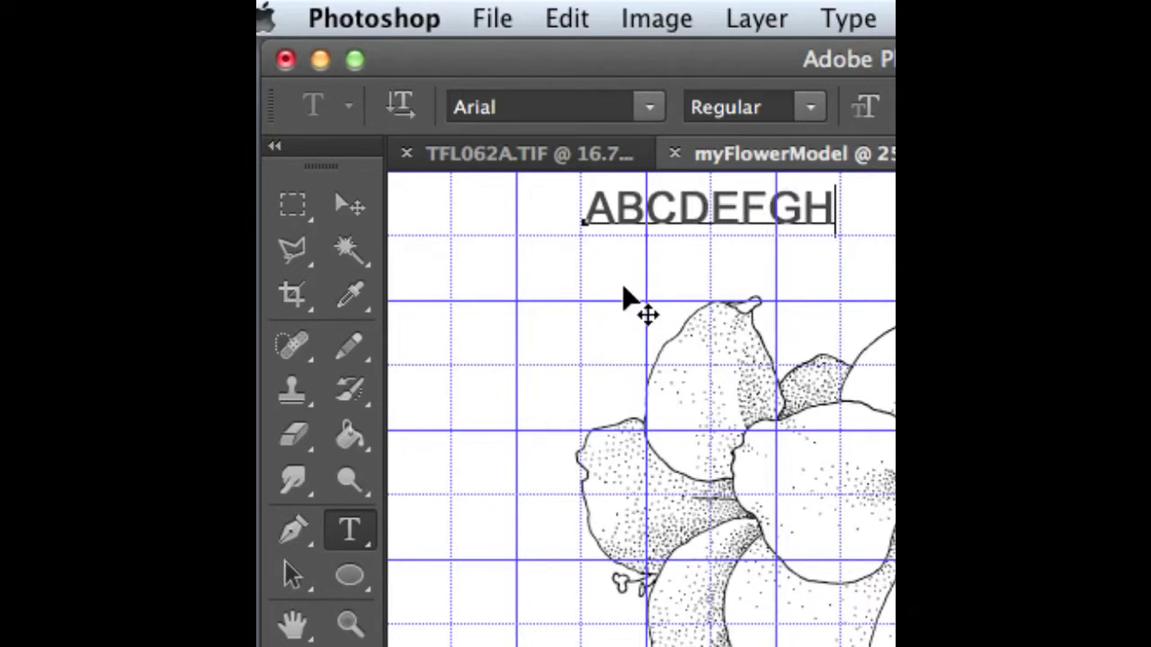
{"action": "left_click", "coordinate": [345, 218]}
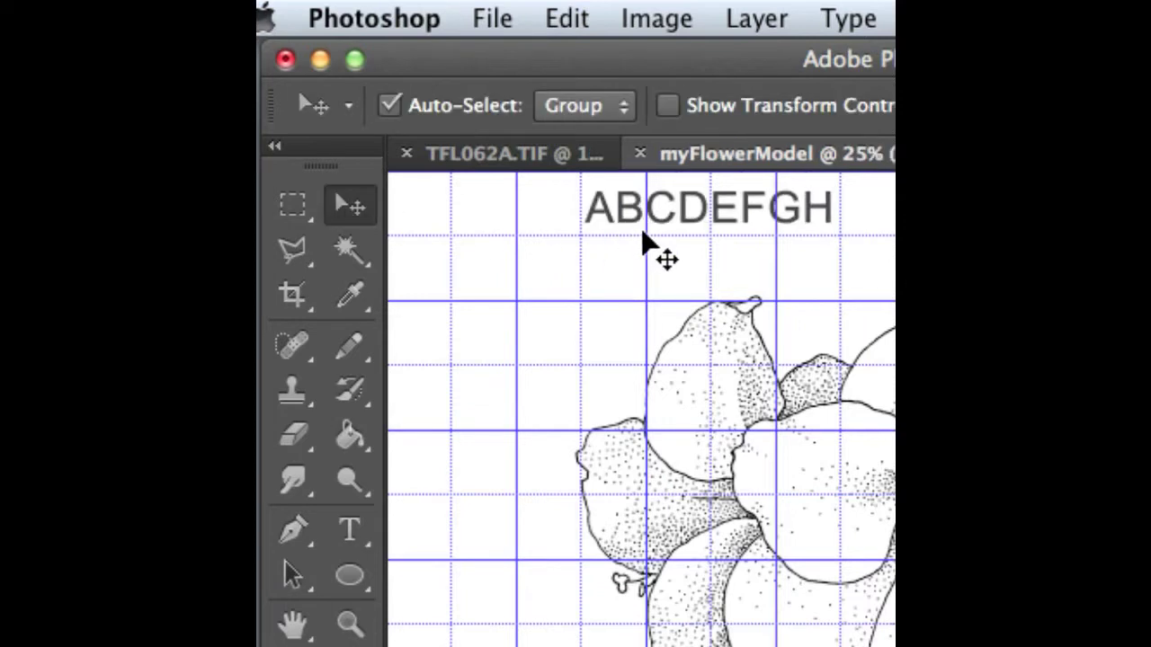
{"action": "left_click_drag", "start_coordinate": [660, 235], "coordinate": [514, 249]}
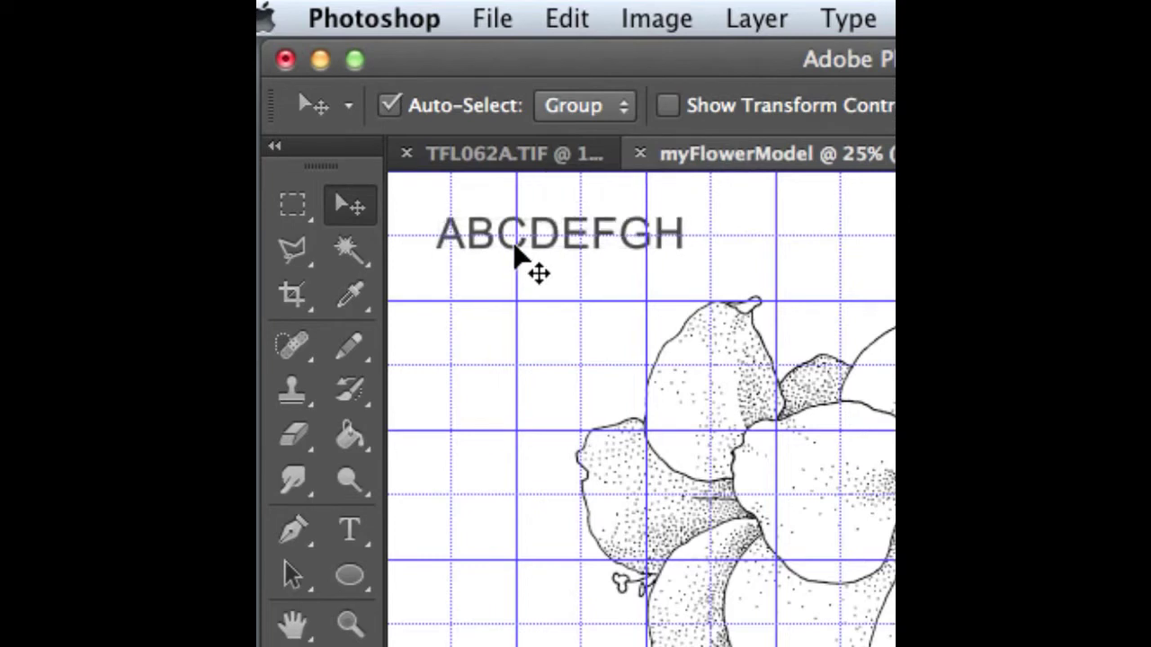
Insert spaces between the letters A, B, C, D and E in the top row so they line up with the grid columns.
{"action": "left_click", "coordinate": [359, 526]}
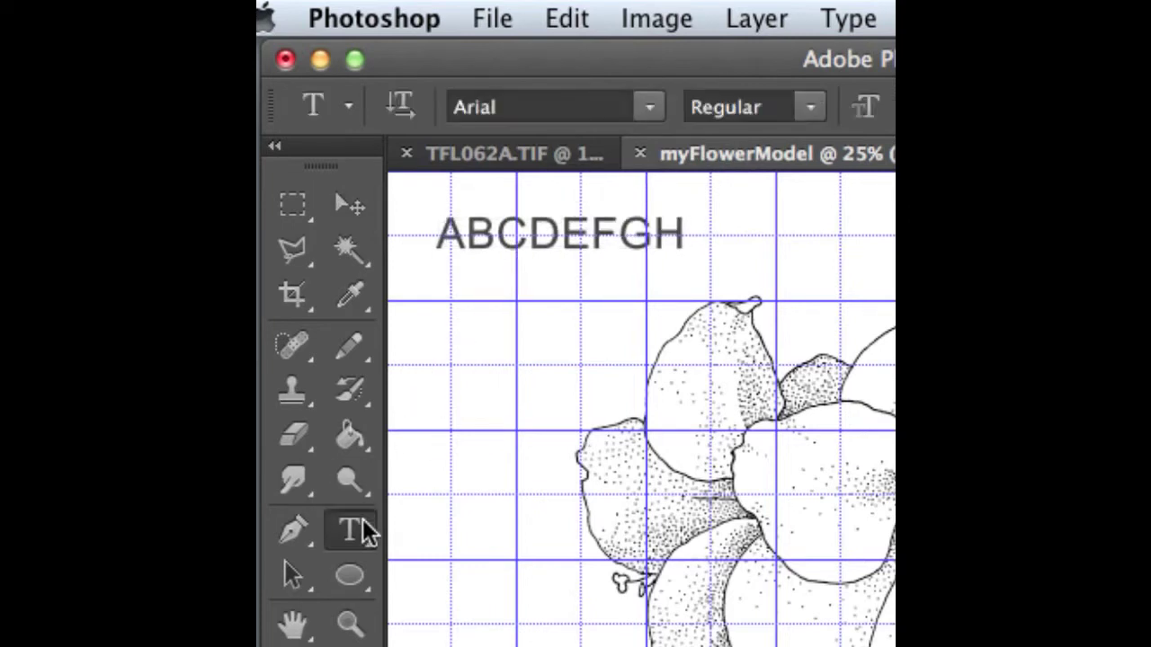
{"action": "left_click", "coordinate": [465, 233]}
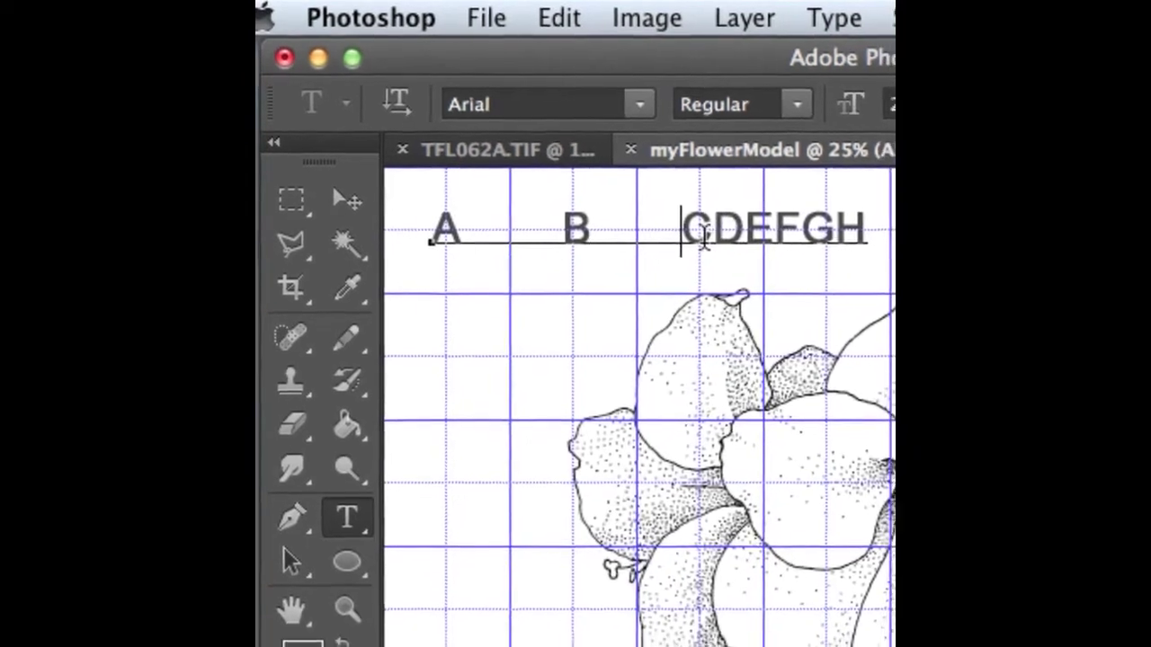
{"action": "key", "text": "Right"}
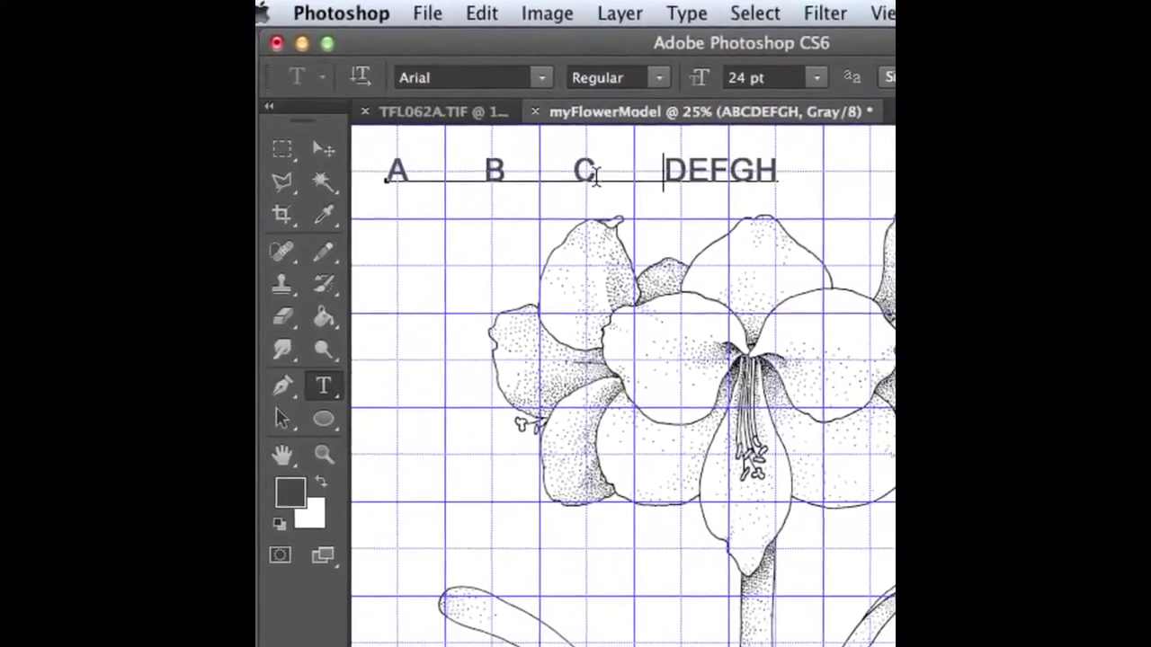
{"action": "key", "text": "Right"}
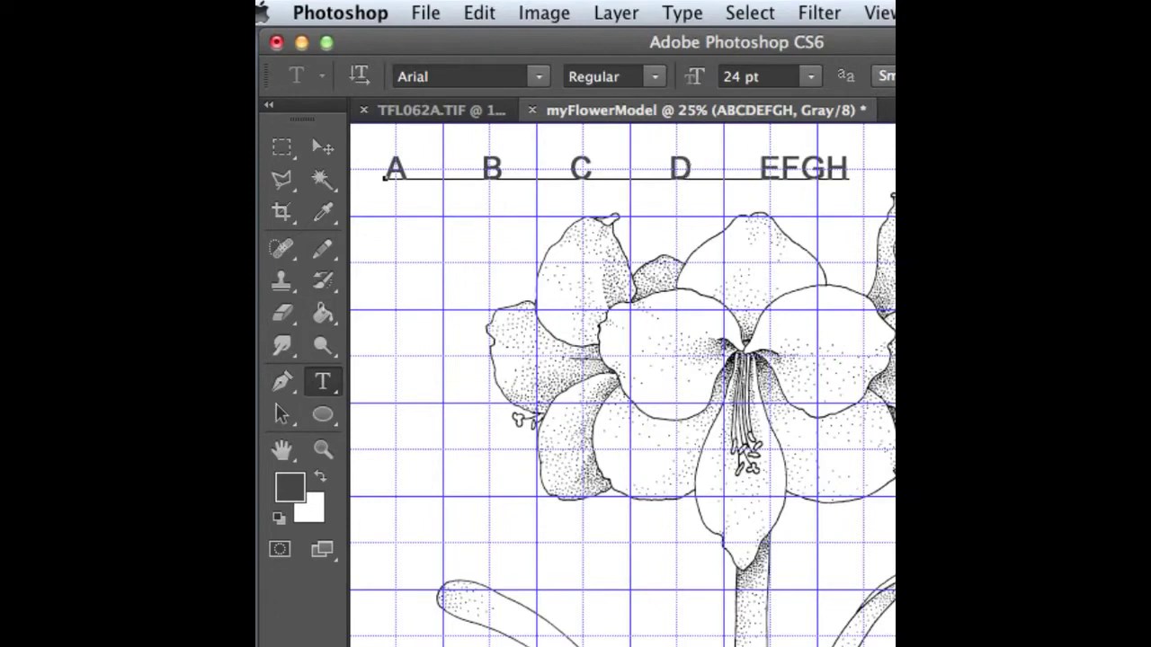
Insert spaces between E and F in the top letter row to shift F into the next grid column.
{"action": "scroll", "coordinate": [622, 384], "scroll_direction": "right", "scroll_amount": 5}
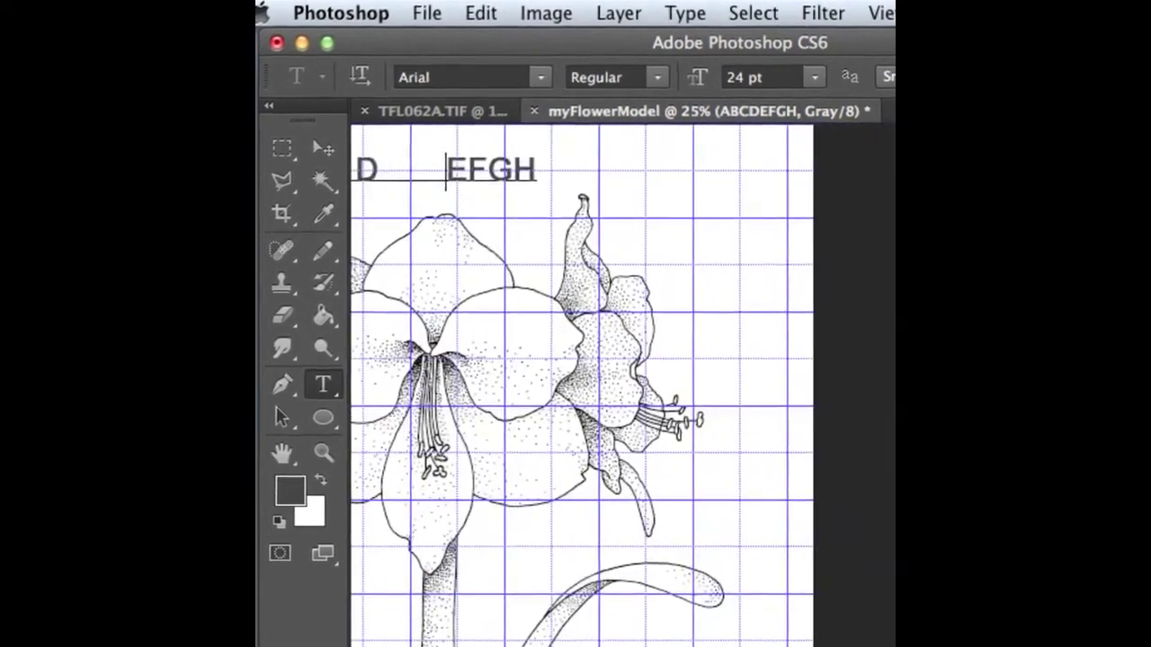
{"action": "scroll", "coordinate": [622, 384], "scroll_direction": "left", "scroll_amount": 2}
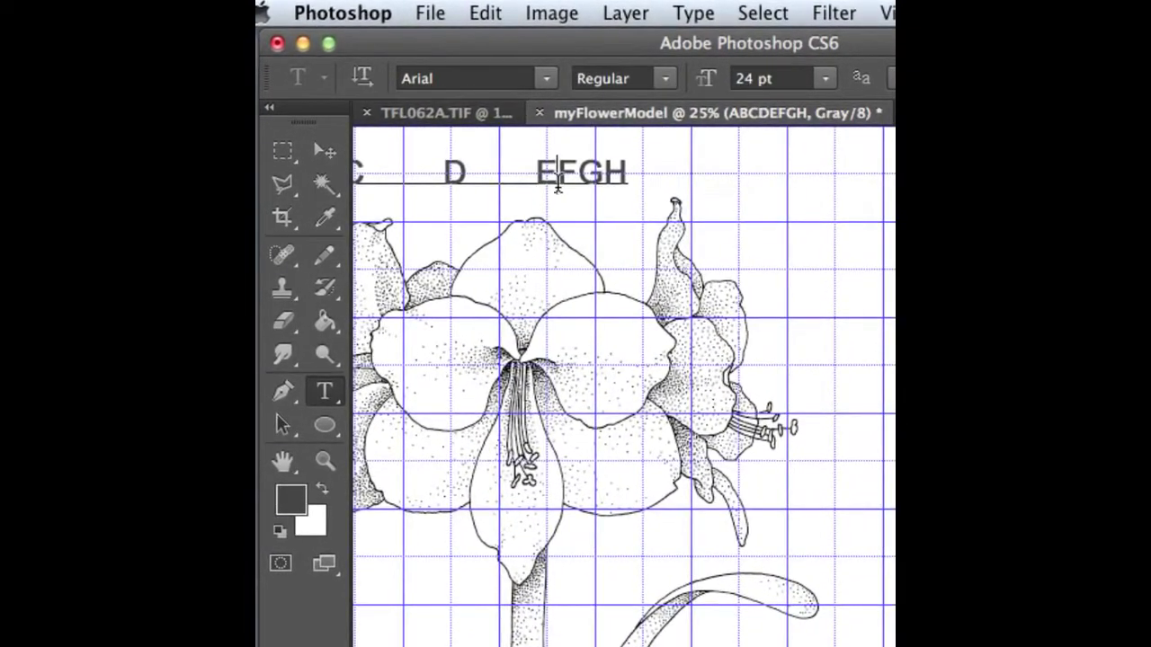
{"action": "key", "text": "alt+Right"}
{"action": "key", "text": "alt+Right"}
{"action": "key", "text": "alt+Right"}
{"action": "key", "text": "alt+Right"}
{"action": "key", "text": "alt+Right"}
{"action": "key", "text": "alt+Right"}
{"action": "key", "text": "alt+Right"}
{"action": "key", "text": "alt+Right"}
{"action": "key", "text": "alt+Right"}
{"action": "key", "text": "alt+Right"}
{"action": "key", "text": "alt+Right"}
{"action": "key", "text": "alt+Right"}
{"action": "key", "text": "alt+Right"}
{"action": "key", "text": "alt+Right"}
{"action": "key", "text": "alt+Right"}
{"action": "key", "text": "alt+Right"}
{"action": "key", "text": "alt+Right"}
{"action": "key", "text": "alt+Right"}
{"action": "key", "text": "alt+Right"}
{"action": "key", "text": "alt+Right"}
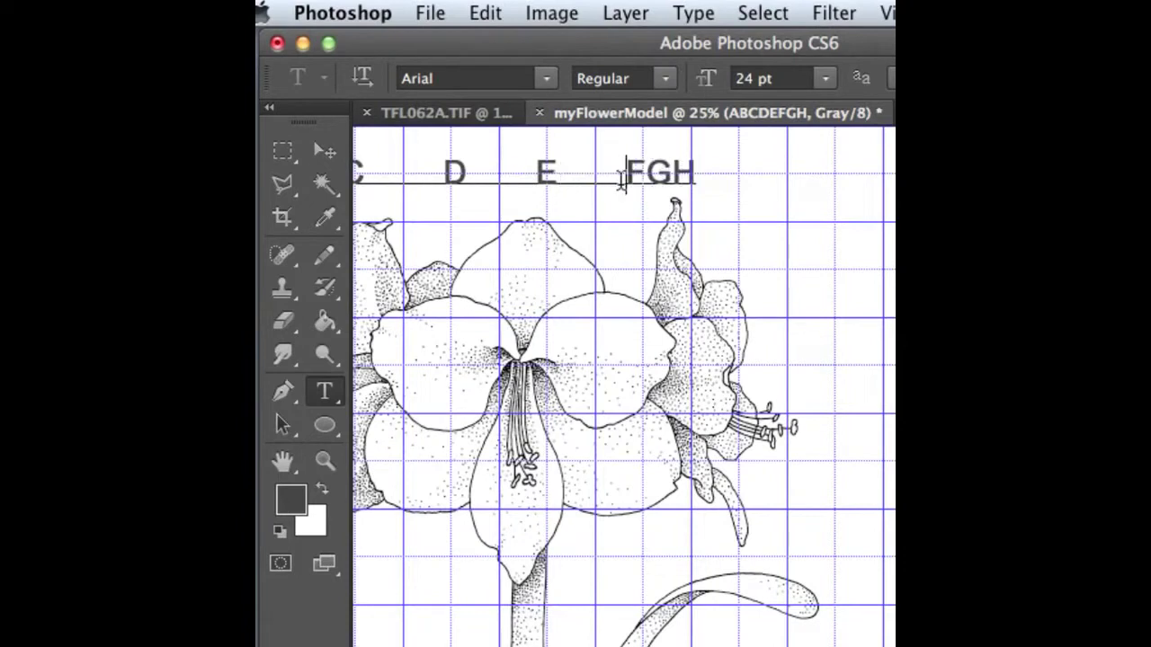
{"action": "key", "text": "alt+Right"}
{"action": "key", "text": "alt+Right"}
{"action": "key", "text": "alt+Right"}
{"action": "key", "text": "alt+Right"}
Insert spaces between F and G in the top letter row to shift G into its own grid column.
{"action": "left_click", "coordinate": [655, 177]}
{"action": "key", "text": "alt+Right"}
{"action": "key", "text": "alt+Right"}
{"action": "key", "text": "alt+Right"}
{"action": "key", "text": "alt+Right"}
{"action": "key", "text": "alt+Right"}
{"action": "key", "text": "alt+Right"}
{"action": "key", "text": "alt+Right"}
{"action": "key", "text": "alt+Right"}
{"action": "key", "text": "alt+Right"}
{"action": "key", "text": "alt+Right"}
{"action": "key", "text": "alt+Right"}
{"action": "key", "text": "alt+Right"}
{"action": "key", "text": "alt+Right"}
{"action": "key", "text": "alt+Right"}
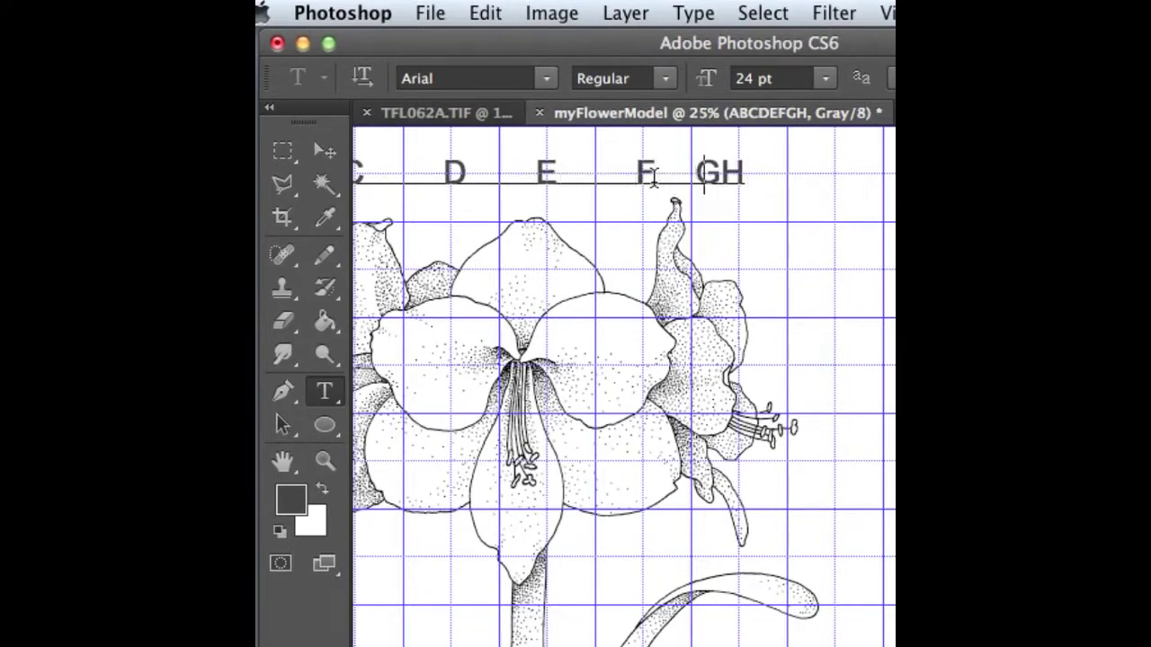
{"action": "key", "text": "alt+Right"}
{"action": "key", "text": "alt+Right"}
{"action": "key", "text": "alt+Right"}
{"action": "key", "text": "alt+Right"}
{"action": "key", "text": "alt+Right"}
{"action": "key", "text": "alt+Right"}
{"action": "key", "text": "alt+Right"}
{"action": "key", "text": "alt+Right"}
Insert spaces between G and H to place H in the last grid column, and finish editing the letter row.
{"action": "left_click", "coordinate": [752, 179]}
{"action": "key", "text": "alt+Right"}
{"action": "key", "text": "alt+Right"}
{"action": "key", "text": "alt+Right"}
{"action": "key", "text": "alt+Right"}
{"action": "key", "text": "alt+Right"}
{"action": "key", "text": "alt+Right"}
{"action": "key", "text": "alt+Right"}
{"action": "key", "text": "alt+Right"}
{"action": "key", "text": "alt+Right"}
{"action": "key", "text": "alt+Right"}
{"action": "key", "text": "alt+Right"}
{"action": "key", "text": "alt+Right"}
{"action": "key", "text": "alt+Right"}
{"action": "key", "text": "alt+Right"}
{"action": "key", "text": "alt+Right"}
{"action": "key", "text": "alt+Right"}
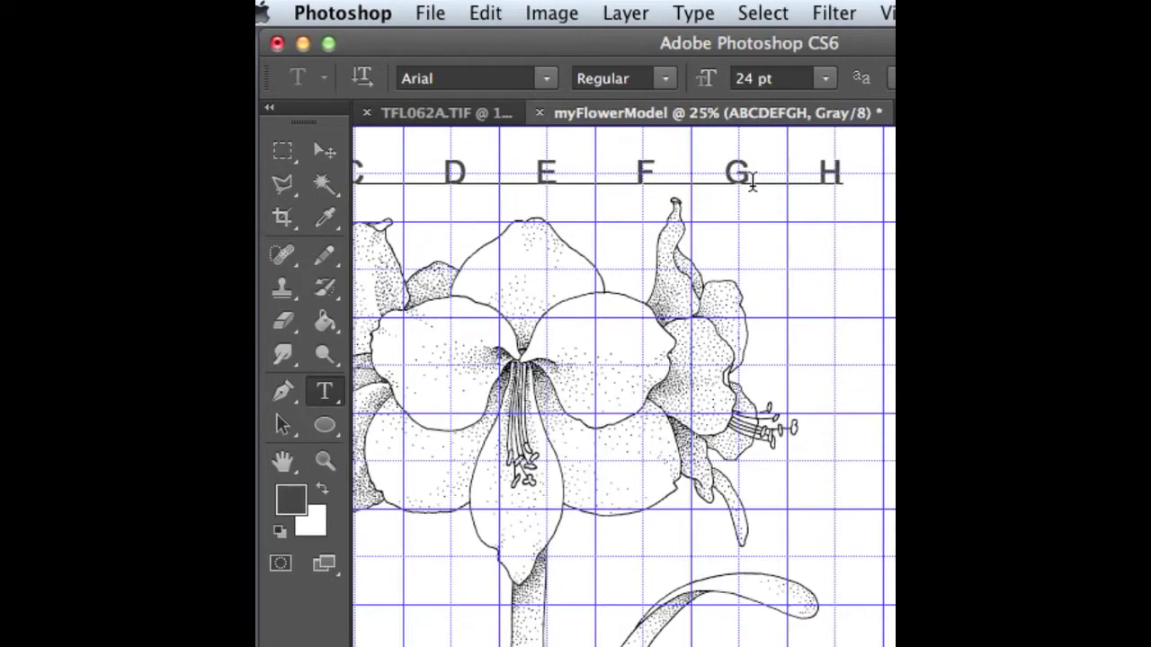
{"action": "left_click", "coordinate": [324, 151]}
Duplicate the letter row's text layer within myFlowerModel and move the copy to the bottom edge of the page.
{"action": "key", "text": "super+minus"}
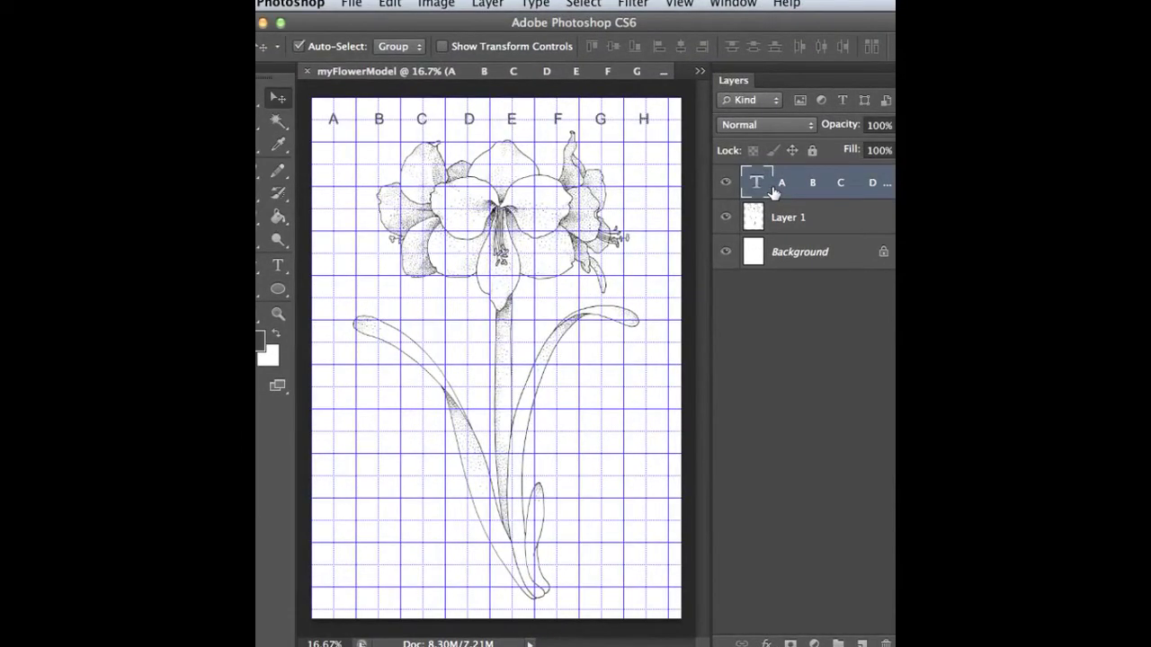
{"action": "left_click", "coordinate": [495, 6]}
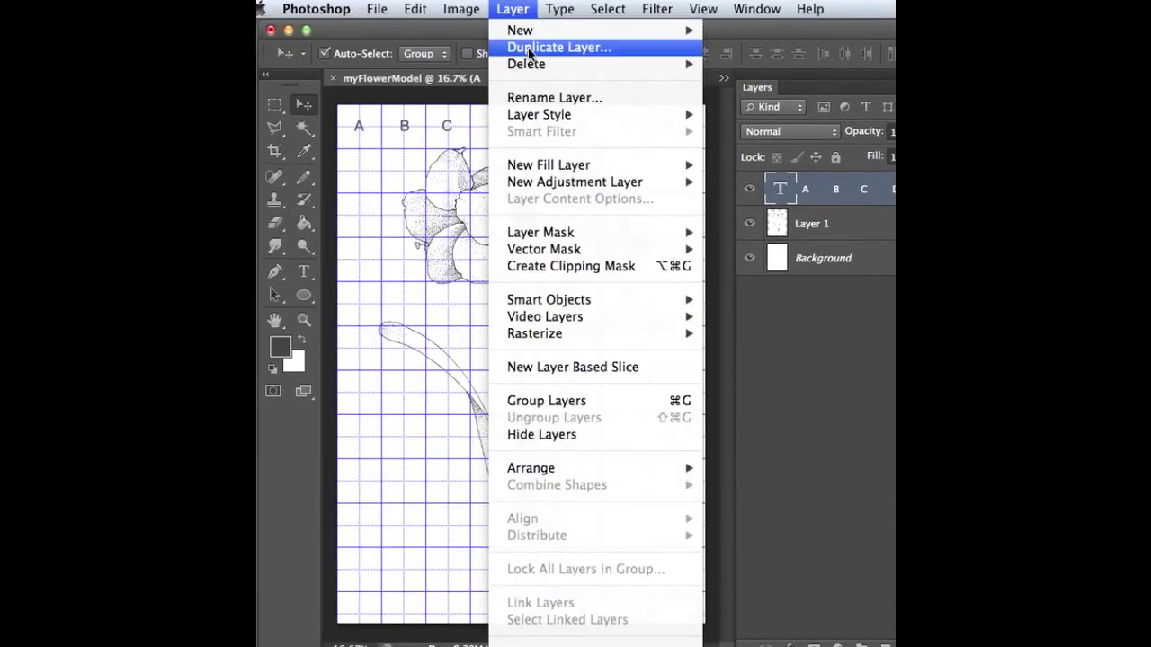
{"action": "left_click", "coordinate": [528, 49]}
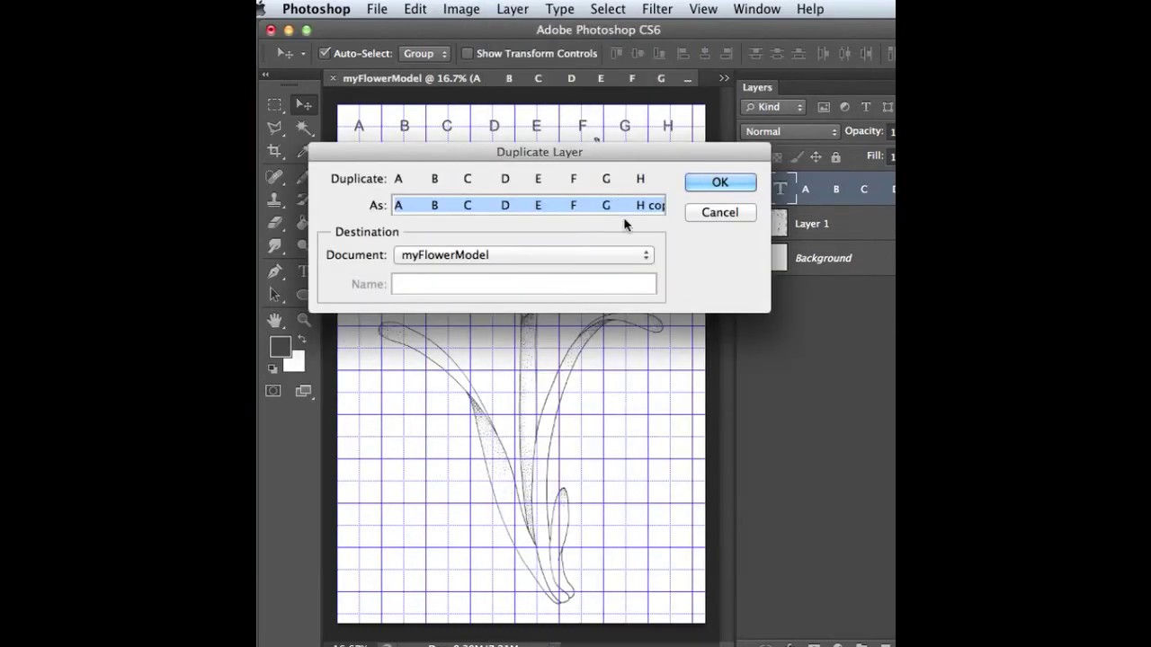
{"action": "left_click", "coordinate": [698, 187]}
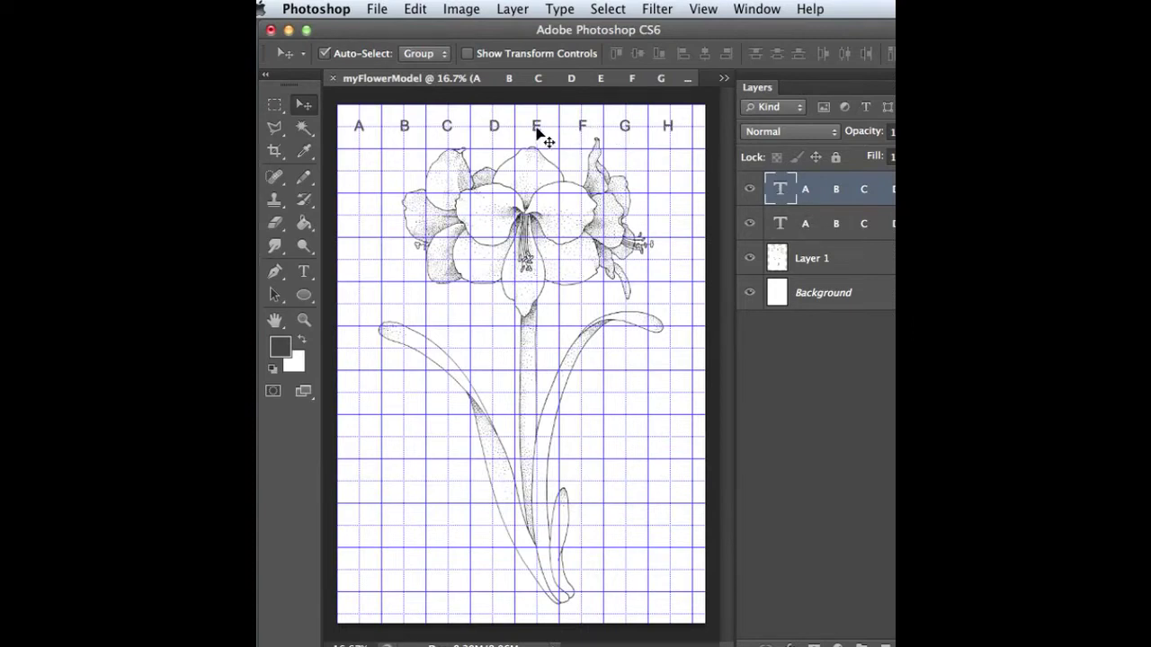
{"action": "left_click_drag", "start_coordinate": [538, 135], "coordinate": [536, 618]}
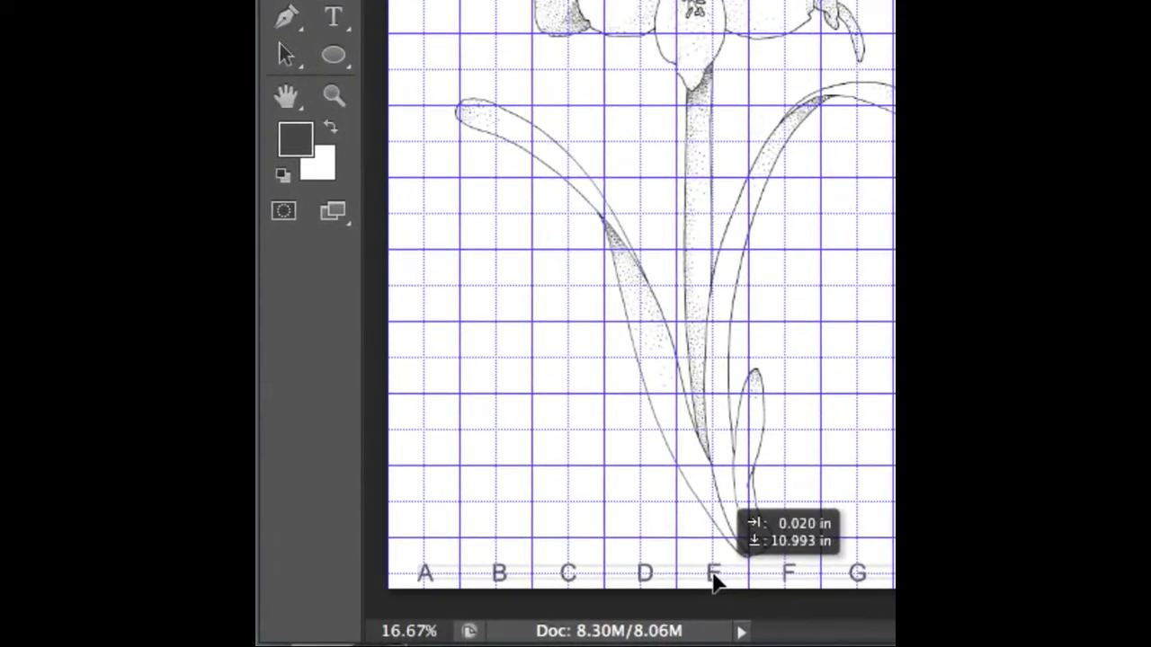
{"action": "left_click_drag", "start_coordinate": [714, 582], "coordinate": [715, 581]}
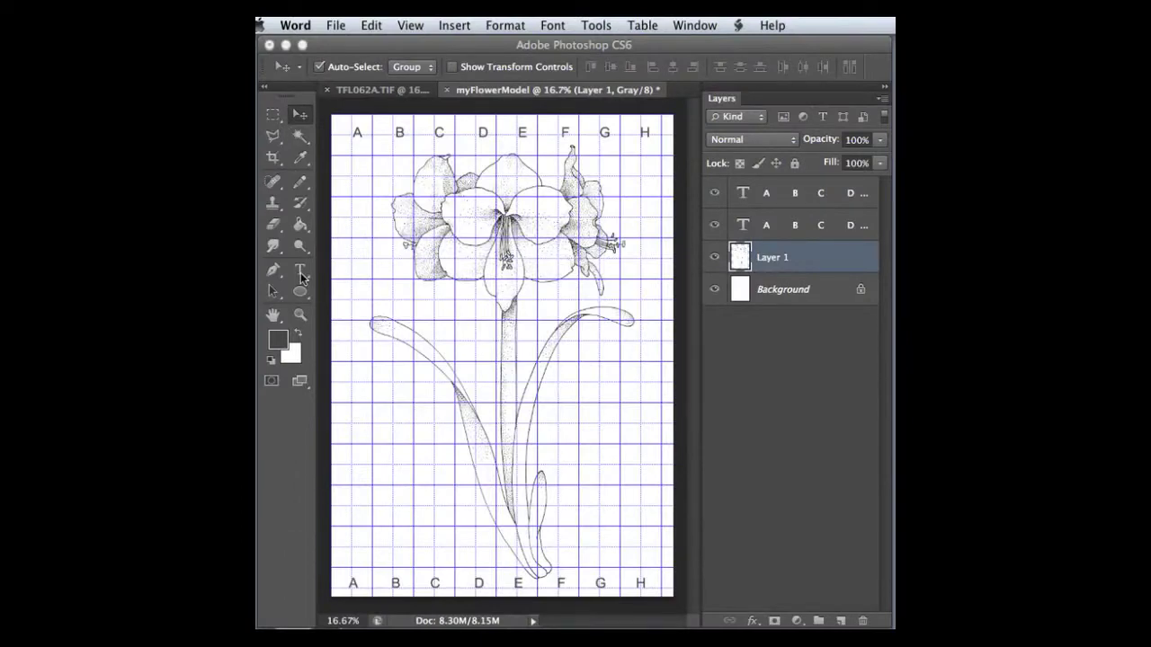
Add the numbers 2 to 11, one per line, below the top A and center them on that column's dotted gridline.
{"action": "left_click", "coordinate": [301, 275]}
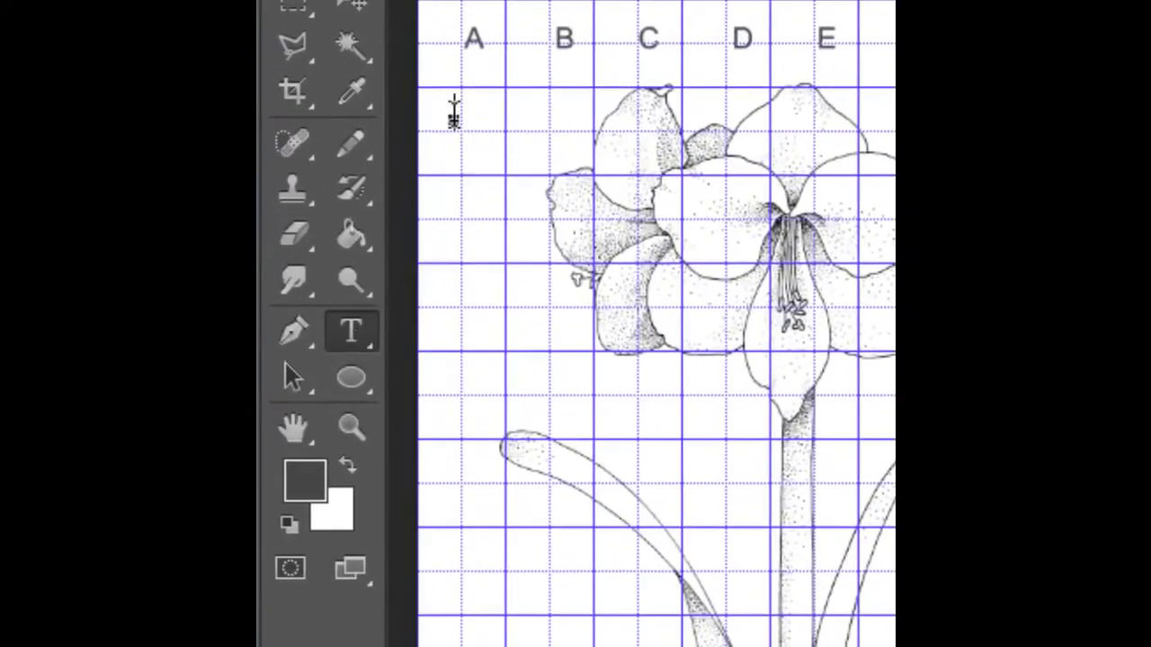
{"action": "left_click", "coordinate": [454, 112]}
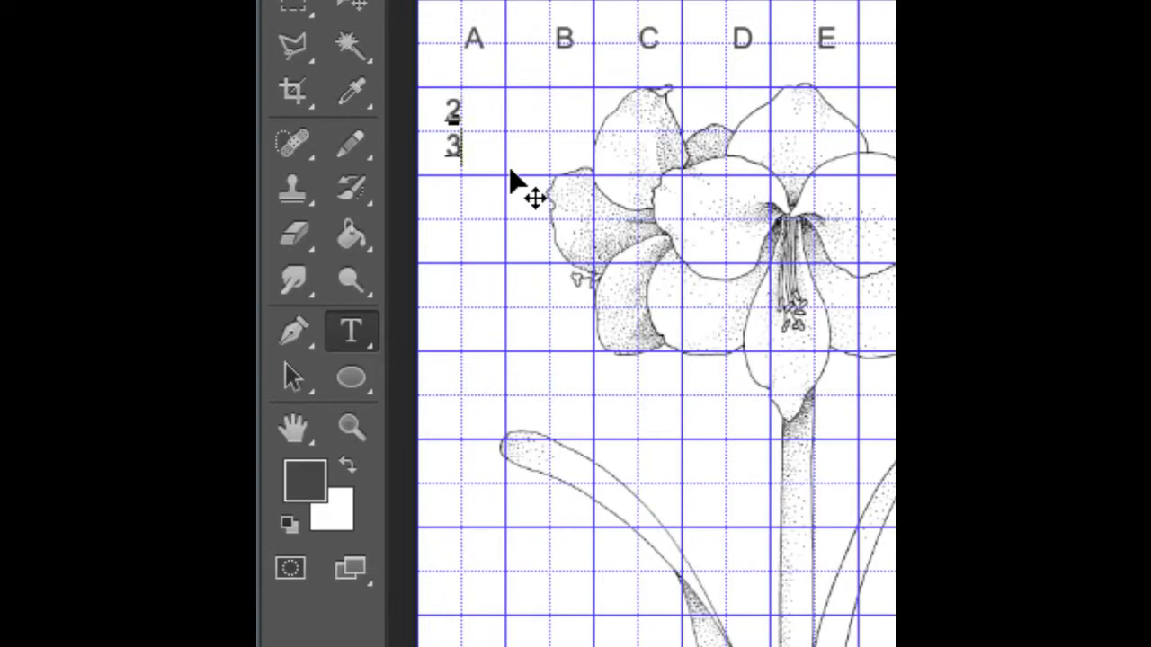
{"action": "type", "text": "2 3 4 5"}
{"action": "key", "text": "Return"}
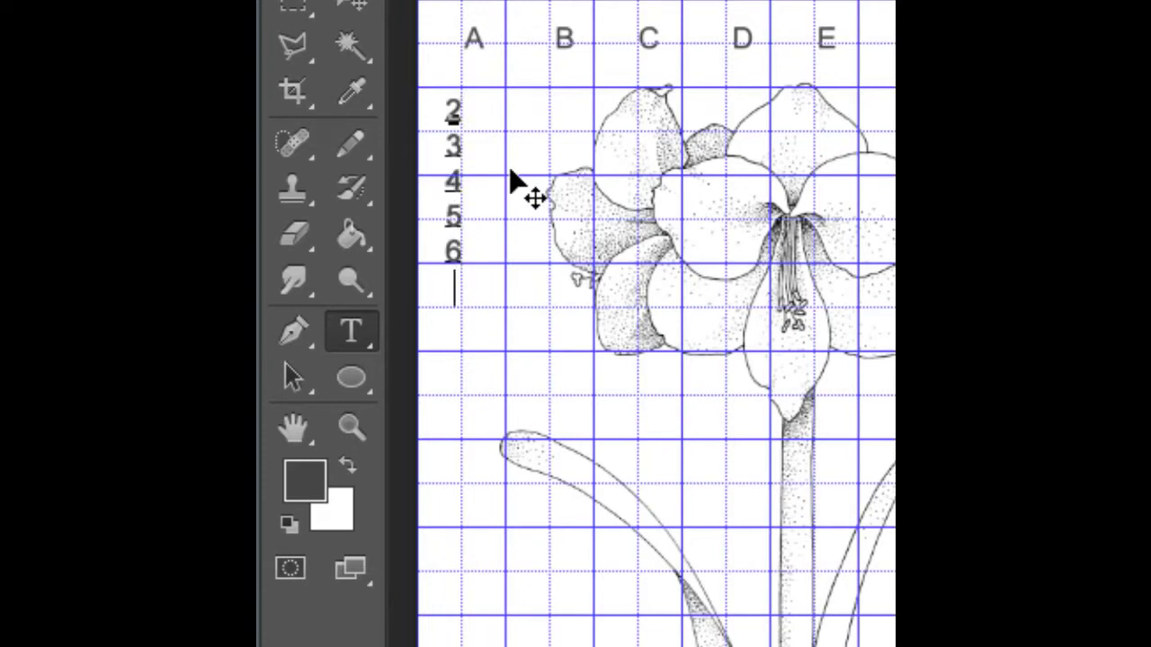
{"action": "type", "text": "8"}
{"action": "key", "text": "Return"}
{"action": "type", "text": "9 1"}
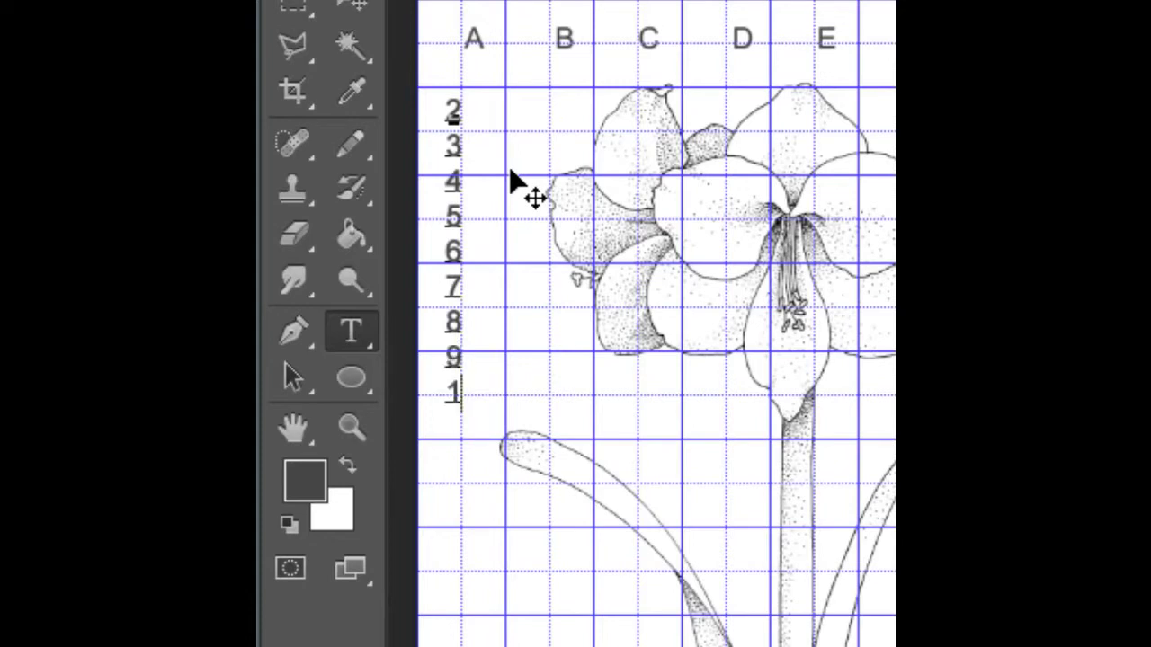
{"action": "type", "text": "0 "}
{"action": "type", "text": "11"}
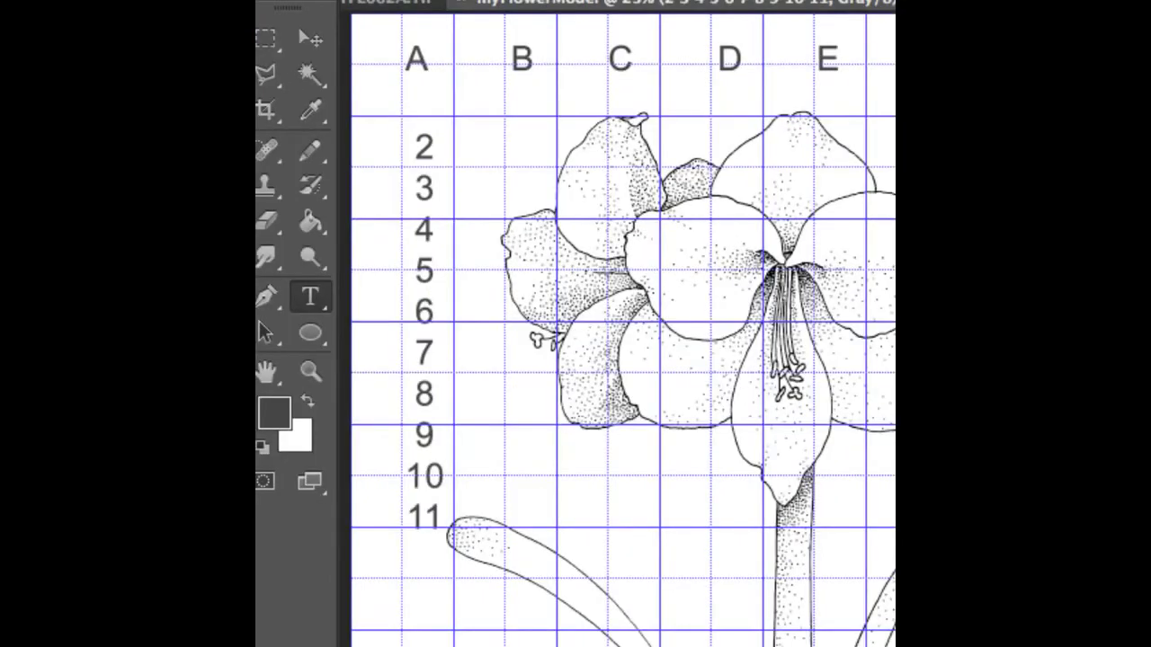
{"action": "left_click", "coordinate": [310, 37]}
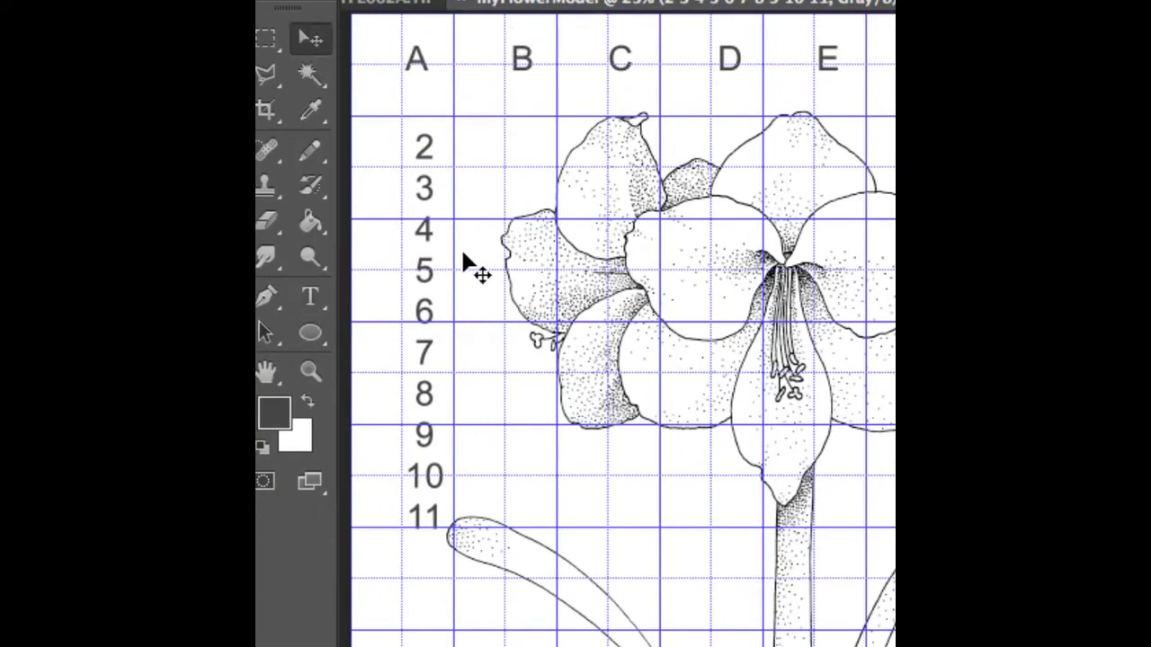
{"action": "left_click_drag", "start_coordinate": [431, 271], "coordinate": [410, 287]}
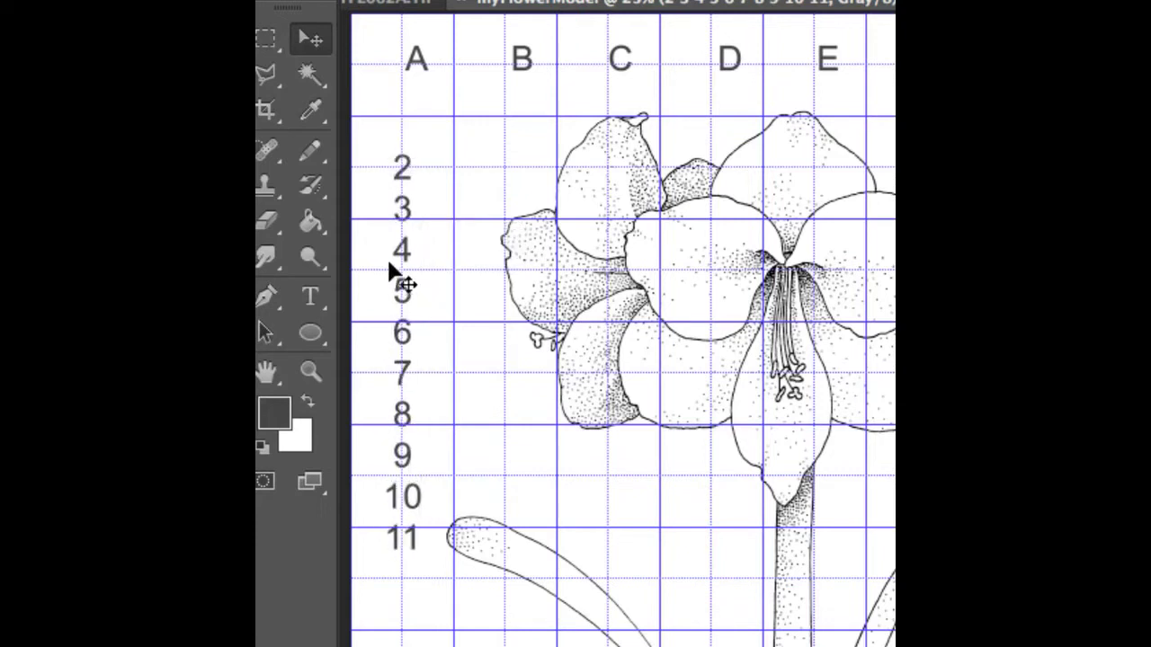
Insert a 36 pt blank line after 2 in the number column to move 3 down one grid row.
{"action": "left_click", "coordinate": [309, 296]}
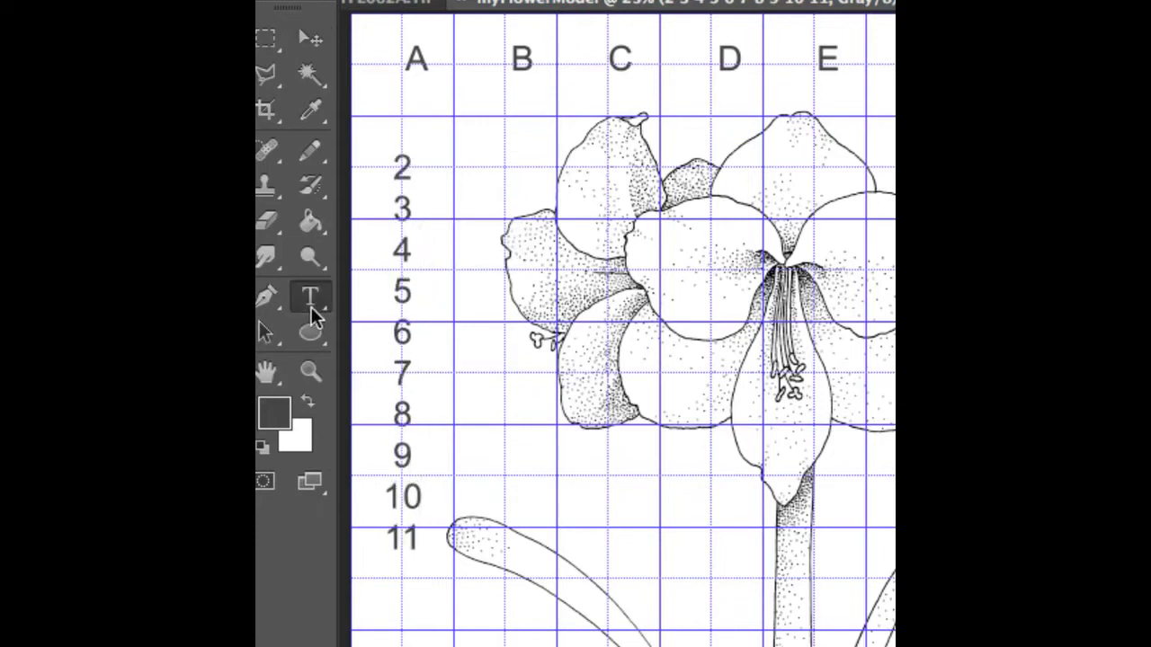
{"action": "left_click", "coordinate": [411, 170]}
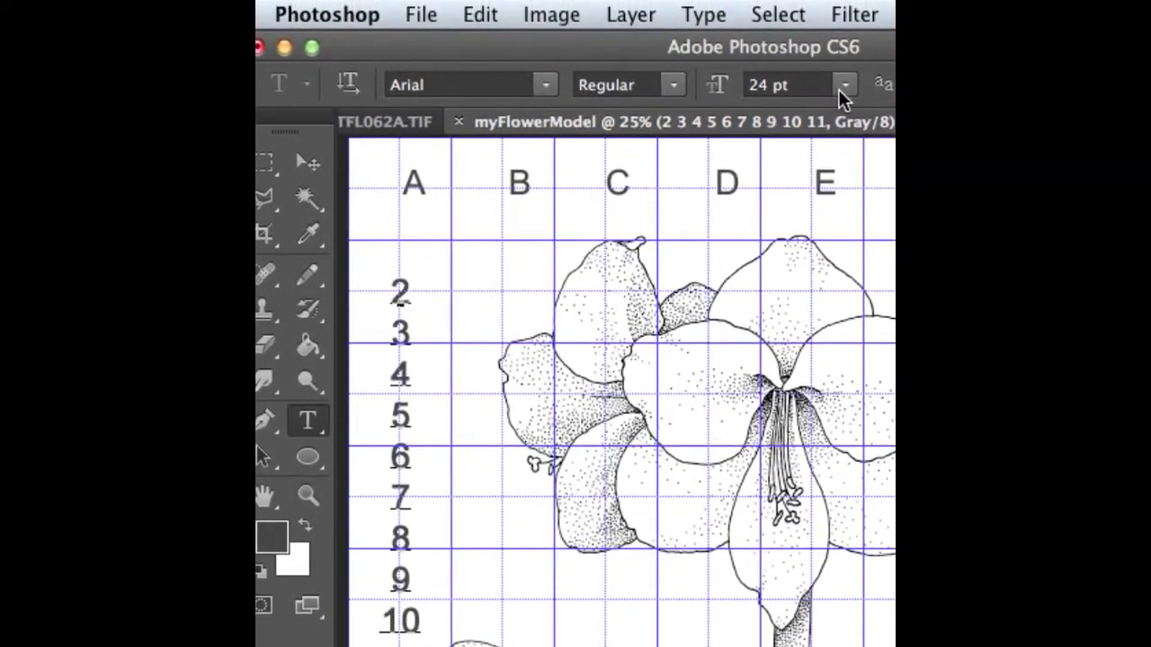
{"action": "left_click", "coordinate": [840, 87]}
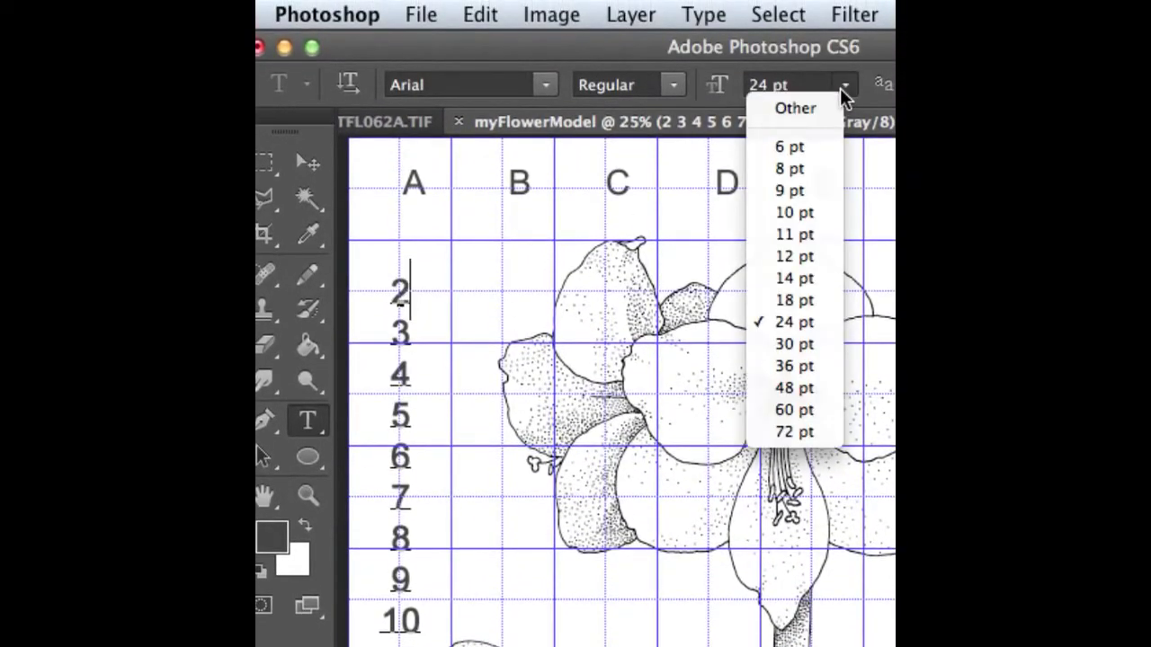
{"action": "left_click", "coordinate": [821, 359]}
{"action": "key", "text": "Return"}
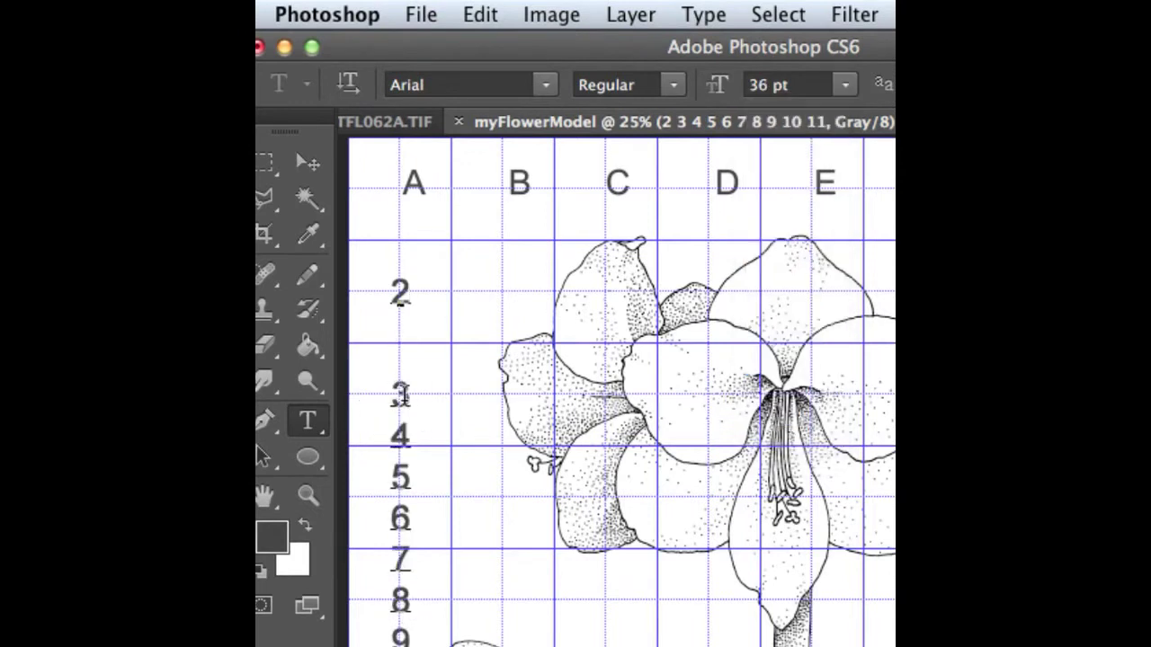
Insert 36 pt blank lines after 3 and after 4 to move 4 and 5 into their own grid rows.
{"action": "left_click", "coordinate": [401, 394]}
{"action": "left_click", "coordinate": [847, 79]}
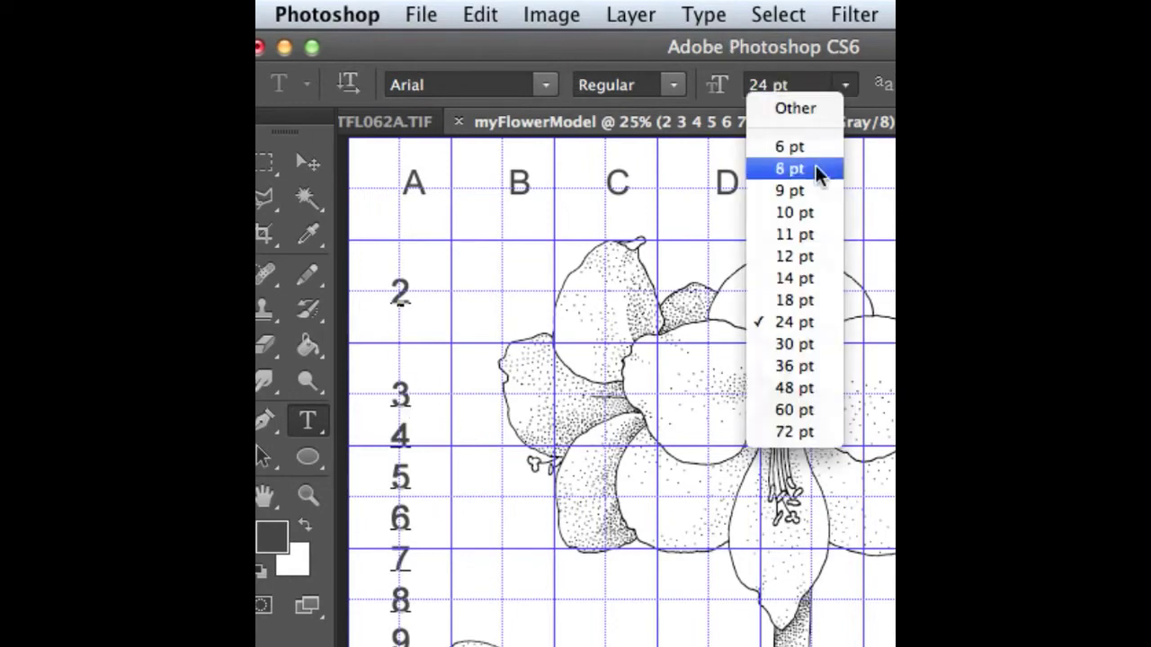
{"action": "left_click", "coordinate": [811, 367]}
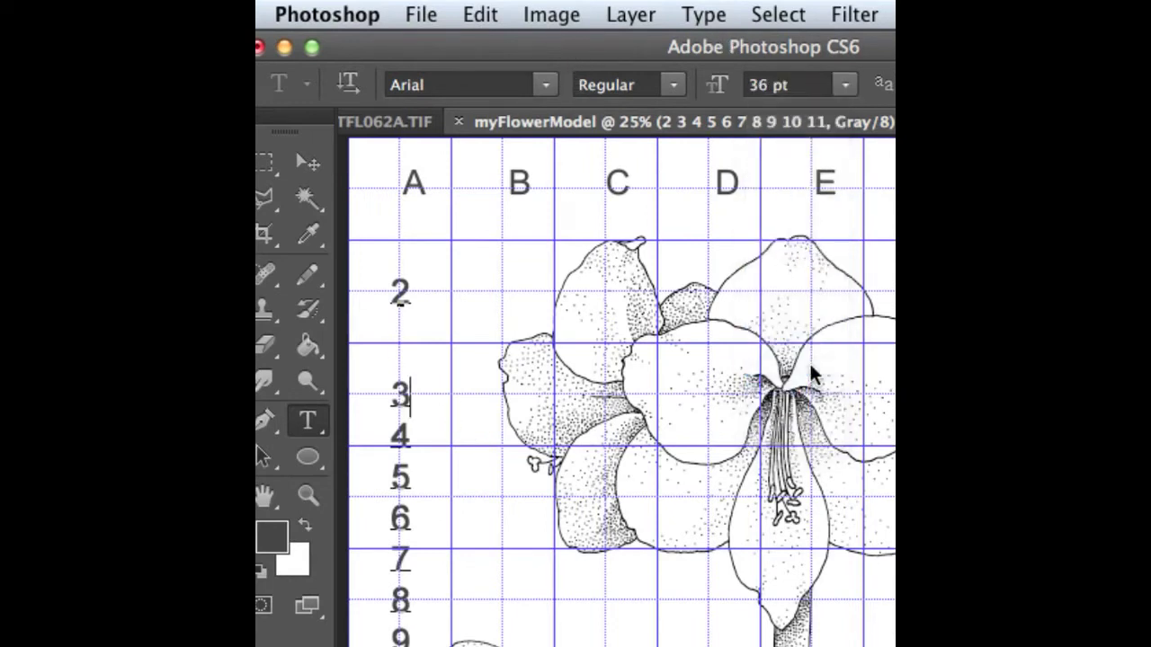
{"action": "left_click", "coordinate": [410, 497]}
{"action": "left_click", "coordinate": [845, 84]}
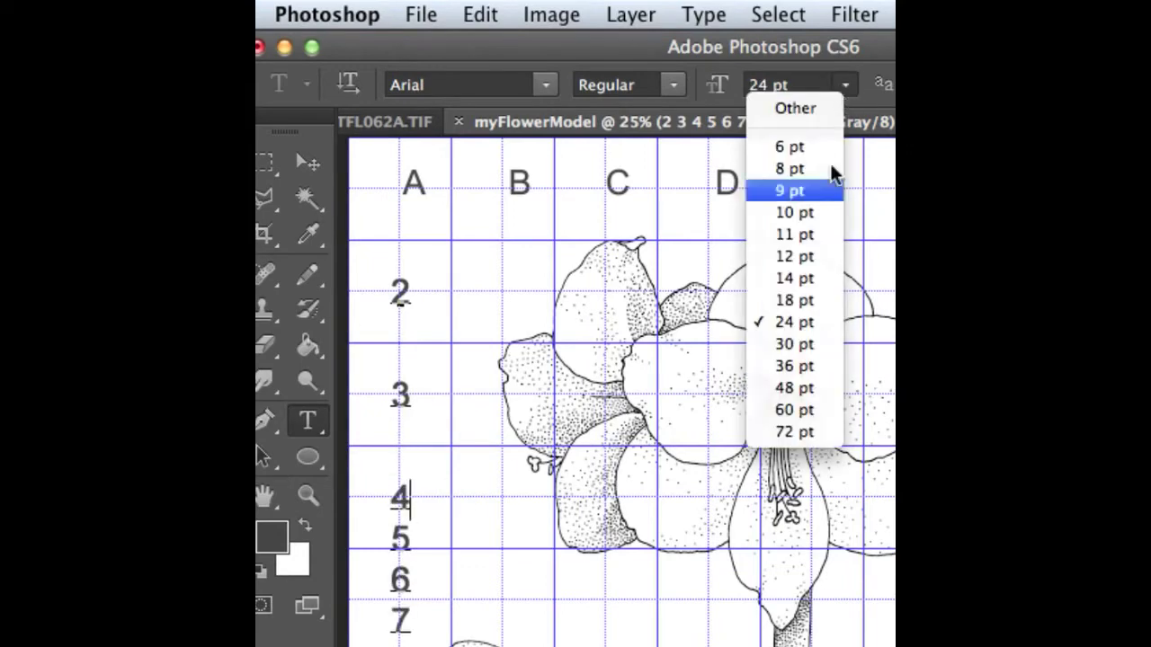
{"action": "left_click", "coordinate": [812, 363]}
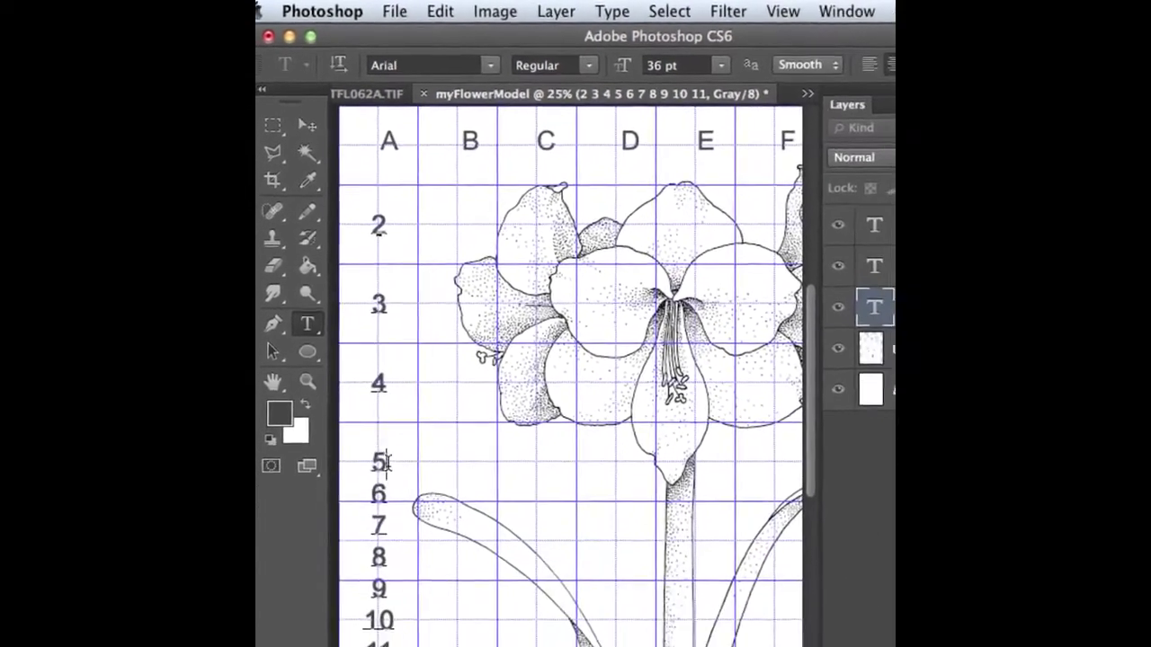
Insert 36 pt blank lines after 5, 6 and 7 to align 6, 7 and 8 with successive grid rows.
{"action": "left_click", "coordinate": [815, 80]}
{"action": "left_click", "coordinate": [647, 256]}
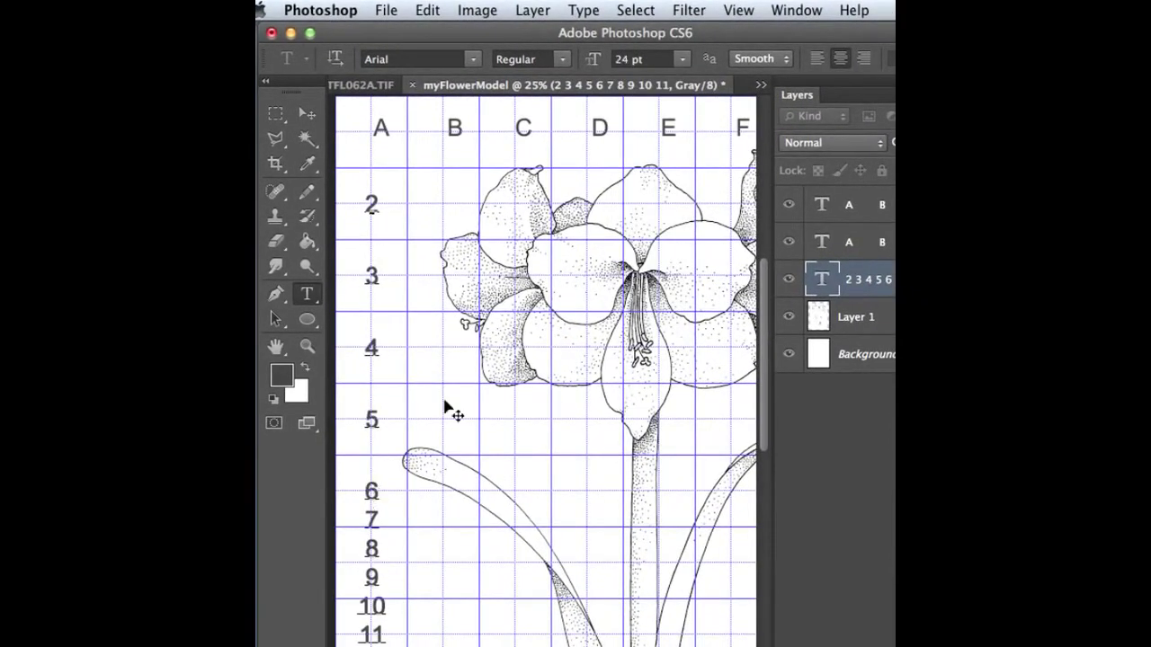
{"action": "left_click", "coordinate": [683, 58]}
{"action": "left_click", "coordinate": [663, 262]}
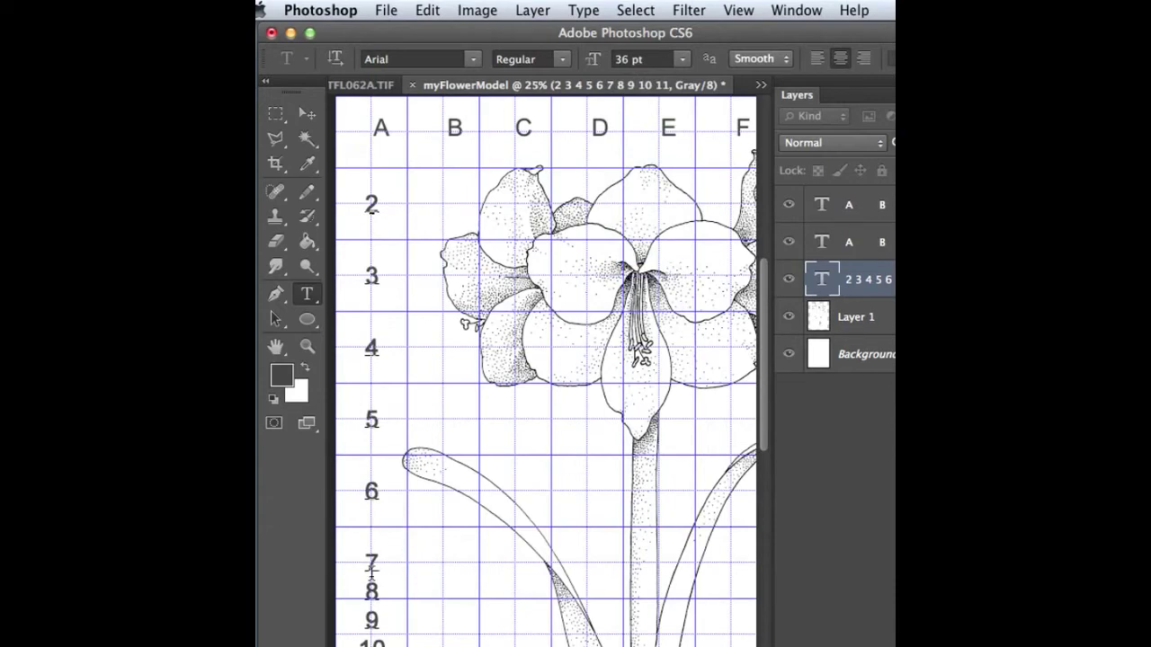
{"action": "left_click", "coordinate": [682, 58]}
{"action": "left_click", "coordinate": [674, 260]}
Insert a 36 pt blank line after 8 in the number column to move 9 into the next grid row.
{"action": "scroll", "coordinate": [506, 342], "scroll_direction": "down", "scroll_amount": 3}
{"action": "scroll", "coordinate": [506, 341], "scroll_direction": "down", "scroll_amount": 6}
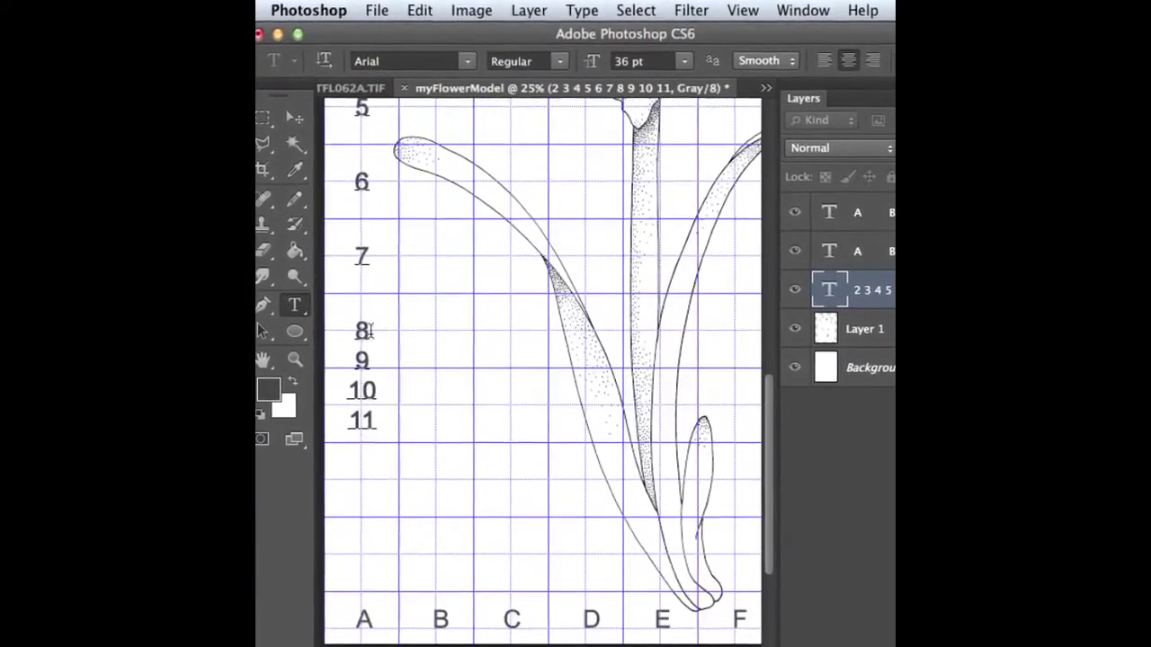
{"action": "left_click", "coordinate": [685, 60]}
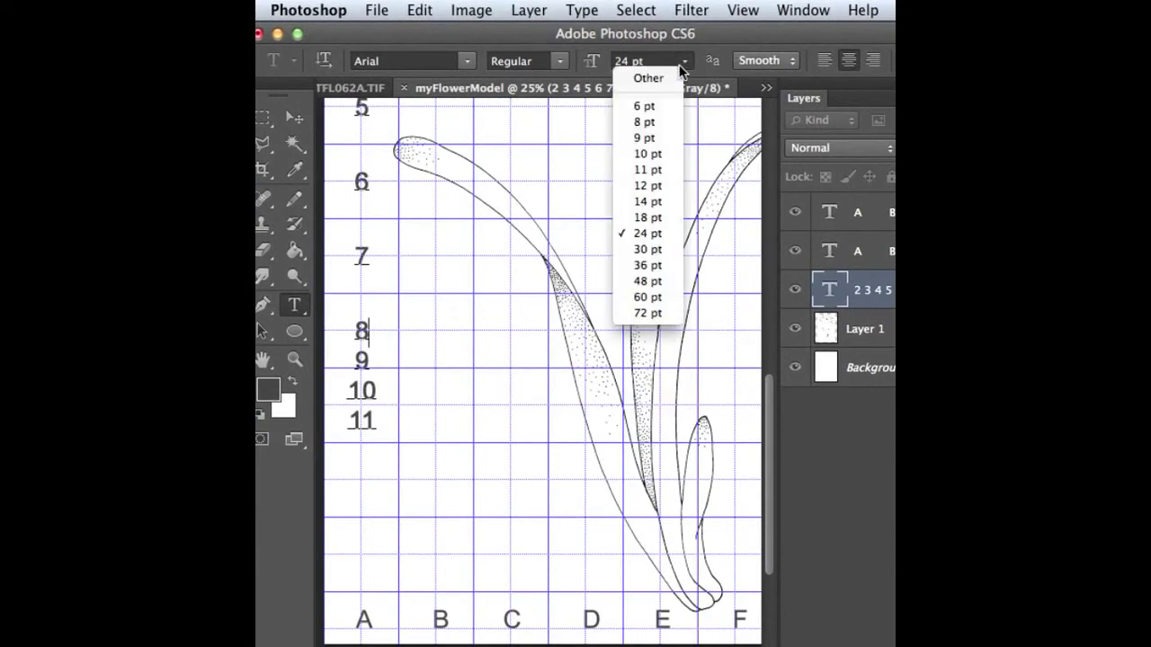
{"action": "left_click", "coordinate": [649, 261]}
{"action": "key", "text": "Return"}
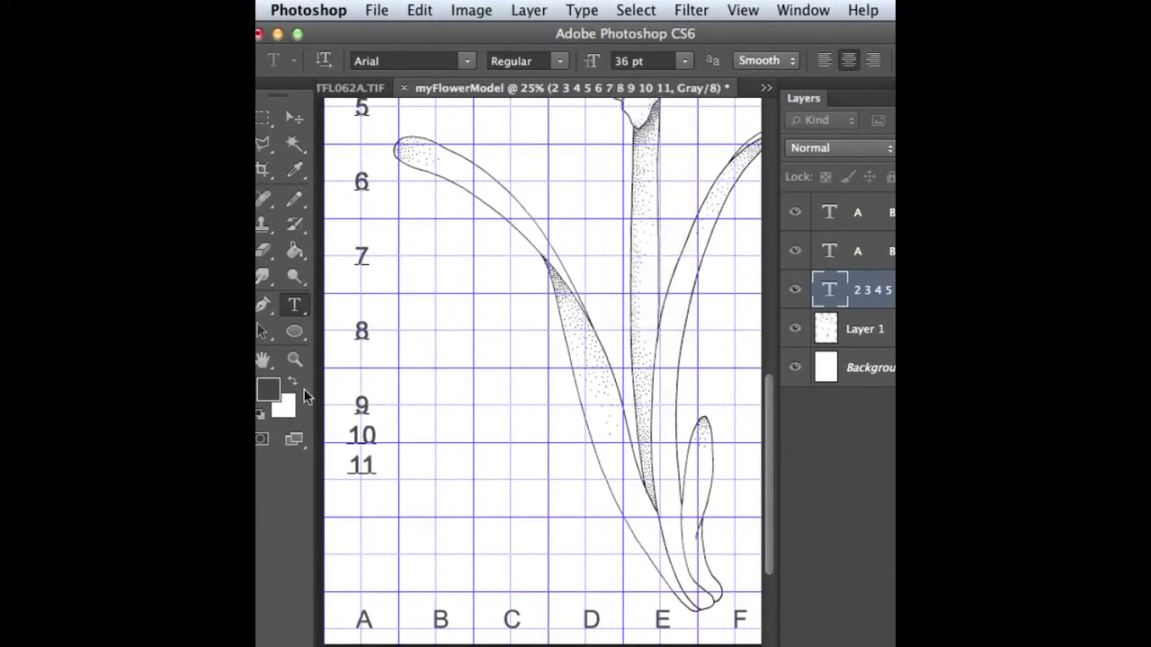
Insert 36 pt blank lines after 9 and 10 in the number column to align 10 and 11 with successive grid rows.
{"action": "left_click", "coordinate": [371, 405]}
{"action": "left_click", "coordinate": [684, 60]}
{"action": "left_click", "coordinate": [670, 265]}
{"action": "key", "text": "Return"}
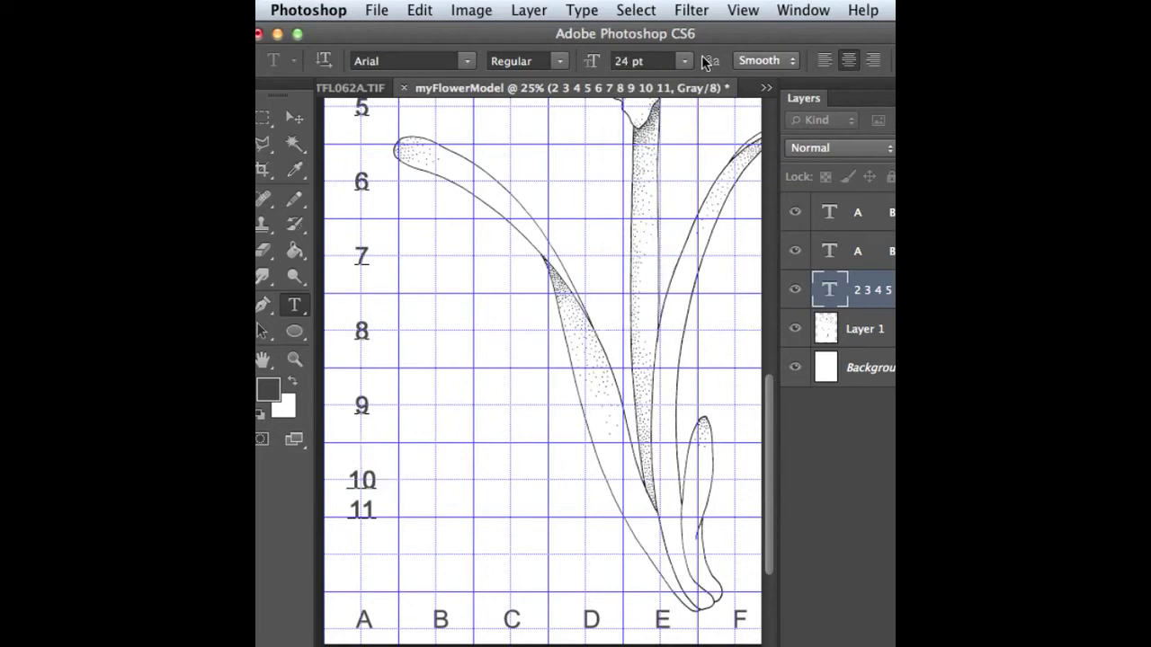
{"action": "left_click", "coordinate": [684, 65]}
{"action": "left_click", "coordinate": [657, 262]}
{"action": "key", "text": "Return"}
{"action": "key", "text": "super"}
{"action": "key", "text": "super+minus"}
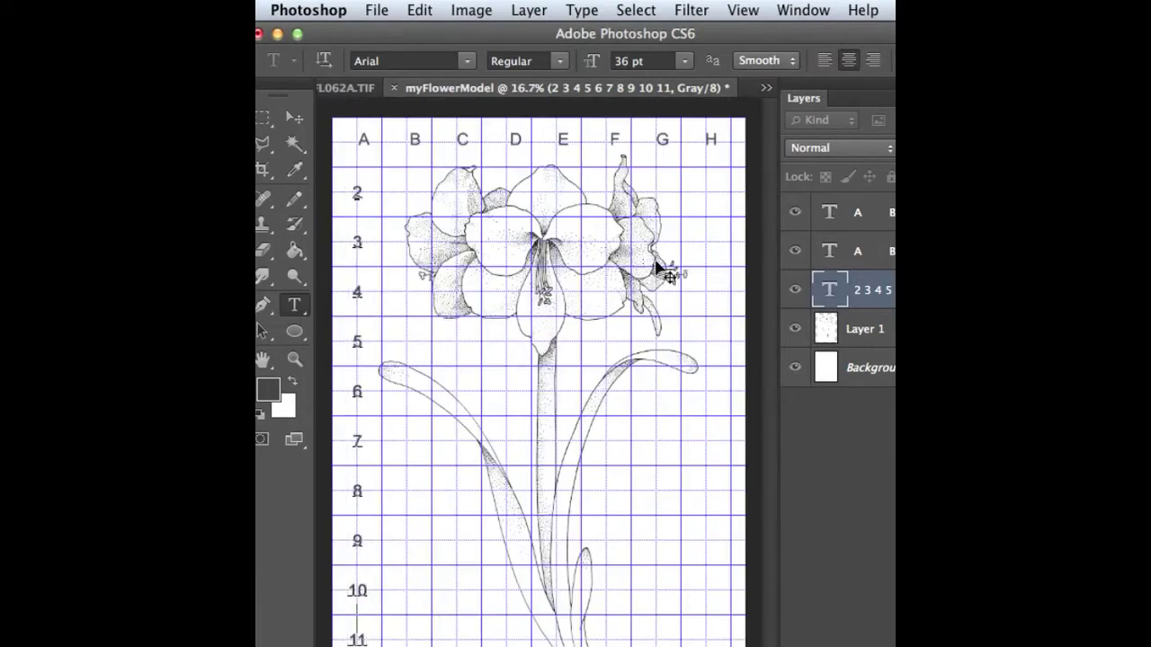
{"action": "left_click", "coordinate": [294, 117]}
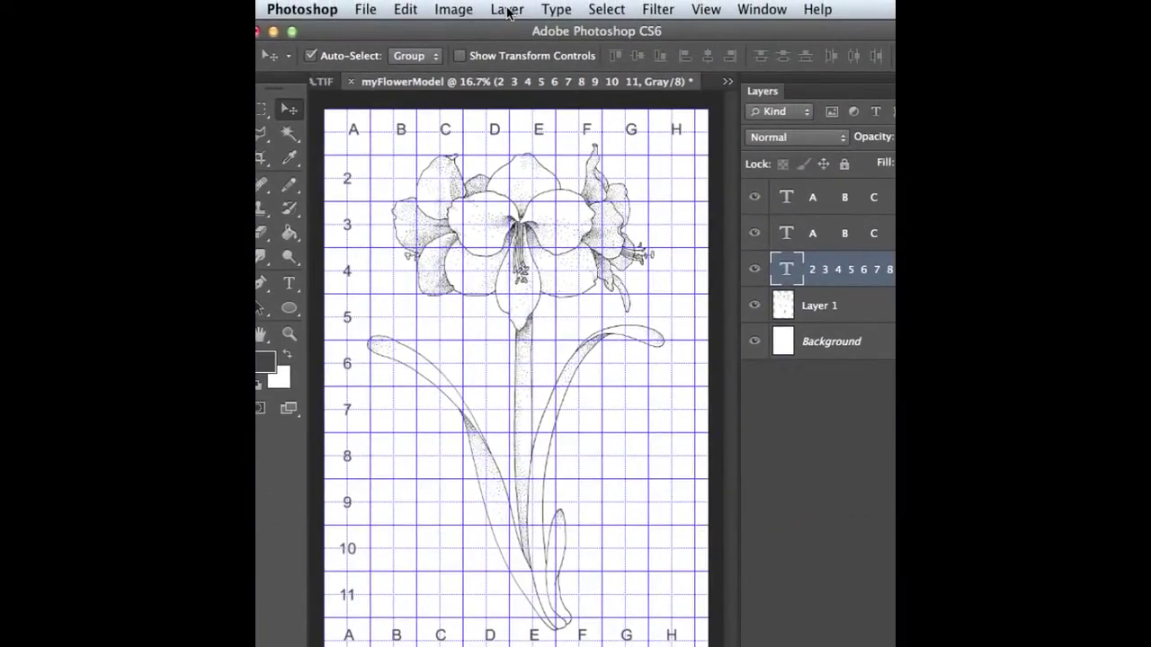
Duplicate the 2–11 number layer under its default copy name and move the copy into grid column H.
{"action": "left_click", "coordinate": [507, 10]}
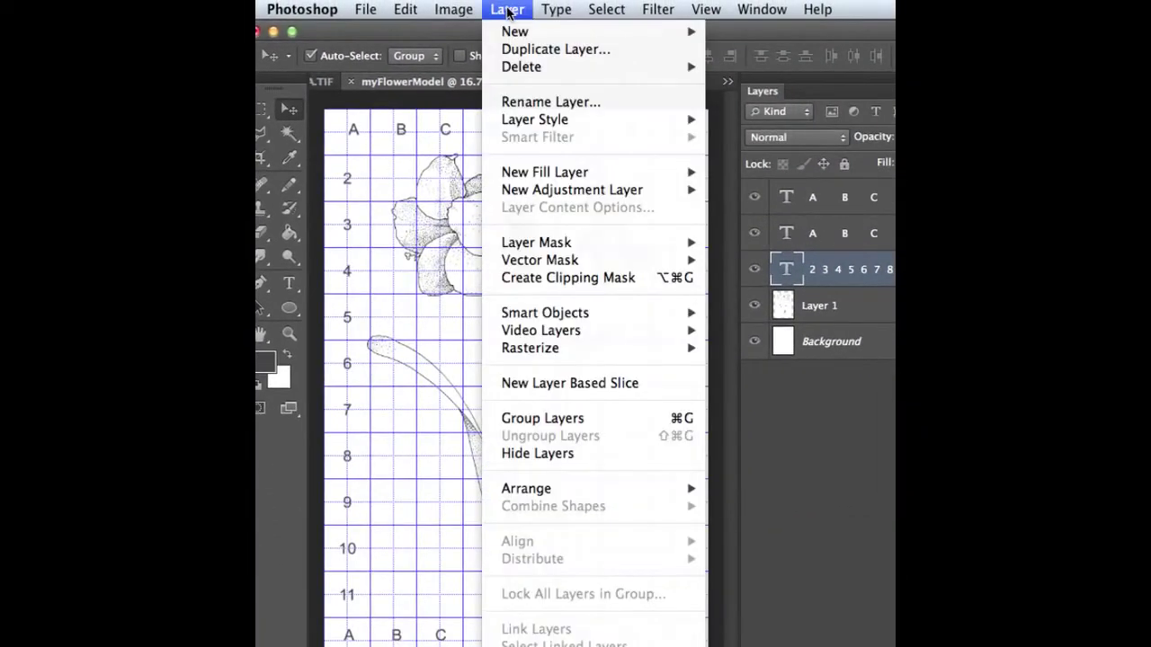
{"action": "left_click", "coordinate": [515, 51]}
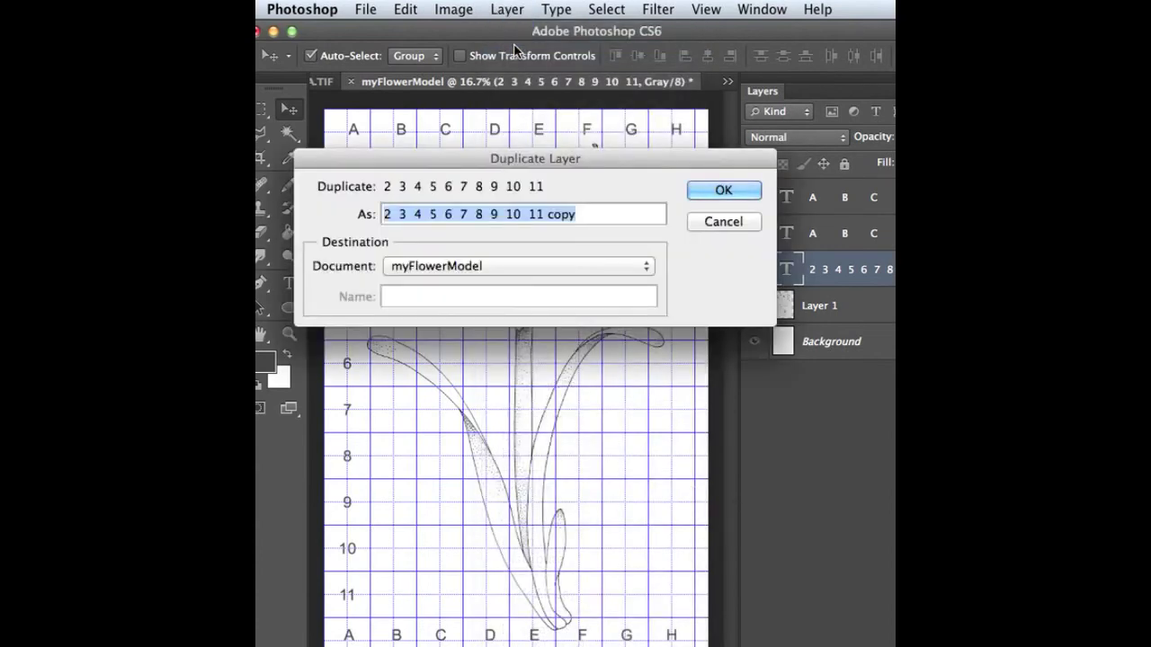
{"action": "left_click", "coordinate": [717, 189]}
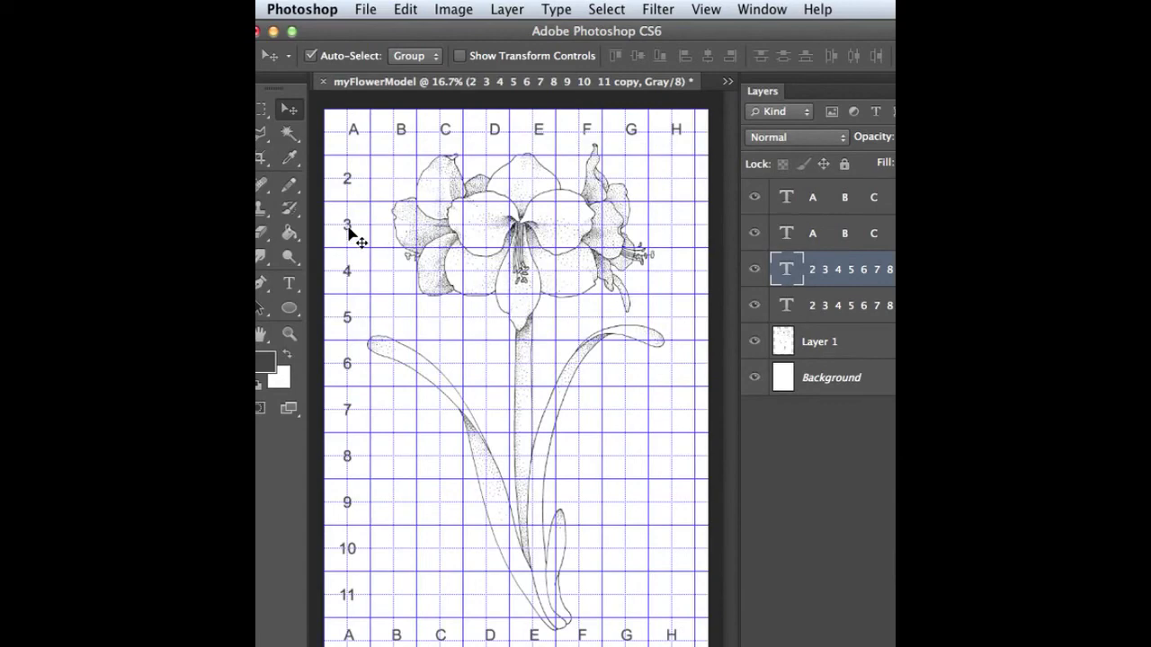
{"action": "left_click_drag", "start_coordinate": [352, 232], "coordinate": [669, 216]}
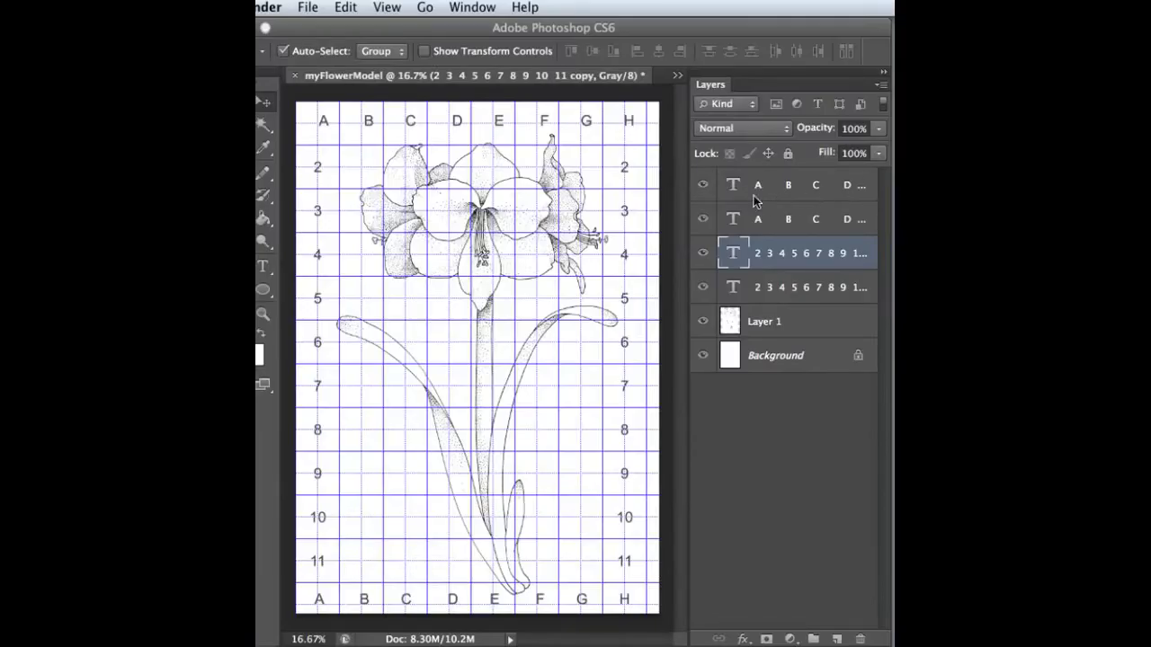
Fully lock both letter text layers and both number text layers.
{"action": "left_click", "coordinate": [706, 188]}
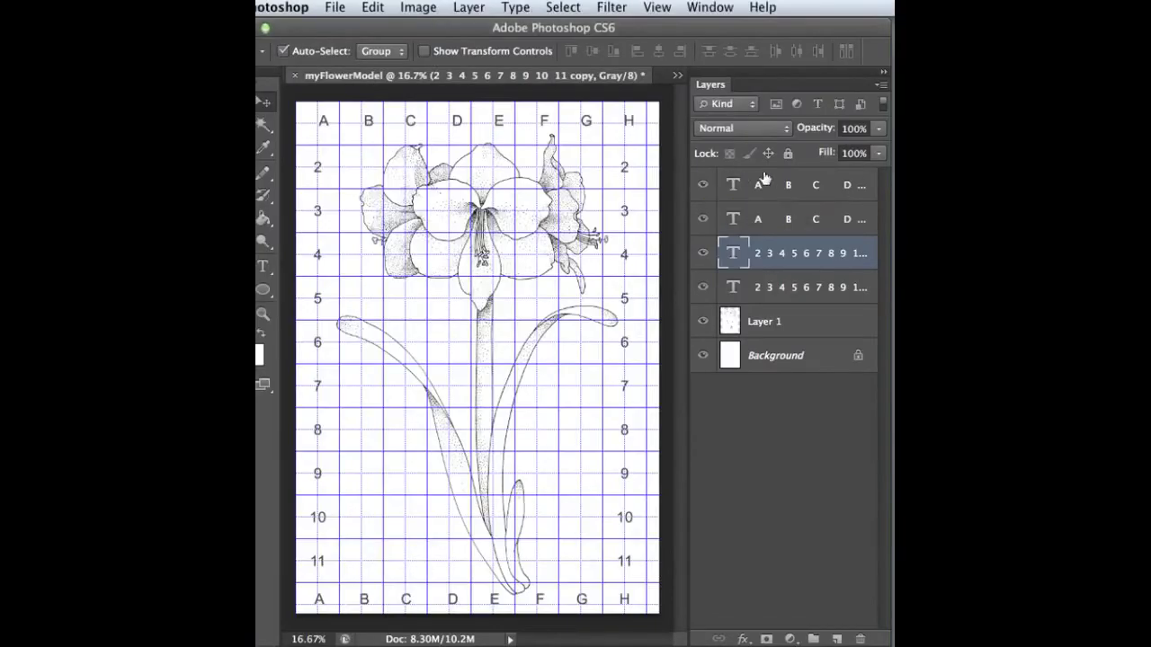
{"action": "left_click", "coordinate": [795, 187]}
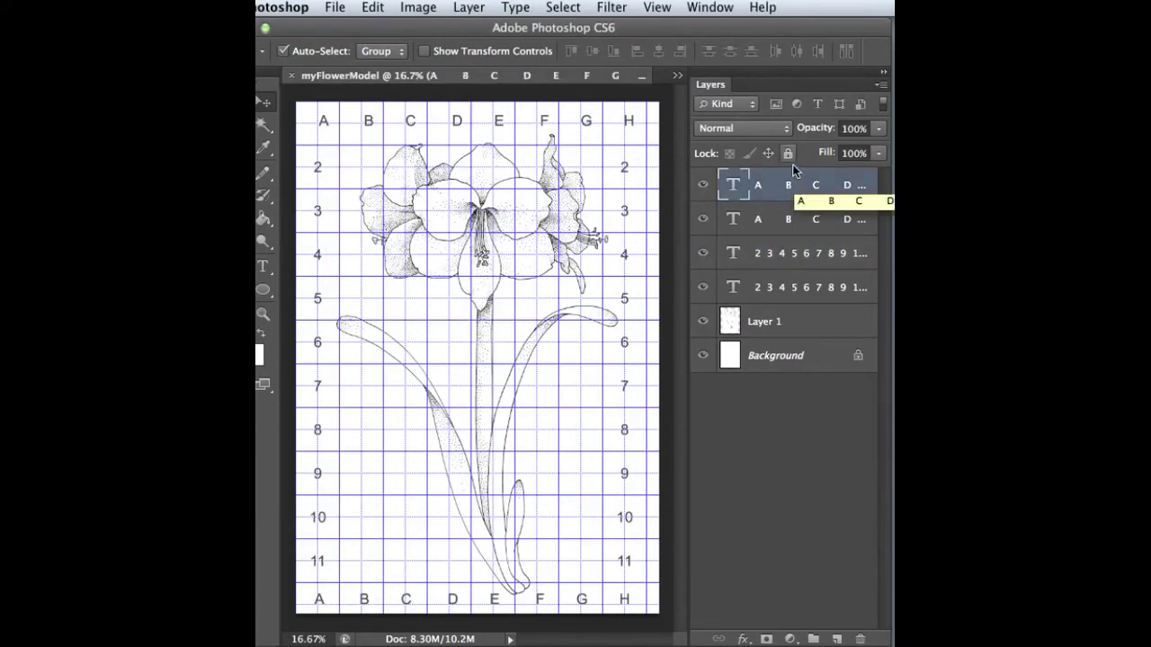
{"action": "left_click", "coordinate": [788, 152]}
{"action": "left_click", "coordinate": [797, 222]}
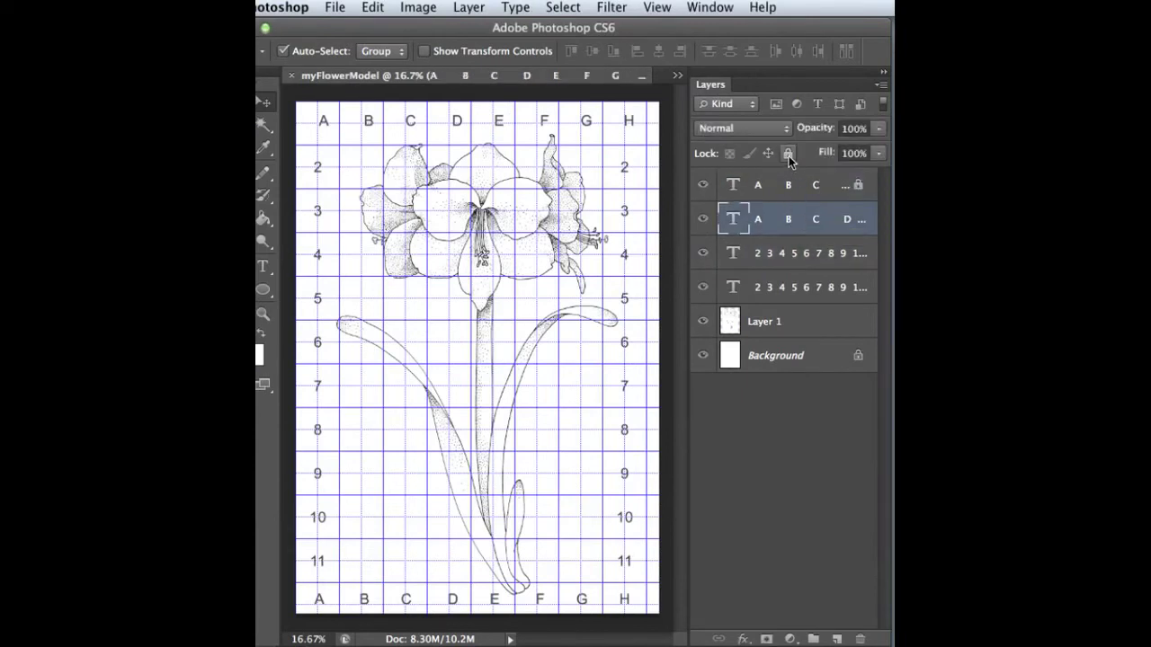
{"action": "left_click", "coordinate": [788, 153]}
{"action": "left_click", "coordinate": [794, 252]}
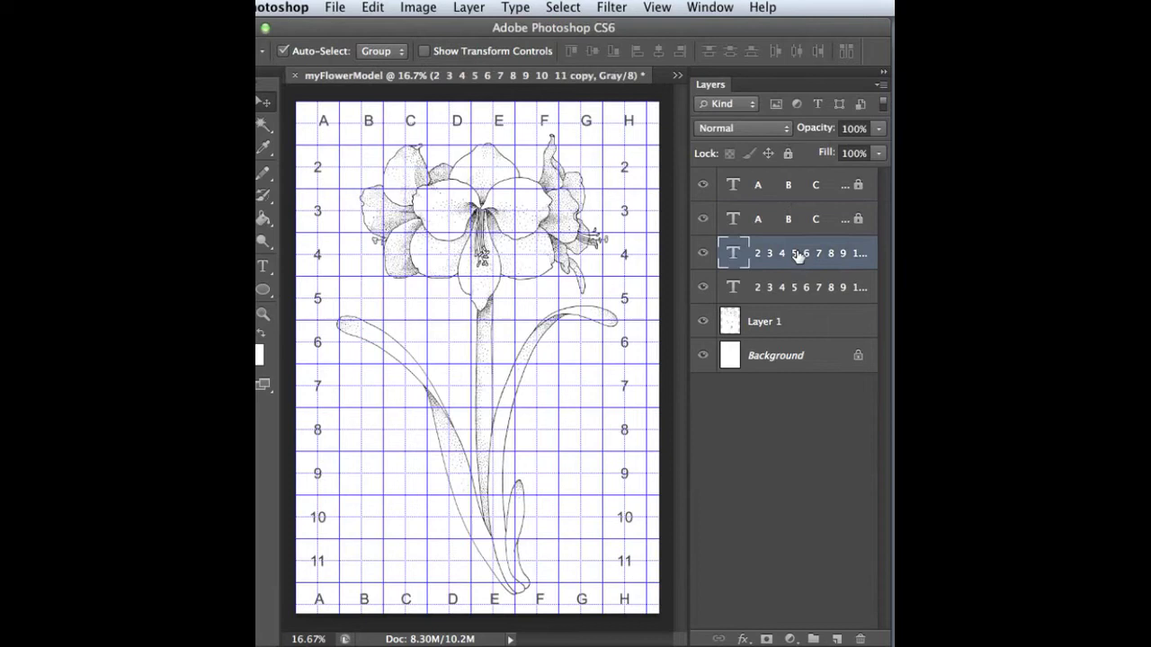
{"action": "left_click", "coordinate": [787, 153]}
{"action": "left_click", "coordinate": [796, 295]}
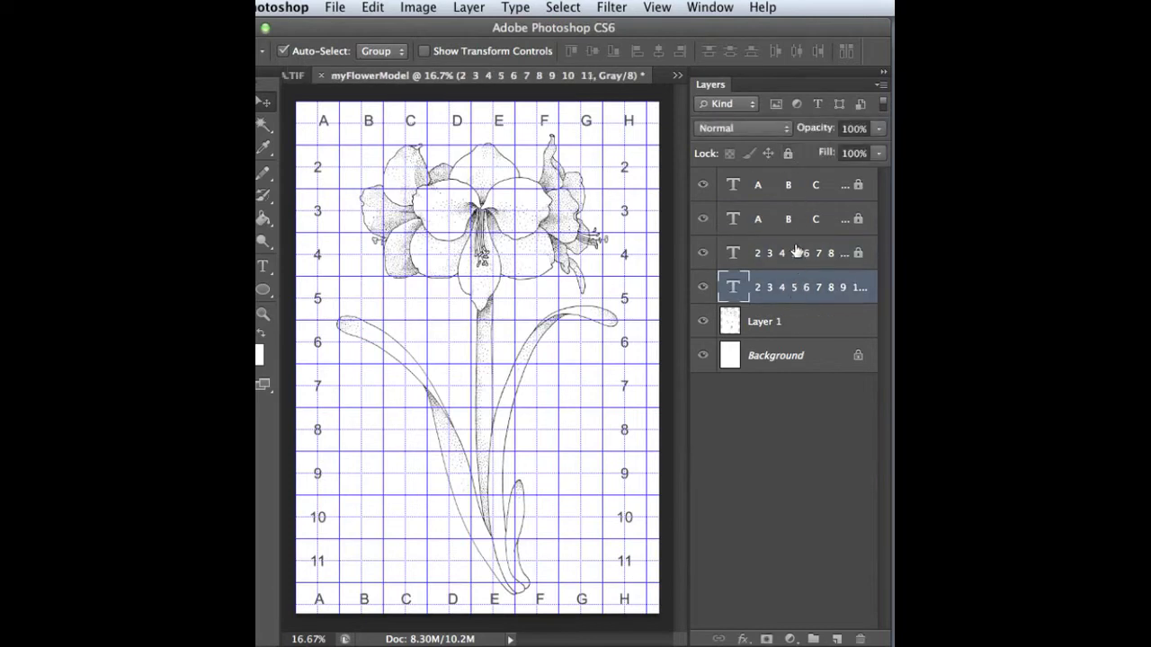
{"action": "left_click", "coordinate": [788, 153]}
Free Transform the flower drawing on Layer 1 to fit the grid area from columns B to G and rows 2 to 11.
{"action": "left_click", "coordinate": [798, 326]}
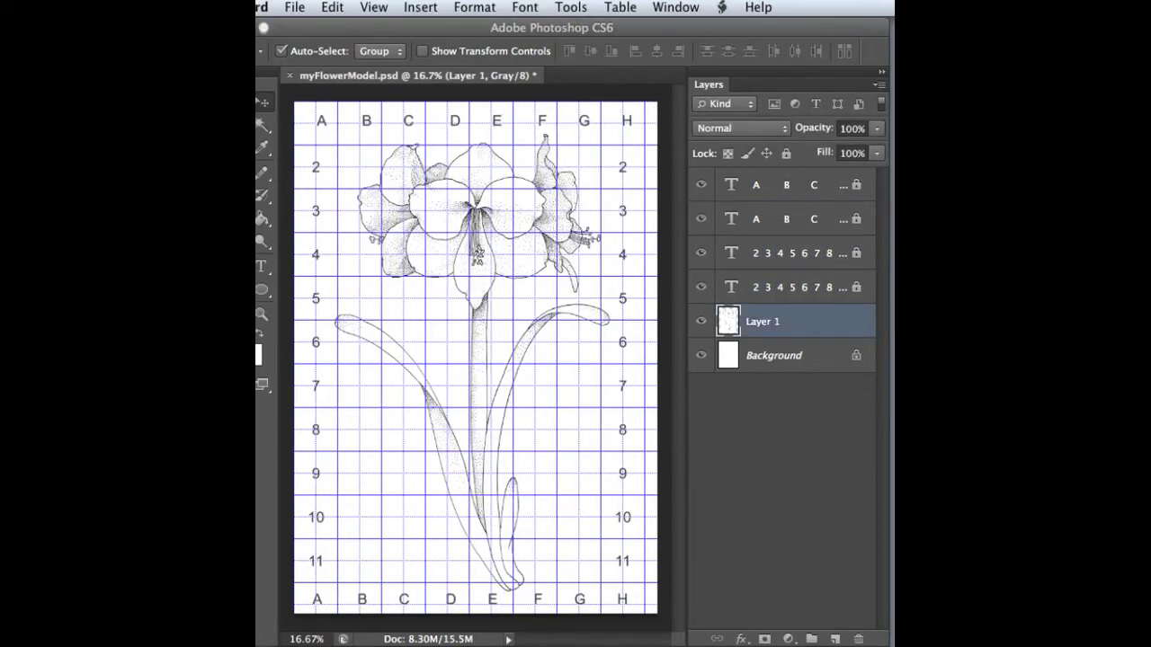
{"action": "left_click", "coordinate": [784, 326]}
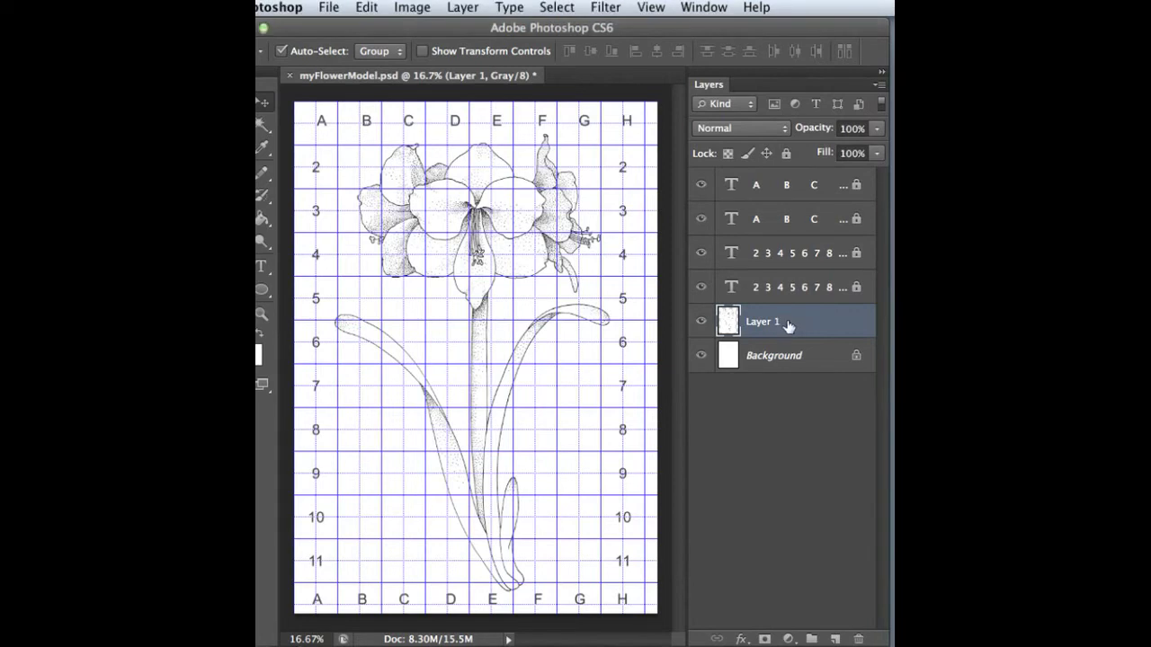
{"action": "left_click", "coordinate": [365, 7]}
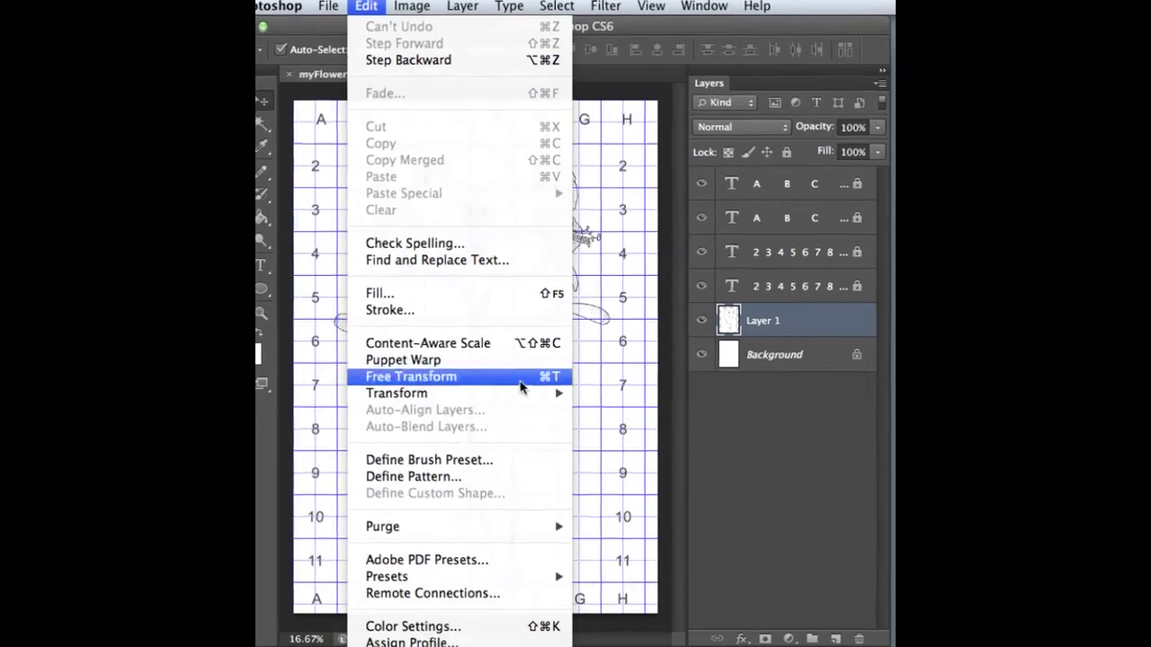
{"action": "left_click", "coordinate": [521, 381]}
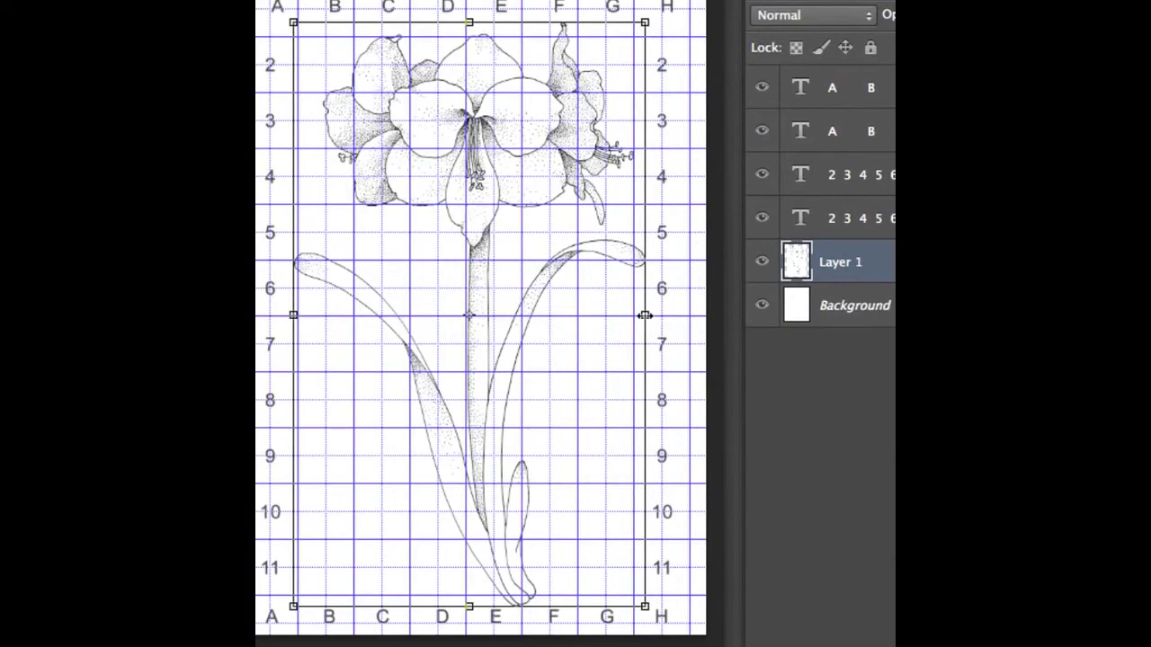
{"action": "mouse_move", "coordinate": [645, 315]}
{"action": "left_mouse_down"}
{"action": "mouse_move", "coordinate": [560, 315]}
{"action": "mouse_move", "coordinate": [634, 316]}
{"action": "left_mouse_up"}
{"action": "mouse_move", "coordinate": [464, 604]}
{"action": "left_mouse_down"}
{"action": "mouse_move", "coordinate": [462, 468]}
{"action": "mouse_move", "coordinate": [476, 606]}
{"action": "left_mouse_up"}
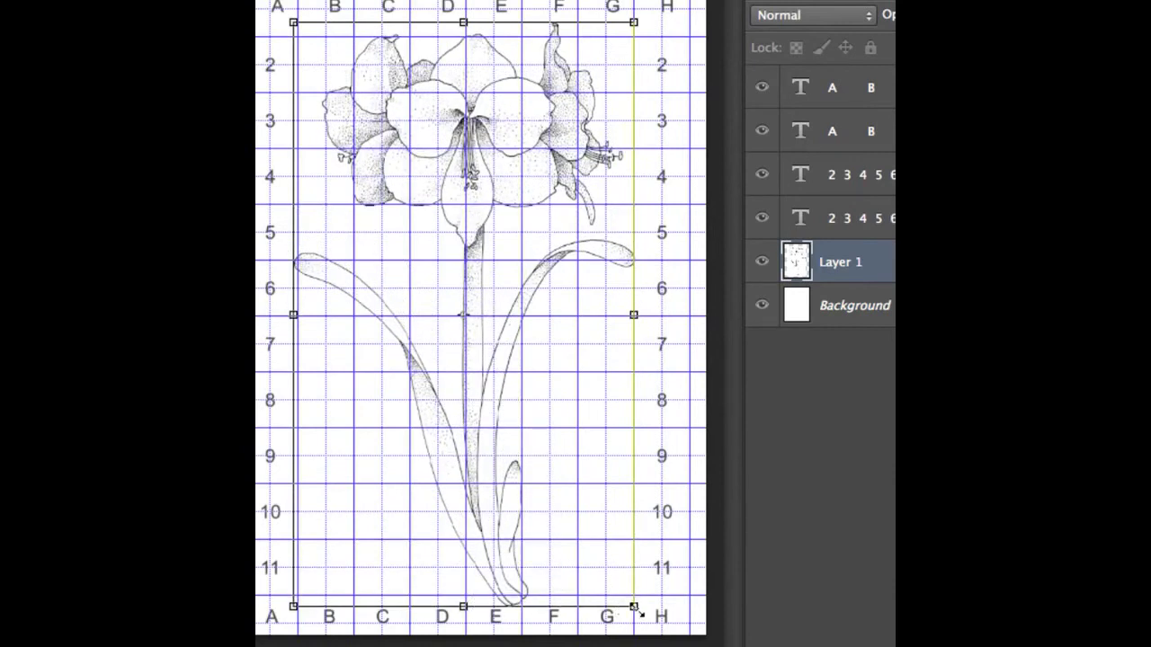
{"action": "left_click_drag", "start_coordinate": [637, 609], "coordinate": [638, 600]}
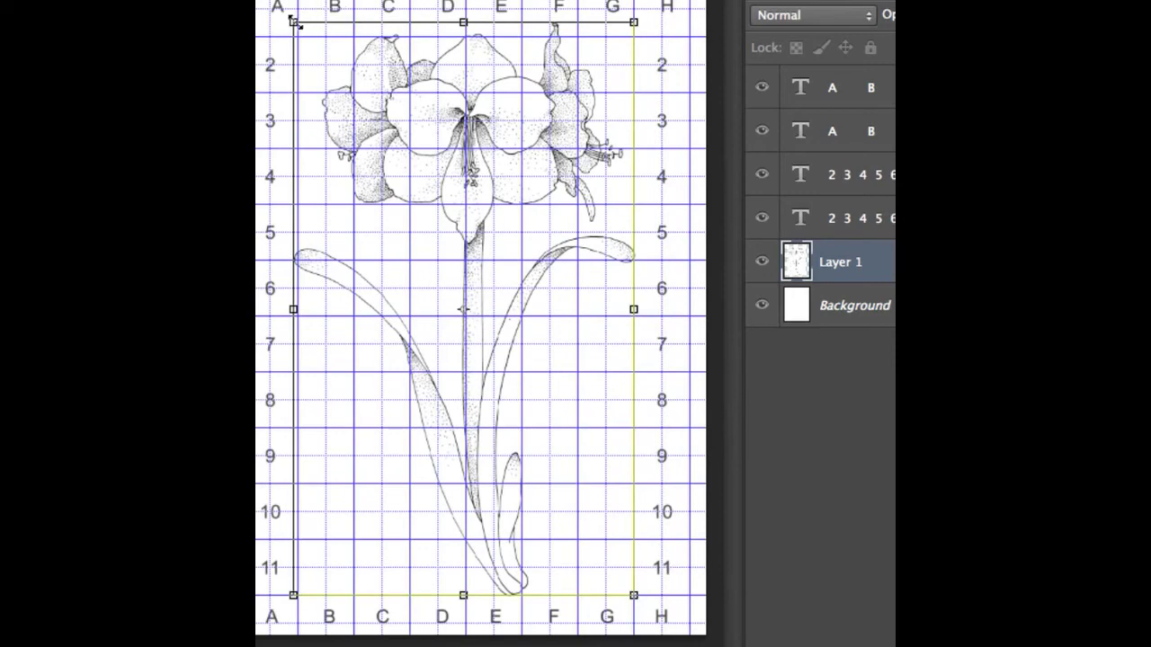
{"action": "left_click_drag", "start_coordinate": [294, 20], "coordinate": [297, 35]}
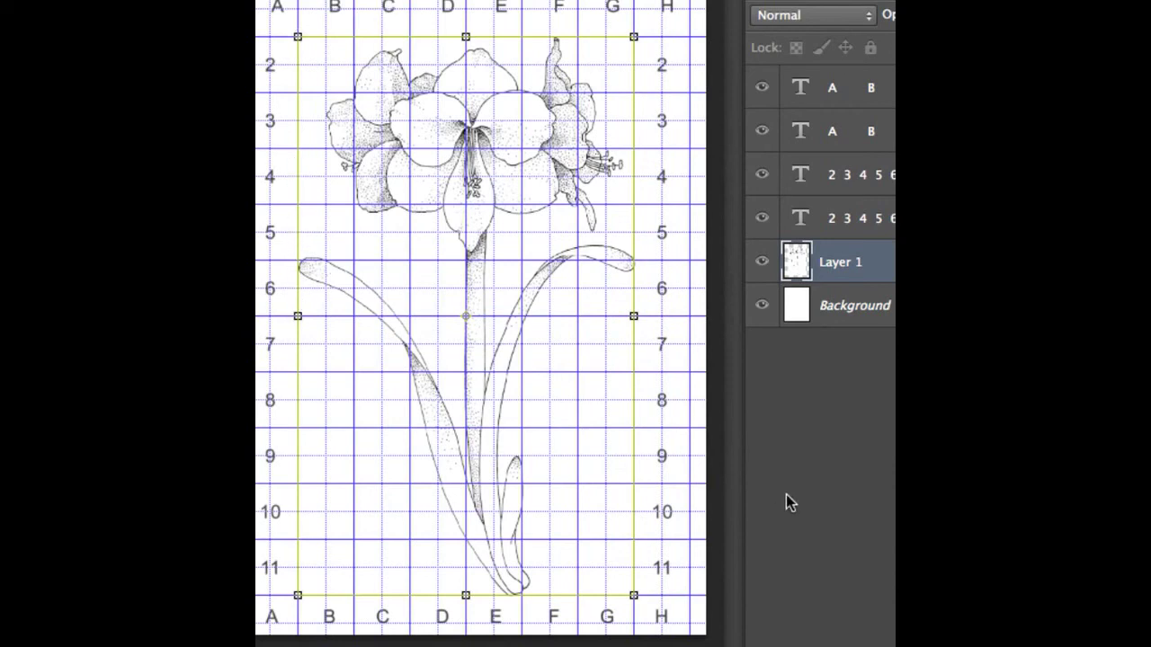
{"action": "key", "text": "Return"}
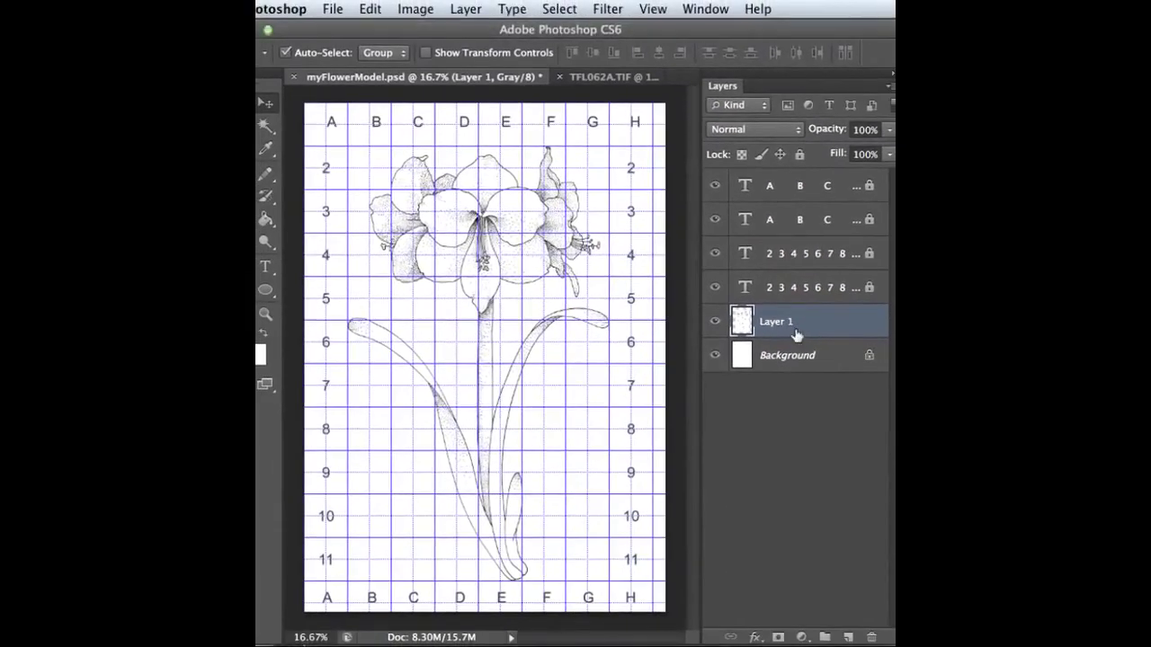
Fully lock Layer 1 and save the document to the Desktop as myFlowerModel.psd in Photoshop format with layers.
{"action": "left_click", "coordinate": [797, 155]}
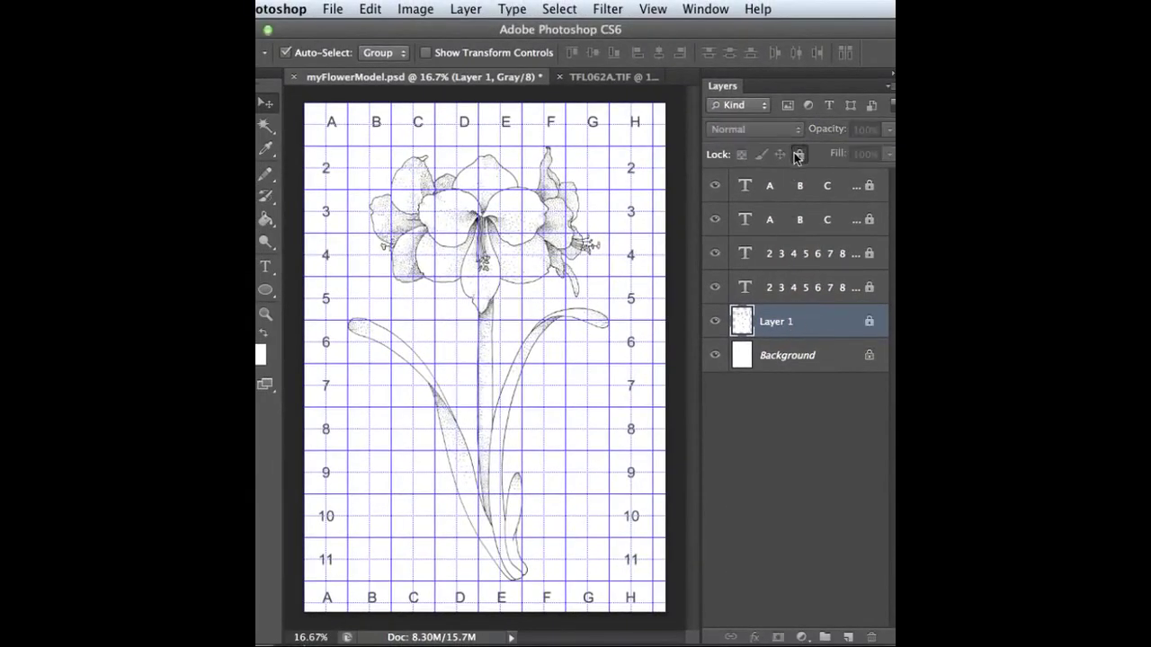
{"action": "left_click", "coordinate": [336, 10]}
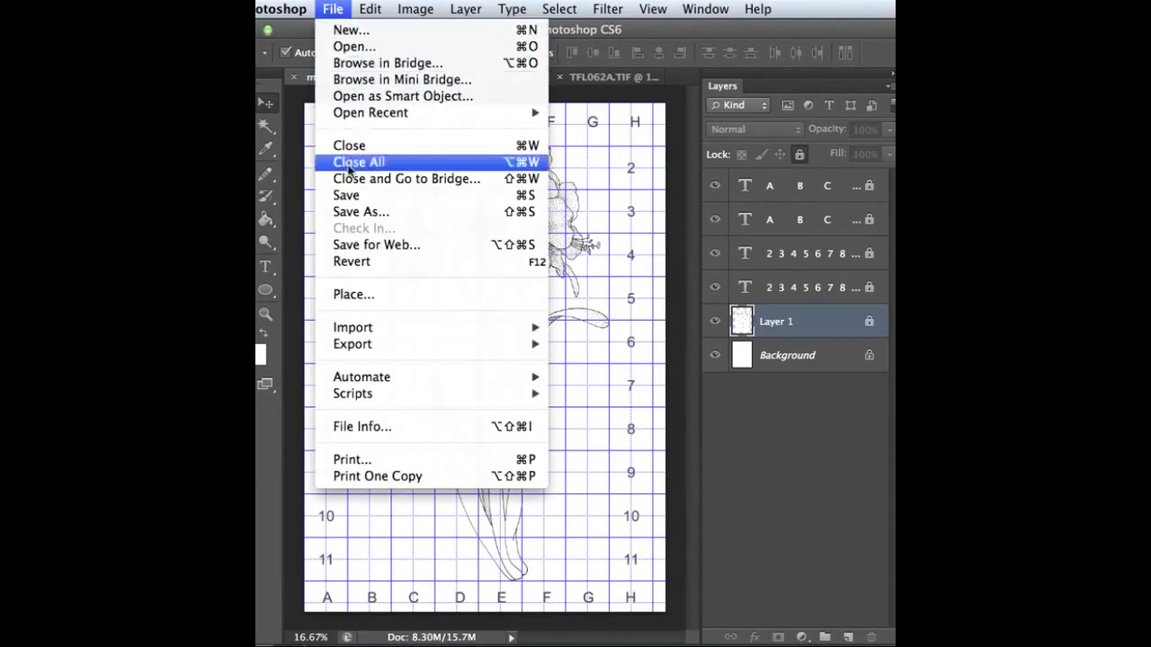
{"action": "left_click", "coordinate": [423, 203]}
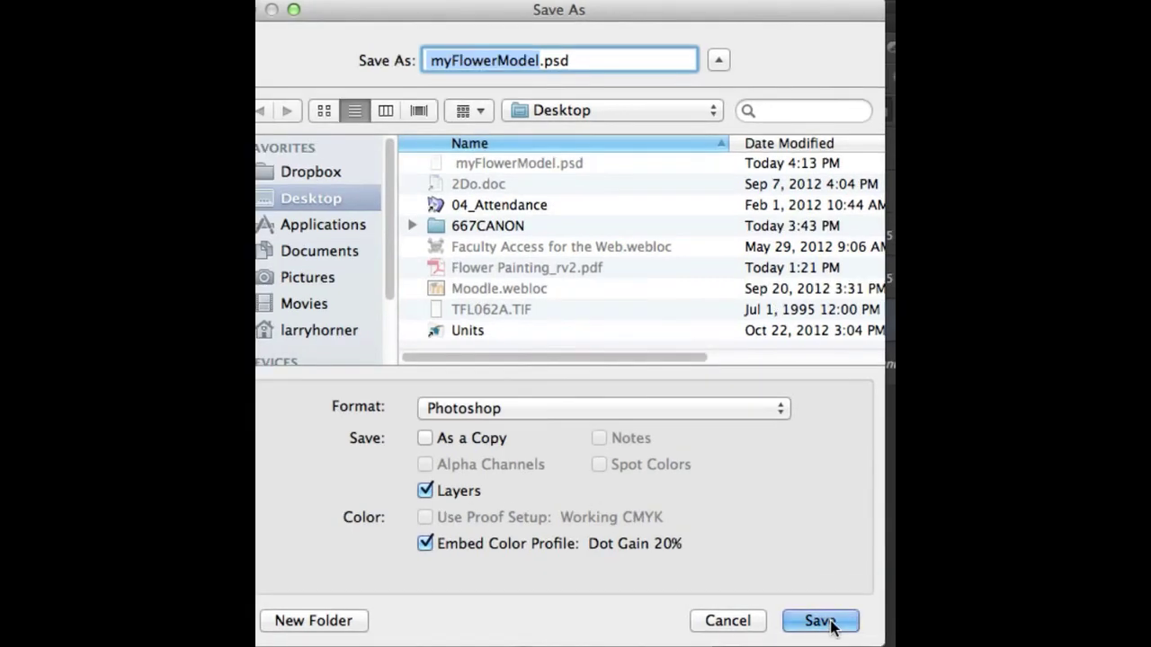
{"action": "left_click", "coordinate": [829, 622]}
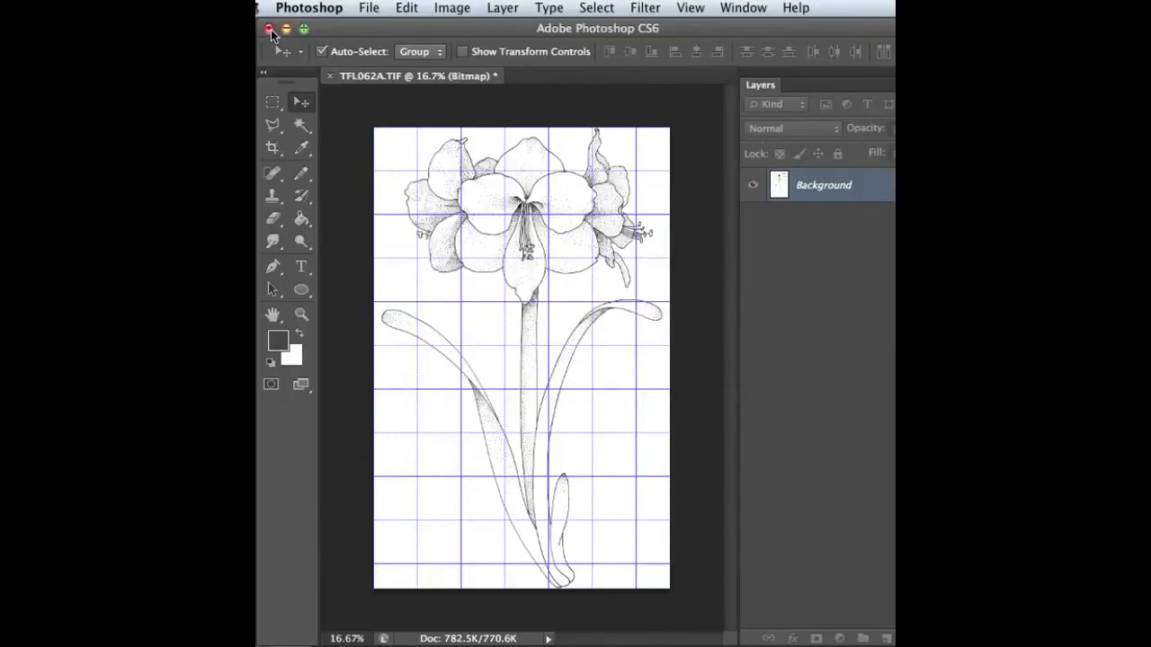
Close the original TFL062A.TIF document.
{"action": "left_click", "coordinate": [269, 28]}
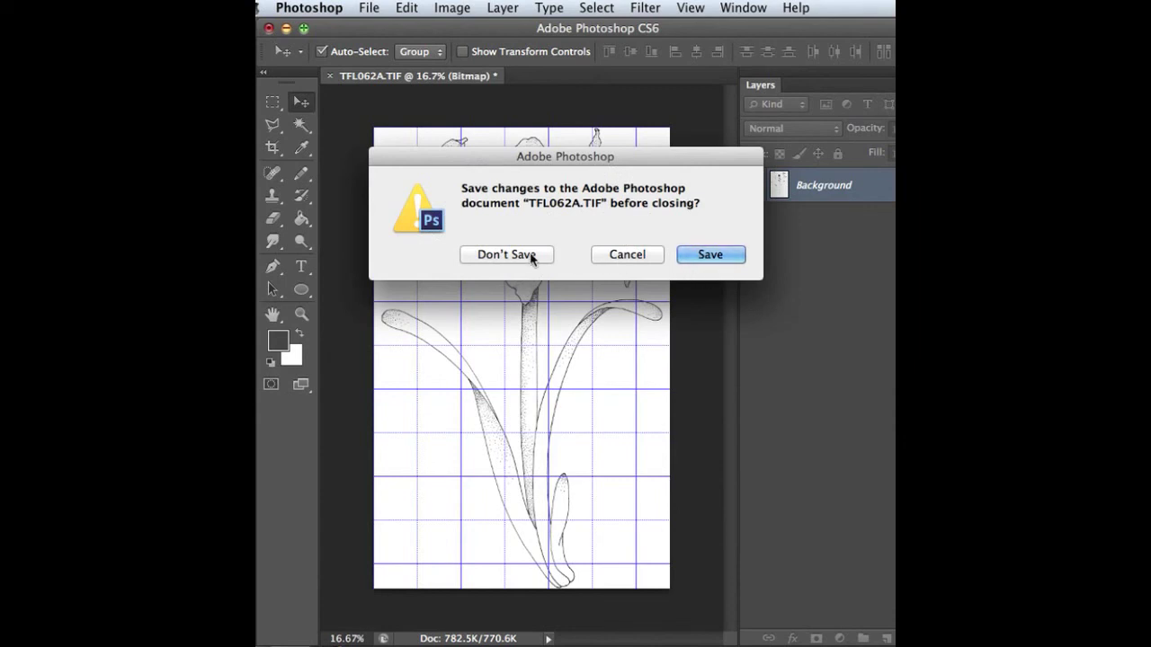